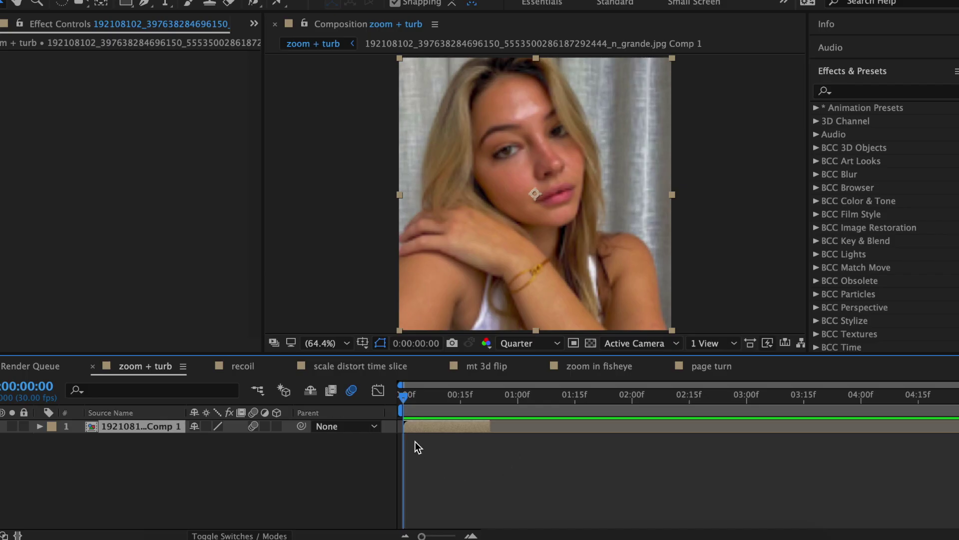
Apply the zoom main 2 preset and Turbulent Displace to the photo layer.
click(891, 135)
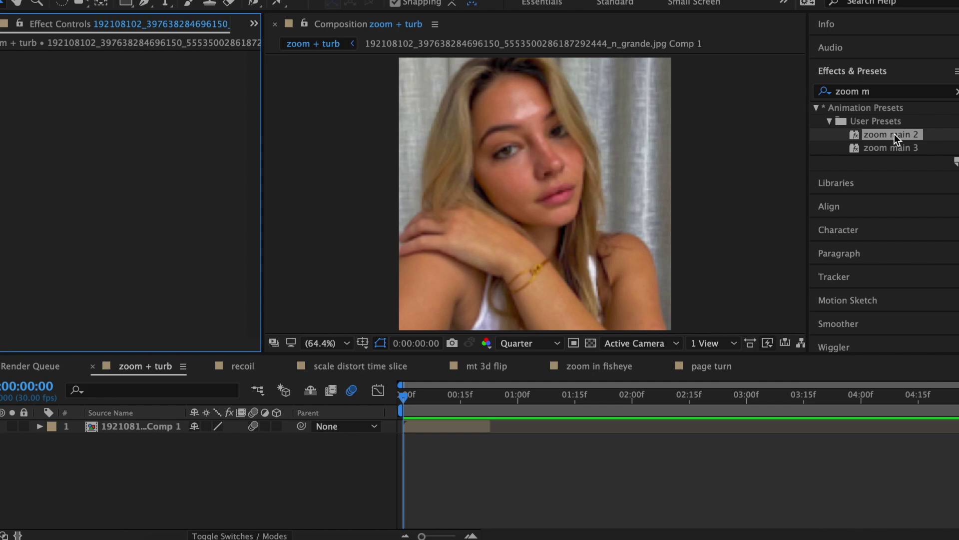
drag(895, 134, 463, 424)
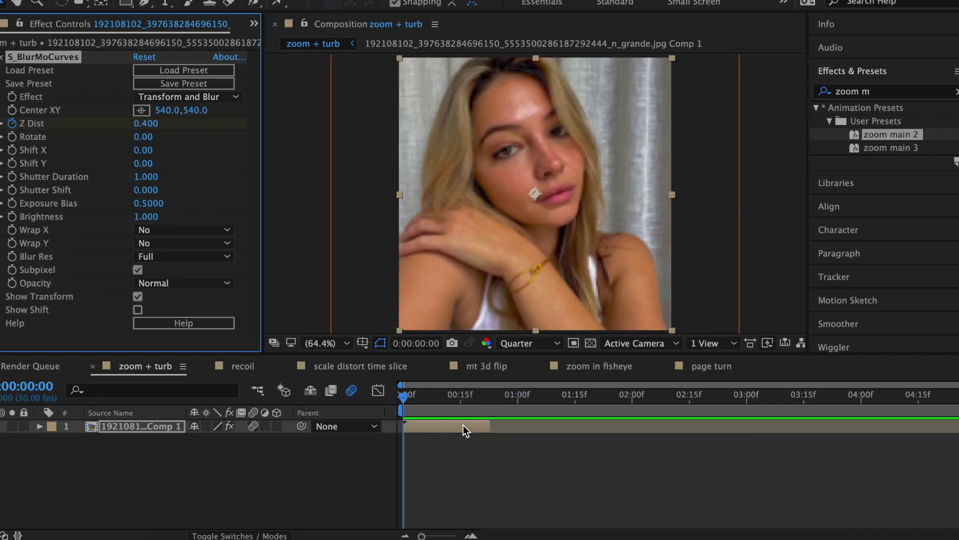
click(865, 92)
text(turbul)
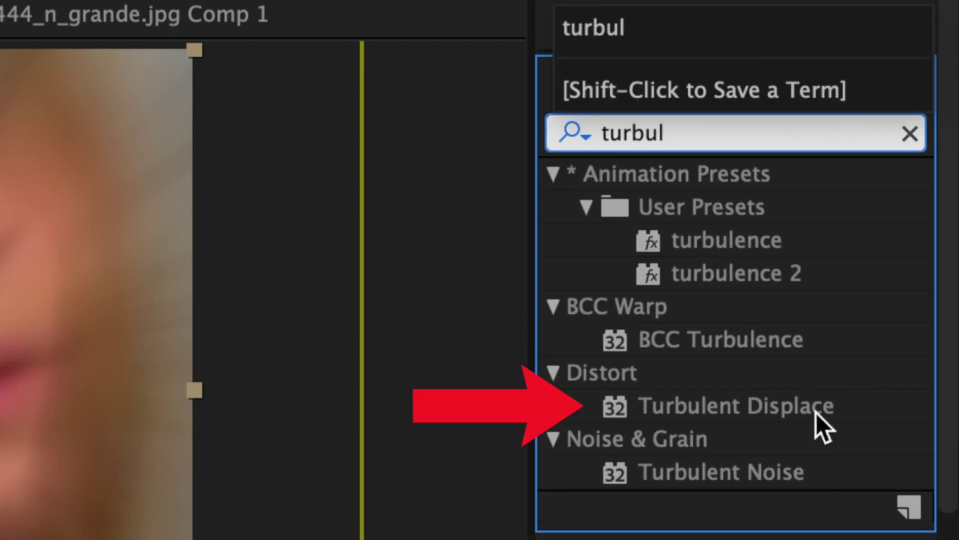
drag(817, 412, 444, 429)
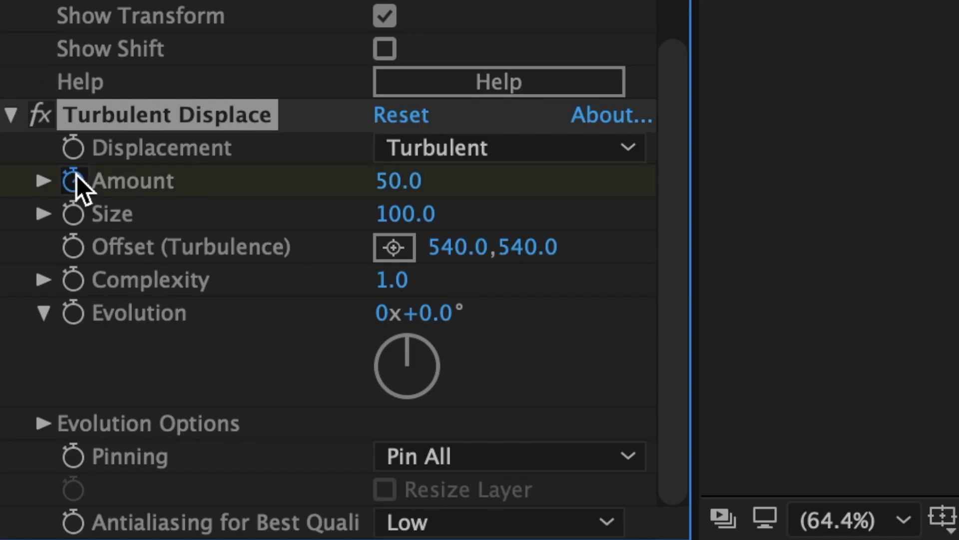
Keyframe Turbulent Displace Amount from 40 down to 5 at the clip's end, with Size 400.
click(395, 181)
text(40)
key(Return)
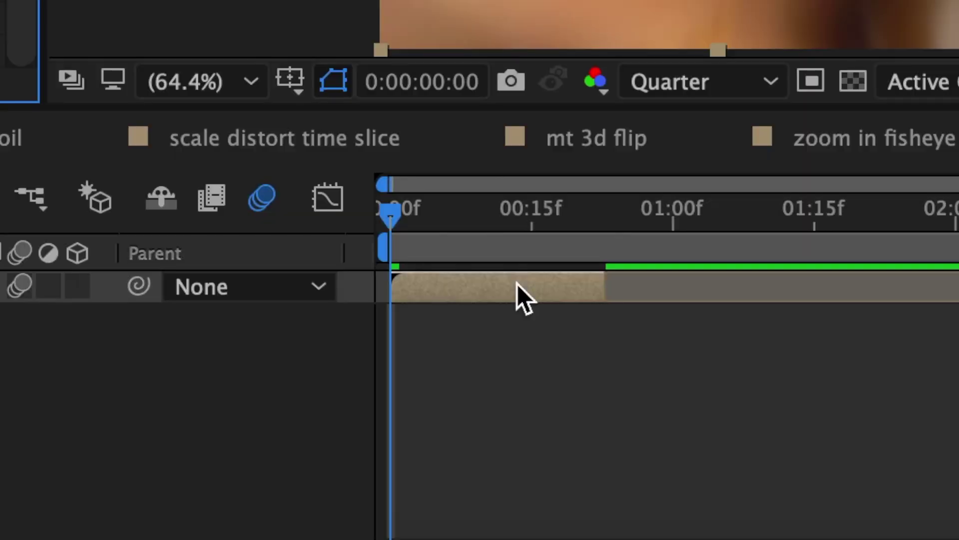
key(o)
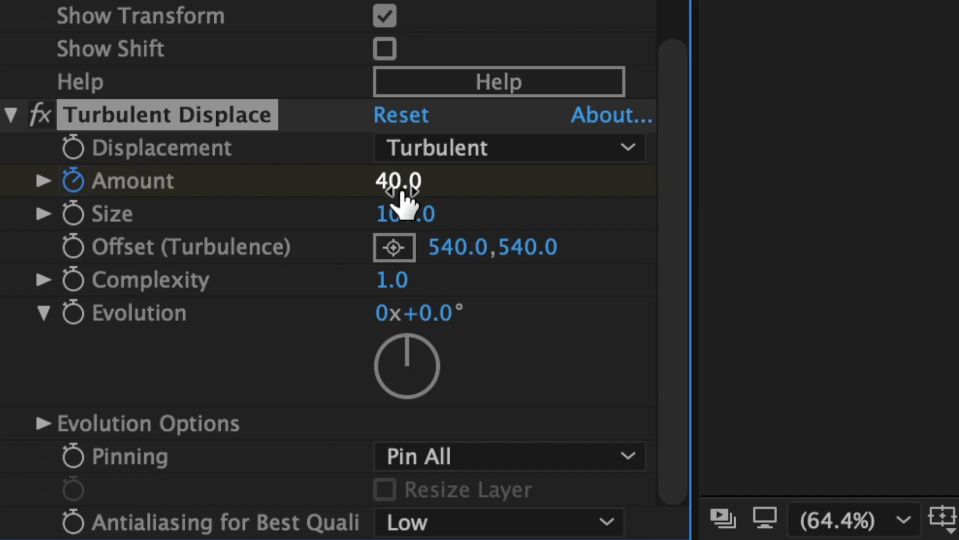
click(400, 189)
text(5)
key(Return)
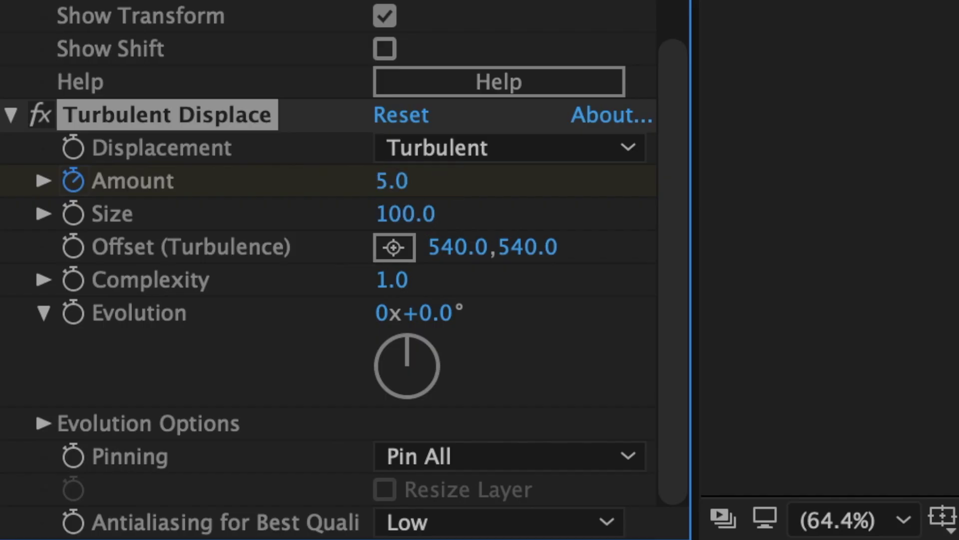
click(428, 213)
text(400)
key(Return)
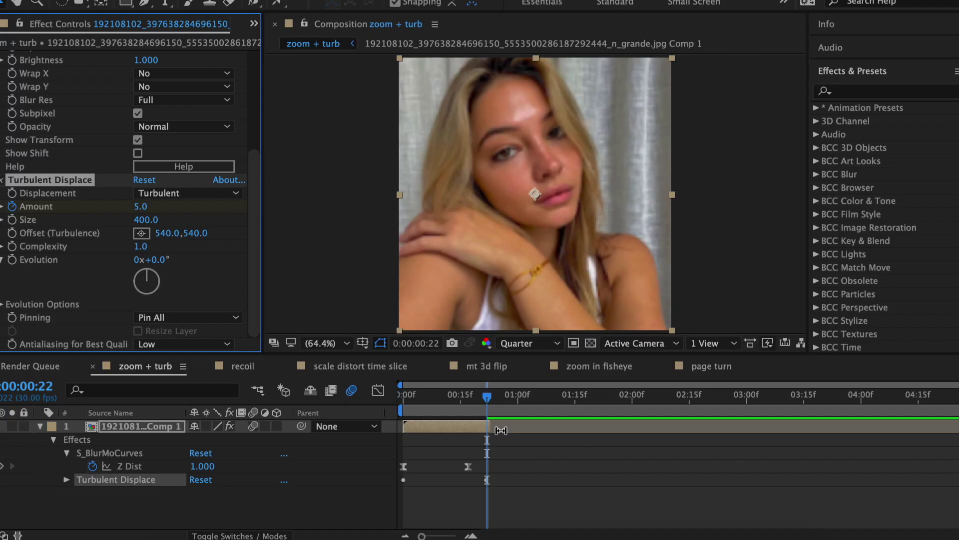
Move the turbulence offset up and right to 1096,408 and turn Evolution to about 218°.
drag(535, 194, 678, 98)
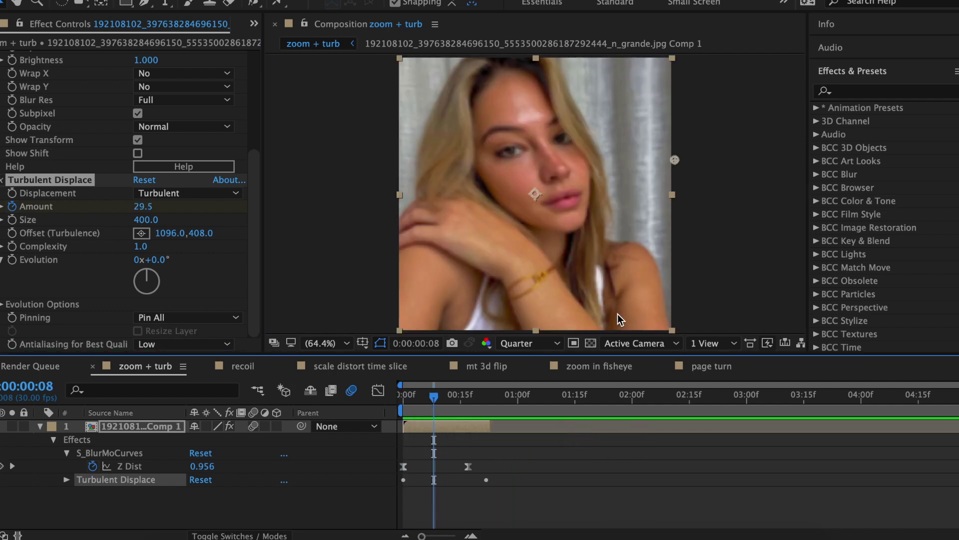
drag(146, 273, 146, 302)
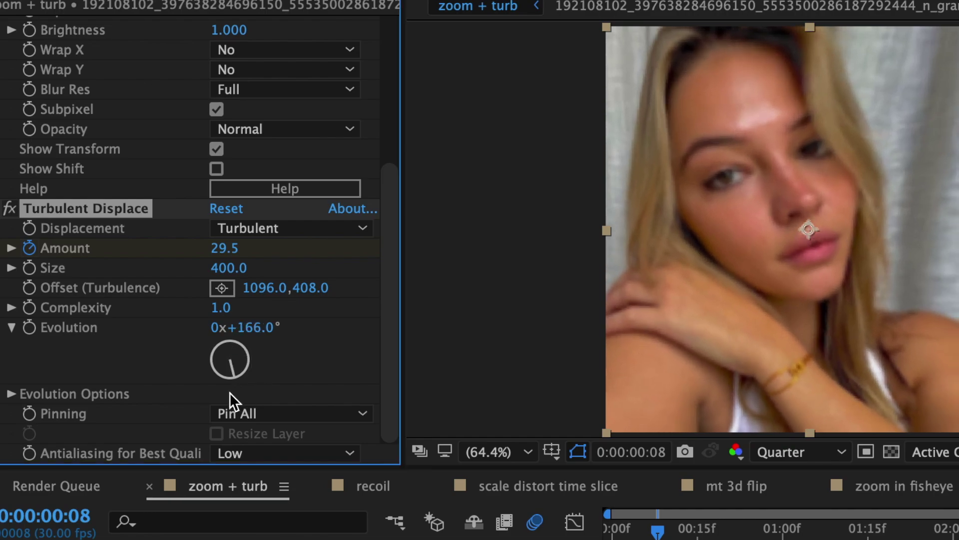
drag(230, 391, 206, 389)
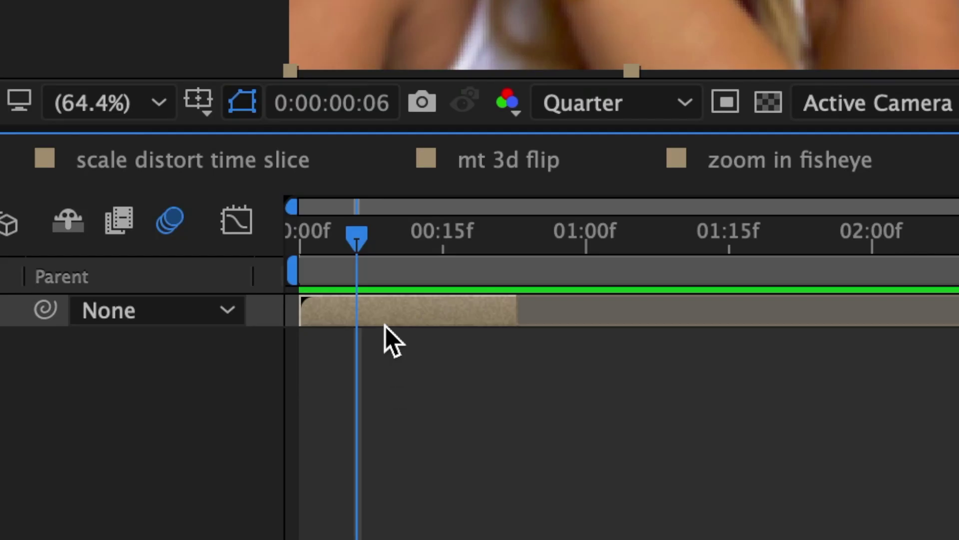
Pre-compose the photo layer and turn on its motion blur.
right_click(438, 431)
click(478, 270)
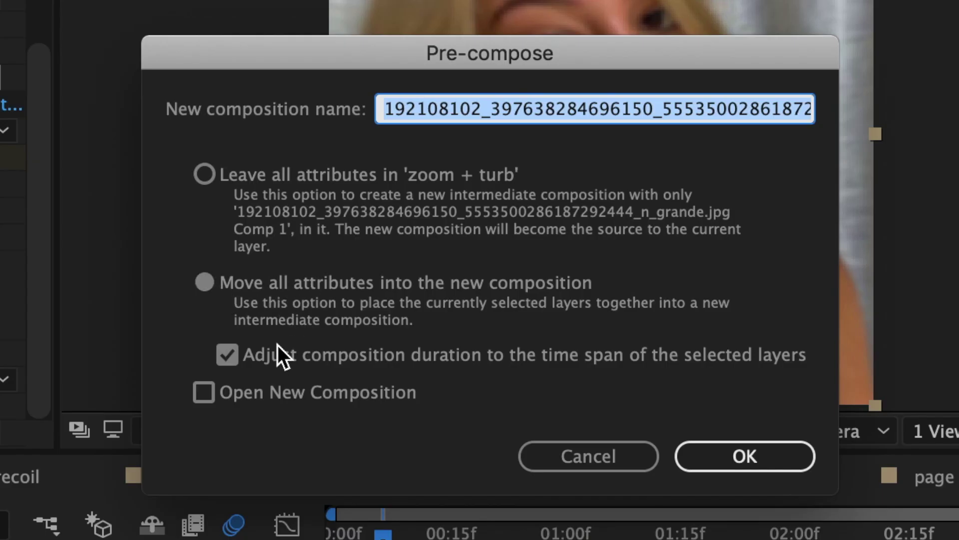
click(720, 455)
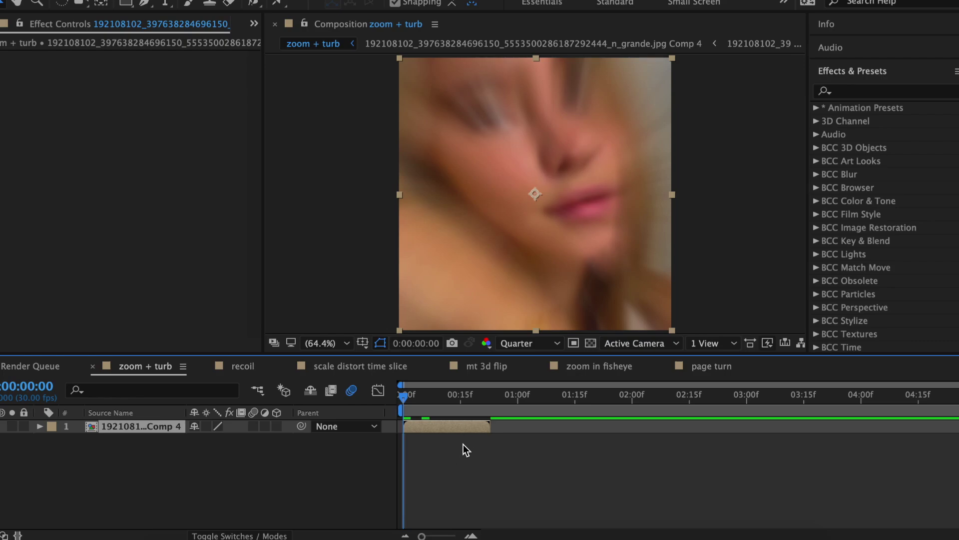
click(253, 426)
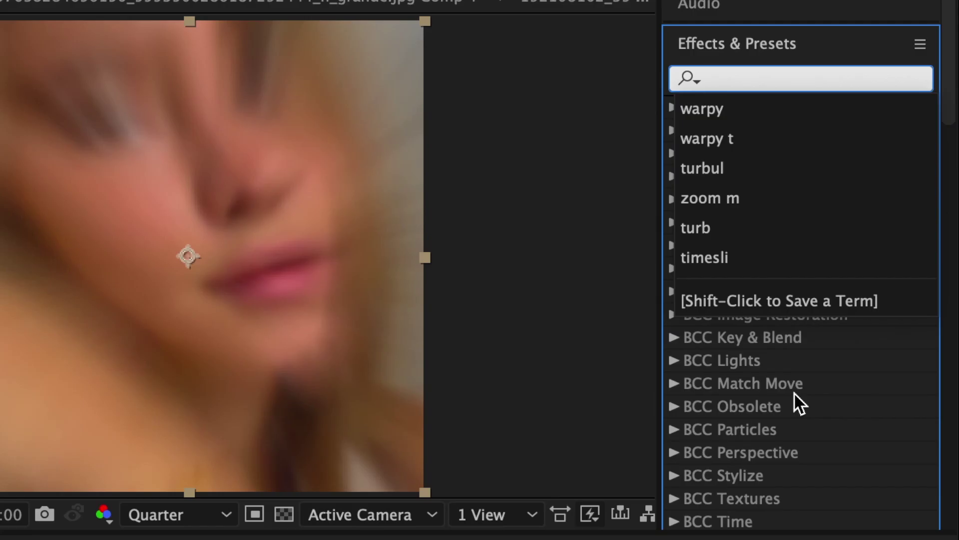
Add a Warp effect to the pre-comp layer set to the FishEye style.
text(warpy turb)
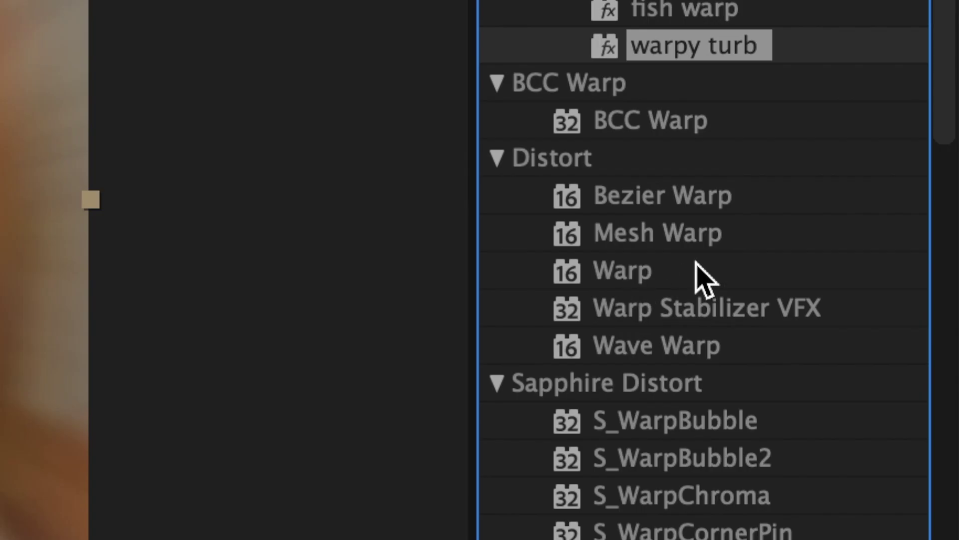
drag(627, 272, 445, 431)
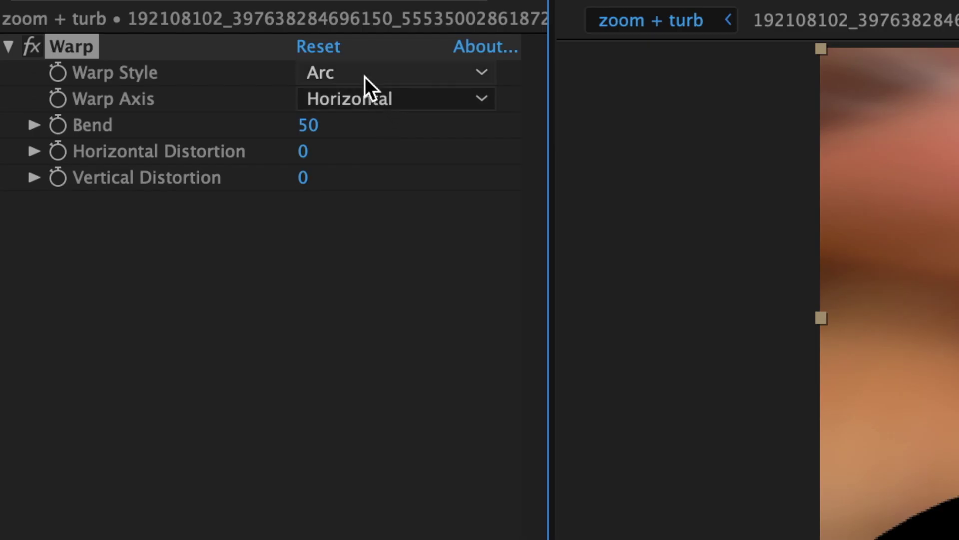
click(170, 72)
click(381, 420)
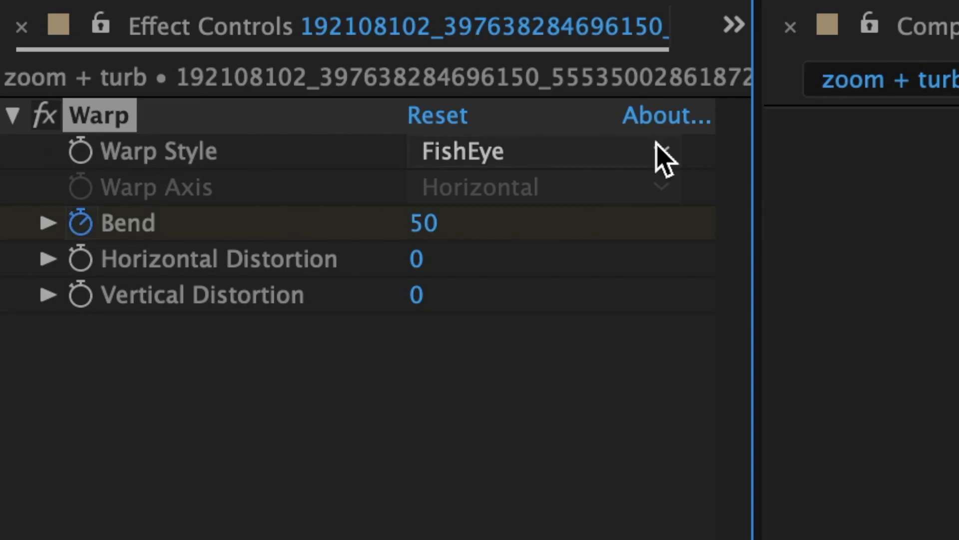
Keyframe Bend at -80 on the first frame and 0 on the last frame.
click(428, 222)
text(-80)
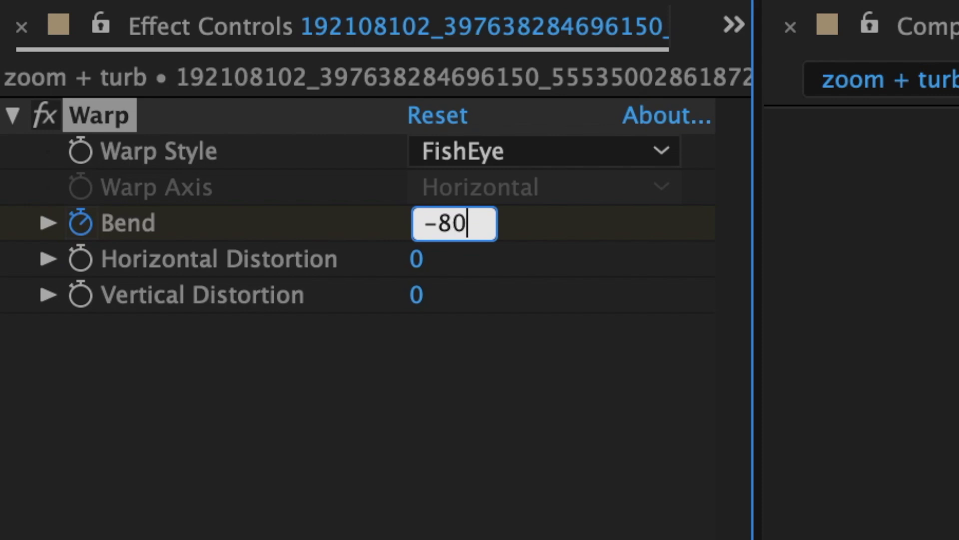
key(Return)
key(o)
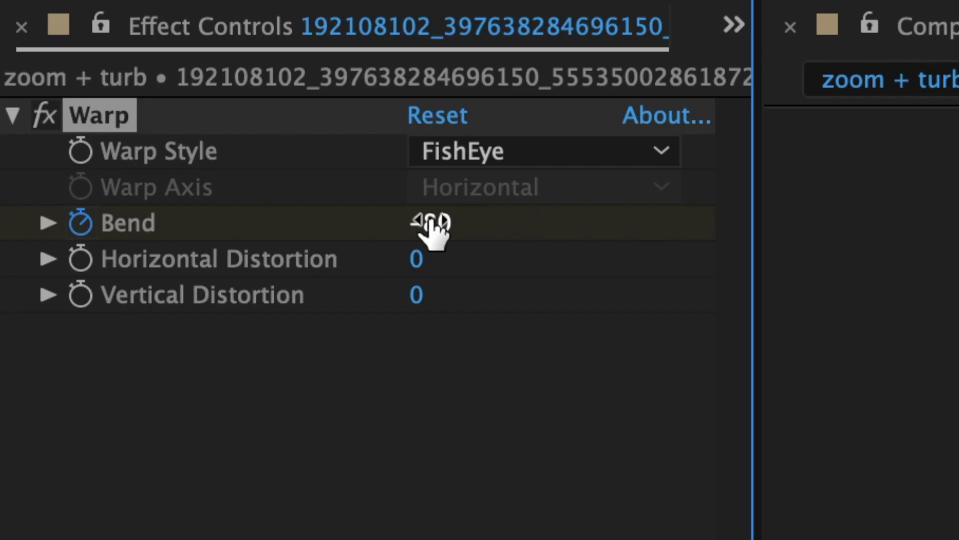
click(429, 223)
text(0)
key(Return)
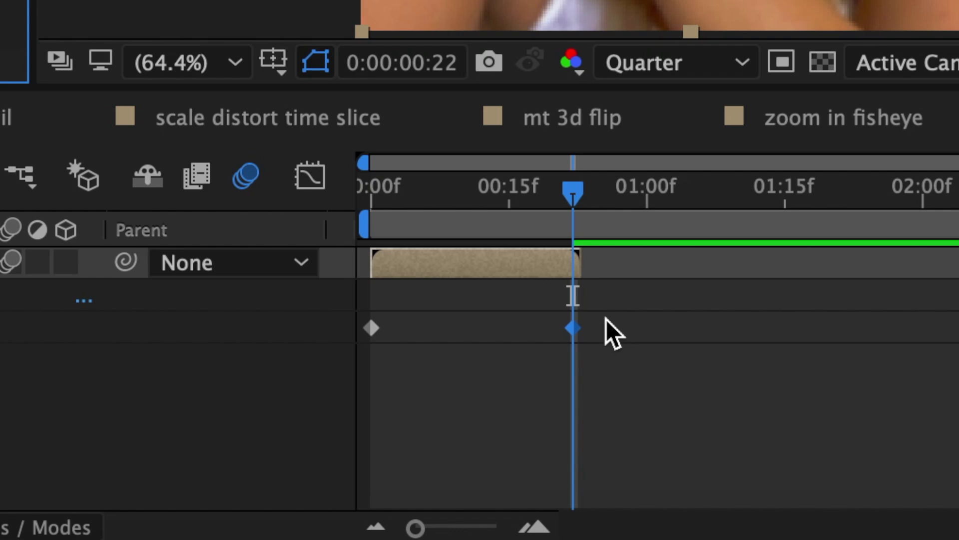
Apply Easy Ease to both Bend keyframes and show their speed graph.
drag(623, 354, 304, 333)
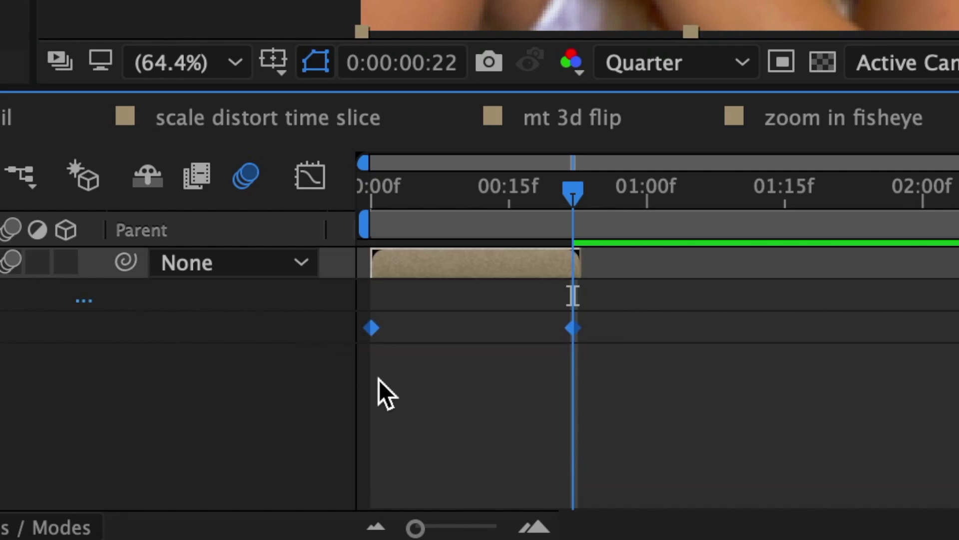
right_click(373, 325)
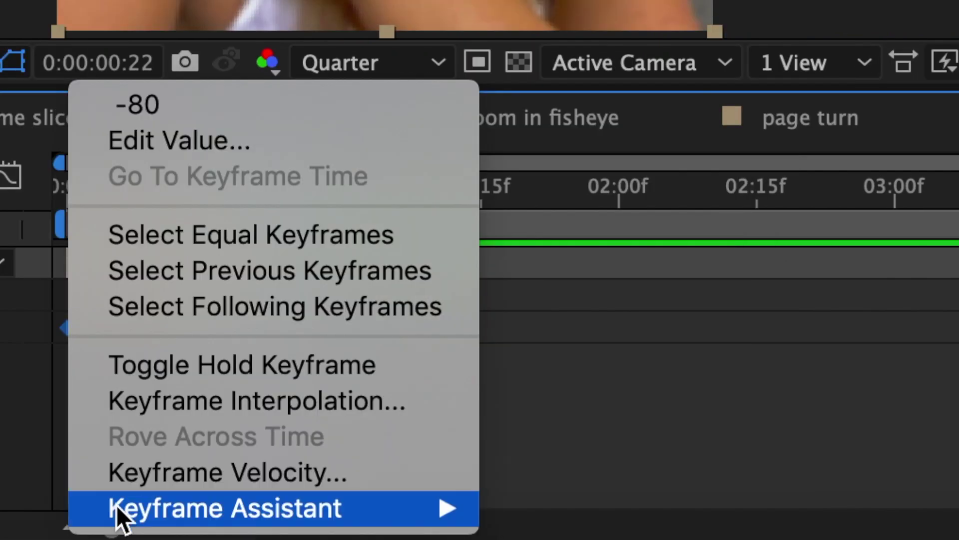
mouse_move(421, 509)
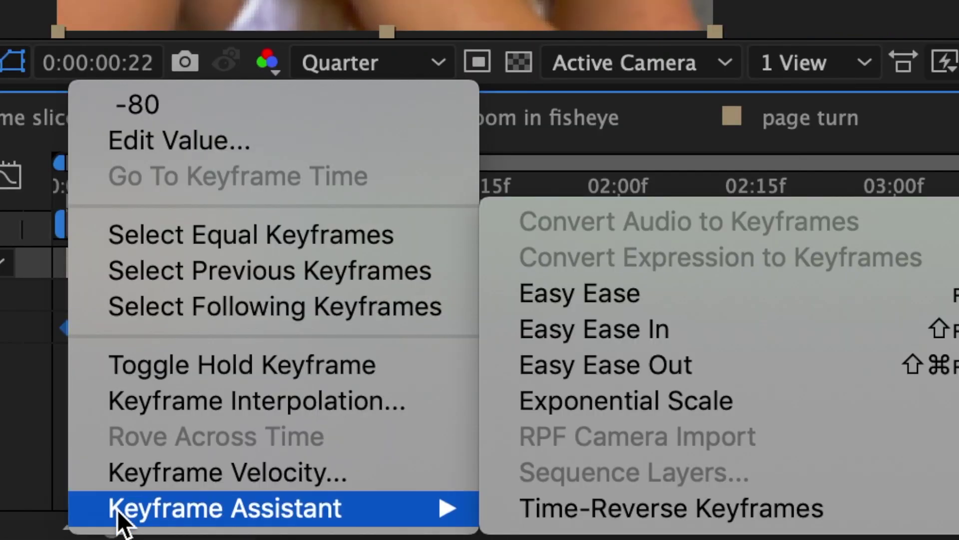
click(592, 292)
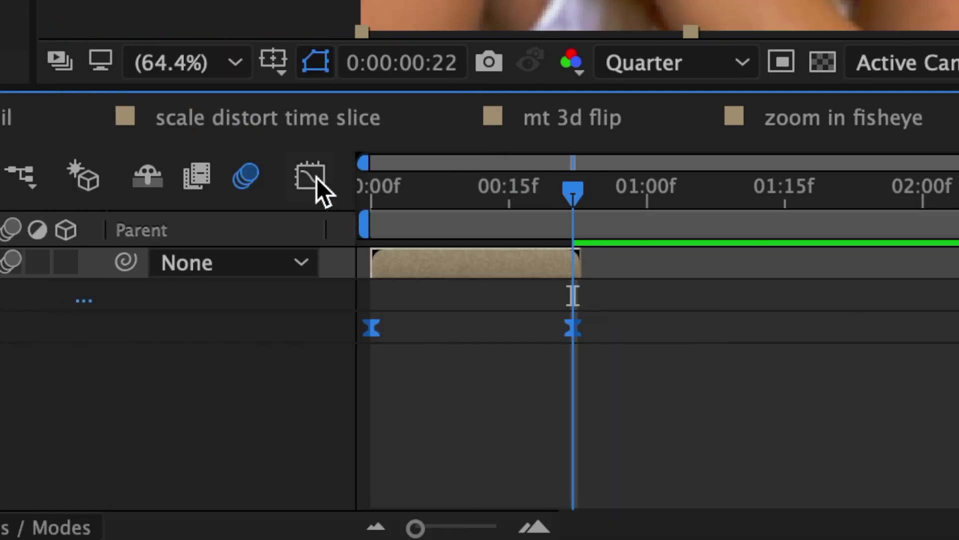
click(9, 176)
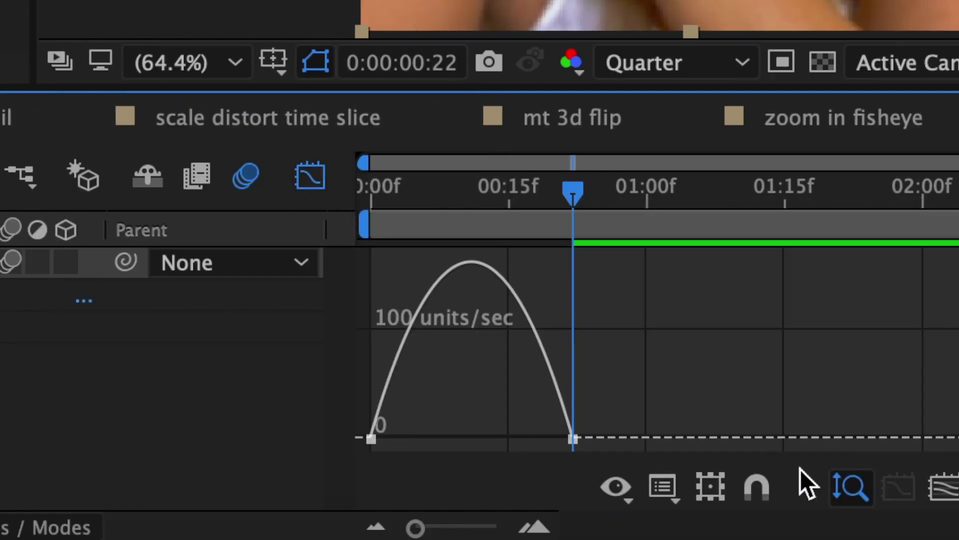
Shorten the first keyframe's influence and lengthen the second's so Bend spikes early, easing out at 82.49%.
key(=)
click(431, 318)
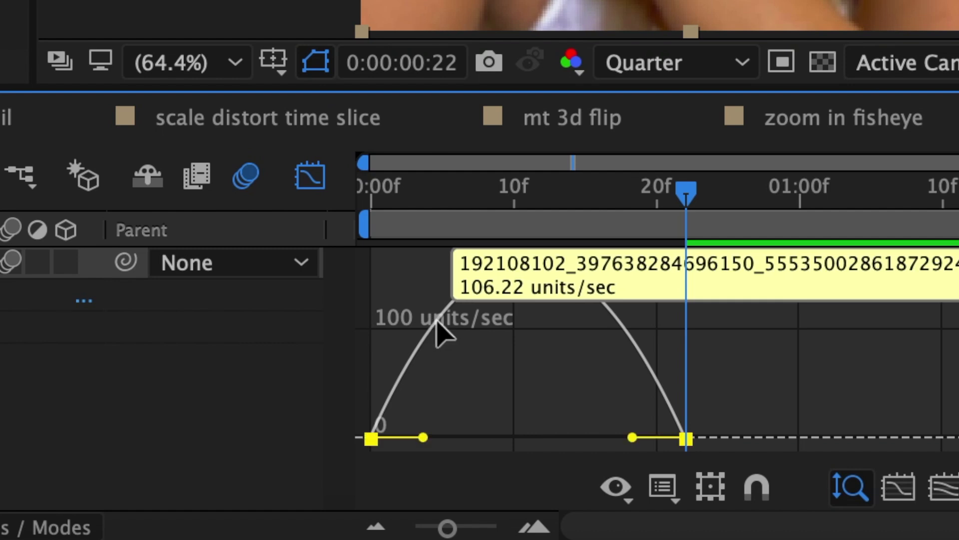
drag(425, 439, 371, 438)
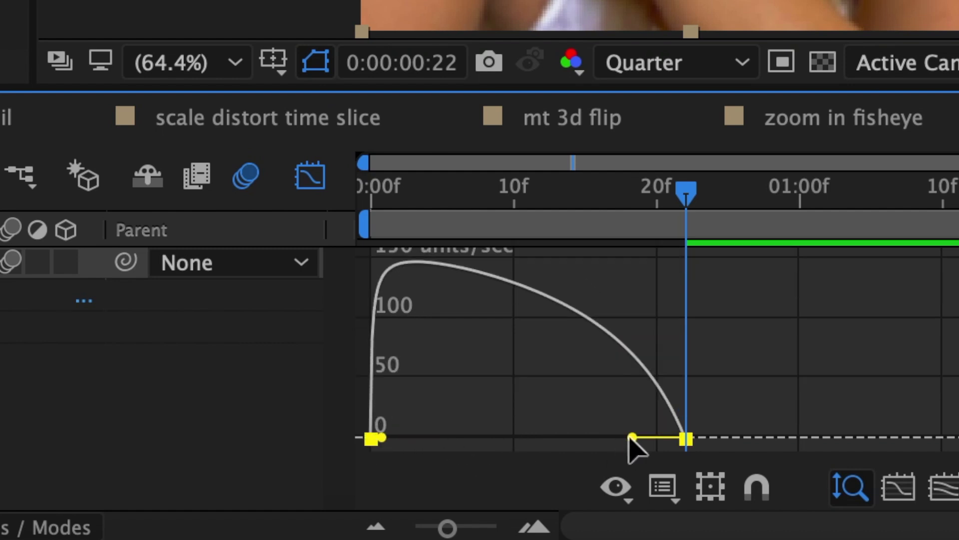
drag(632, 437, 554, 441)
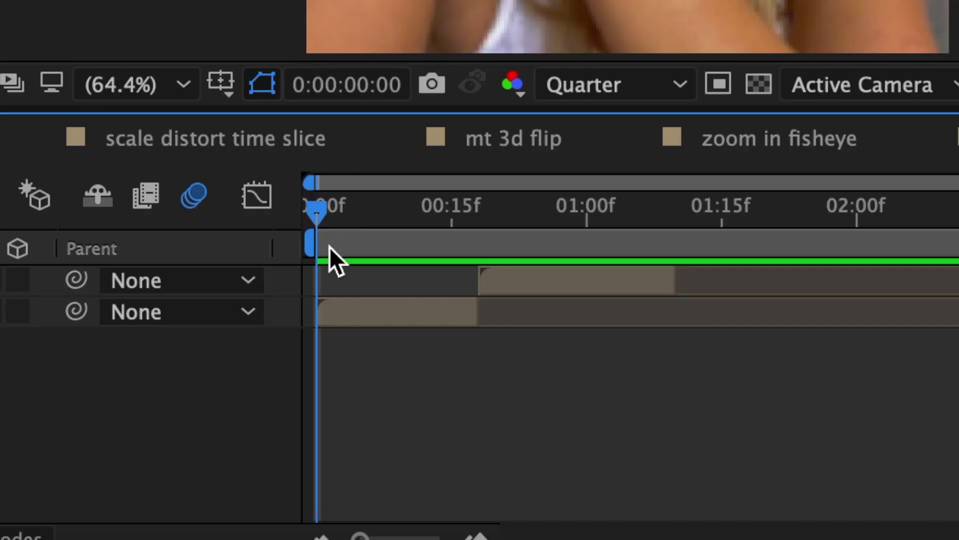
Add a FishEye-style Warp effect to the first photo layer.
drag(317, 219, 236, 223)
click(711, 43)
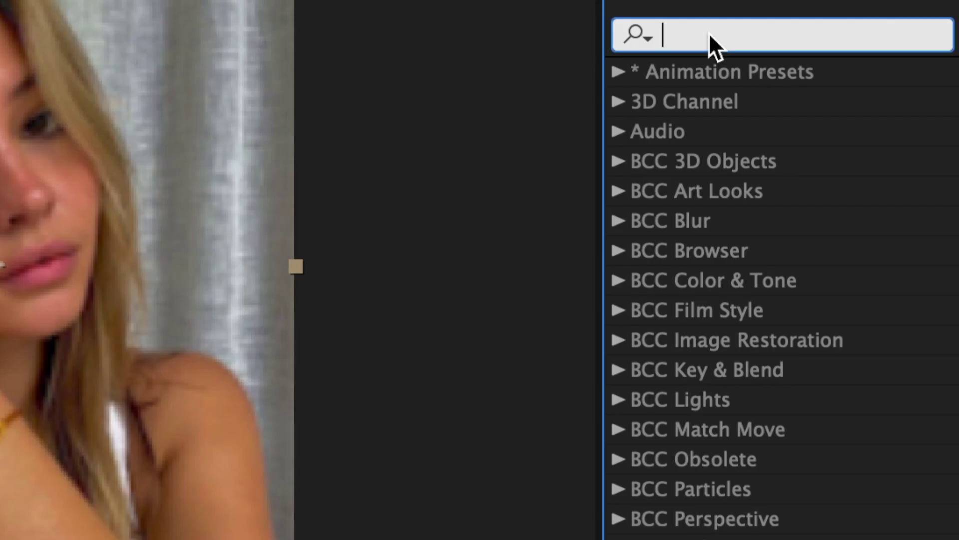
text(warp)
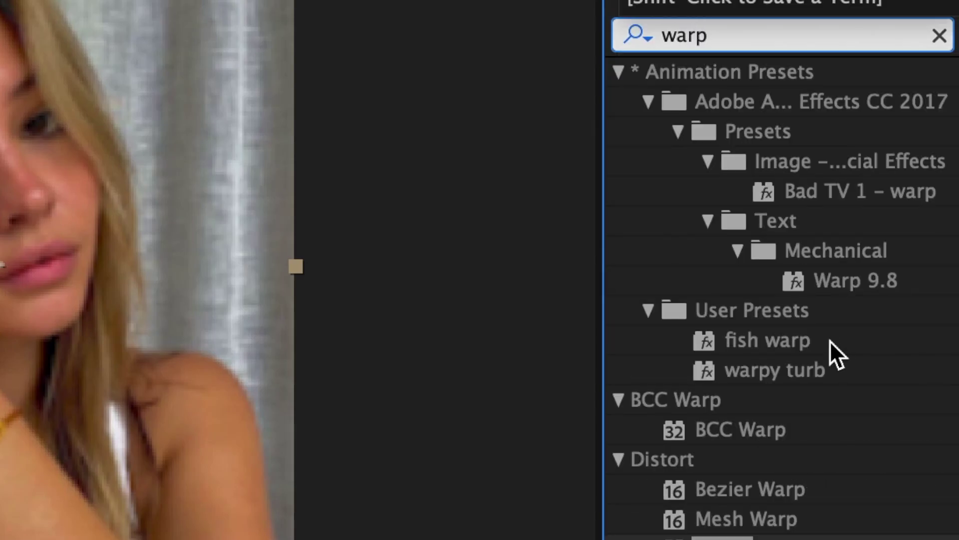
scroll(830, 341, down, 5)
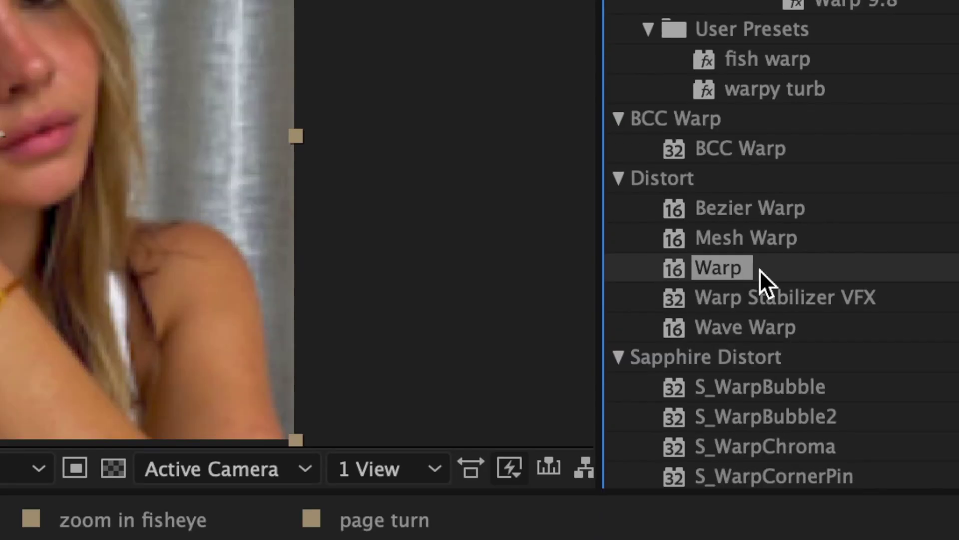
drag(760, 270, 430, 437)
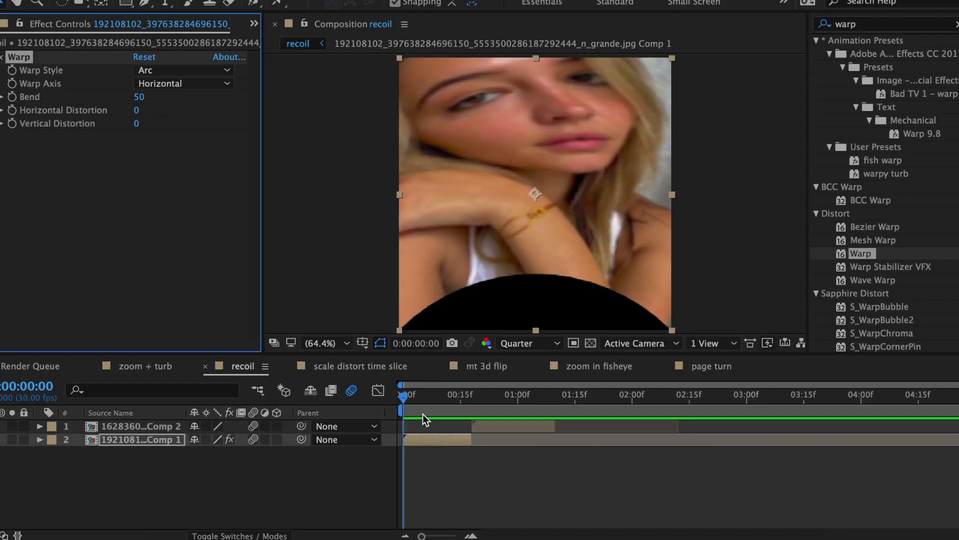
click(161, 73)
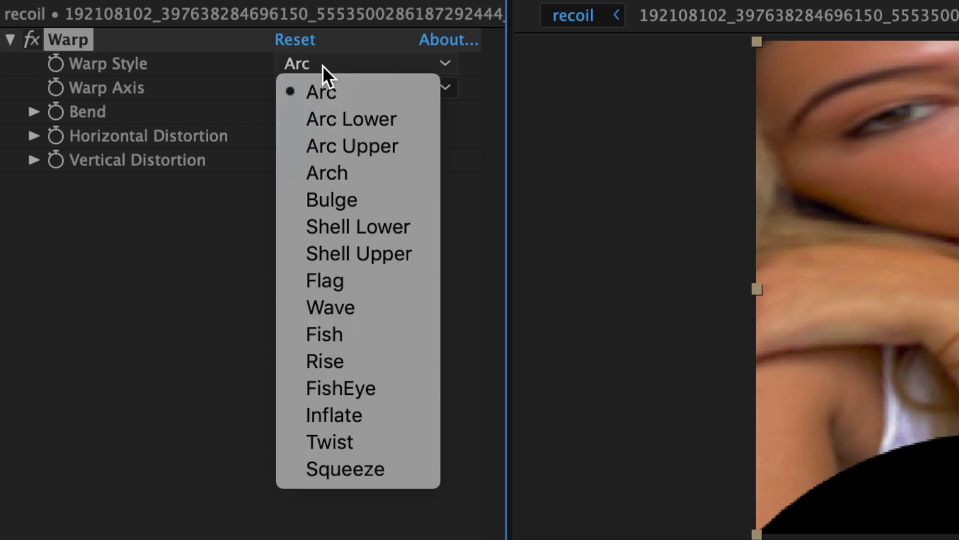
click(360, 388)
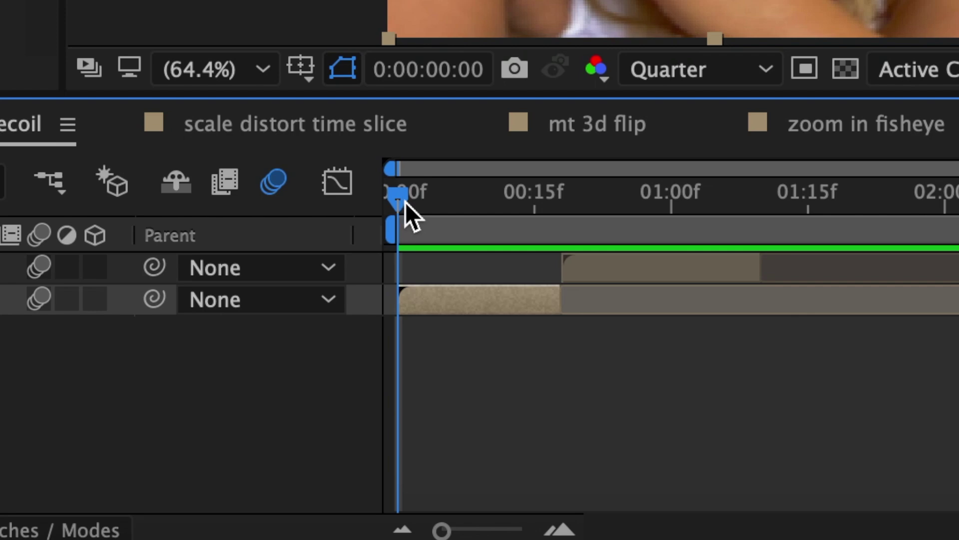
Keyframe Bend at 0 around frame 4 and -70 at frame 17.
drag(405, 202, 439, 205)
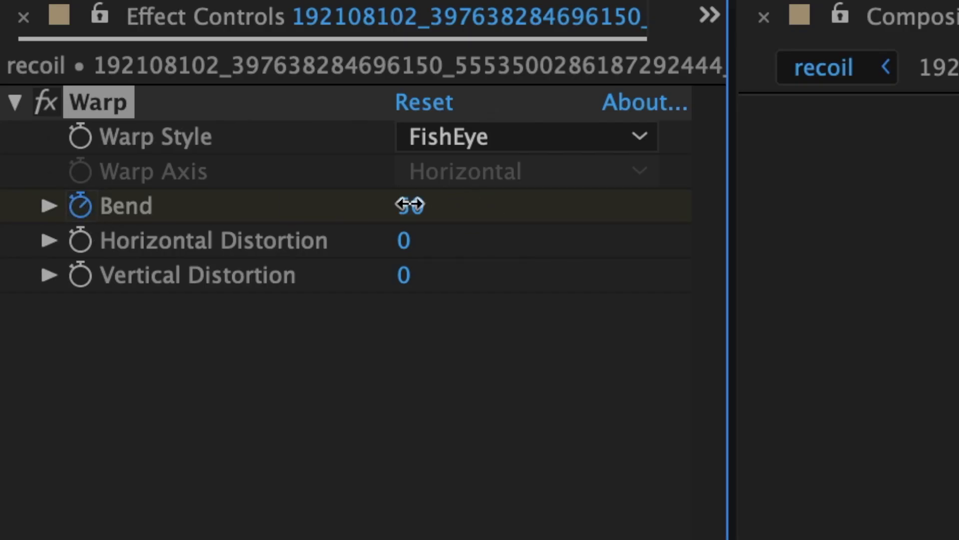
click(409, 204)
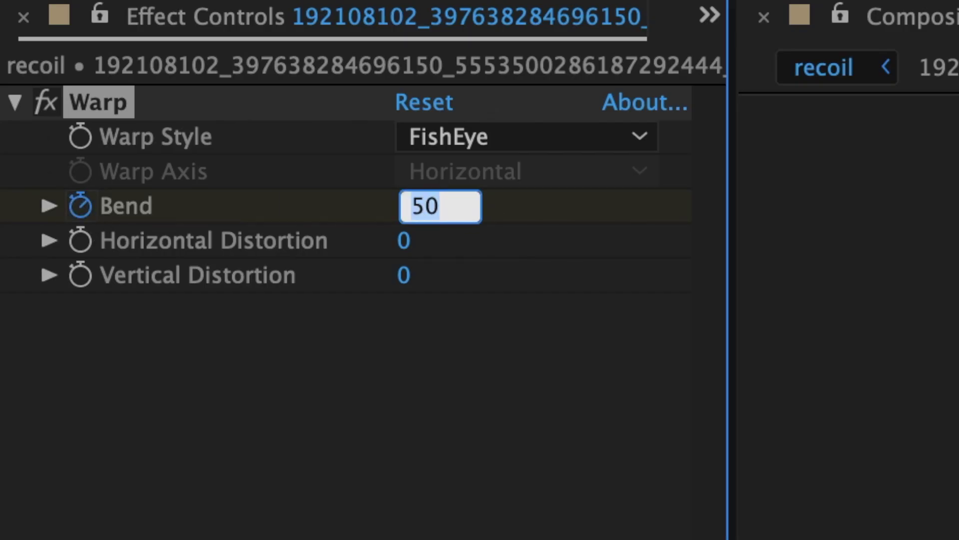
text(0)
key(Return)
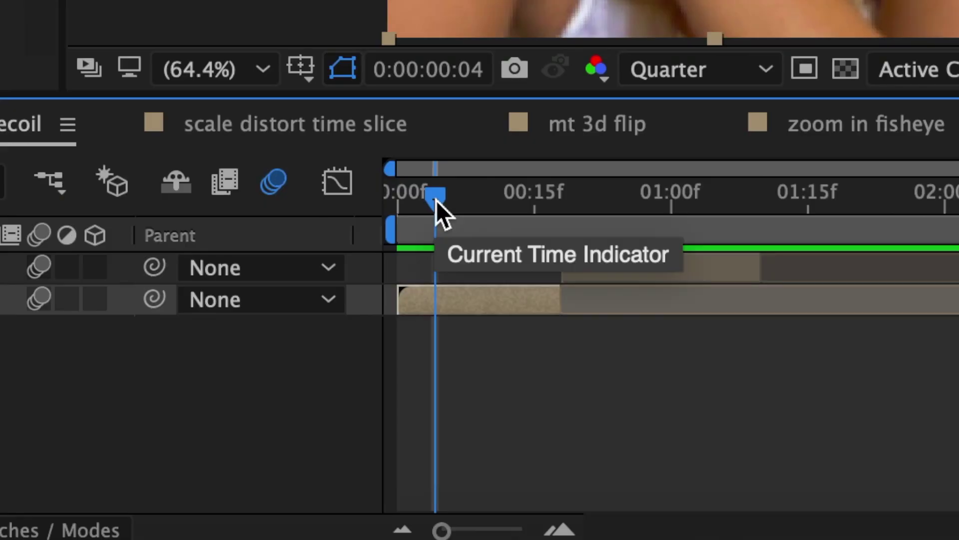
drag(436, 198, 553, 197)
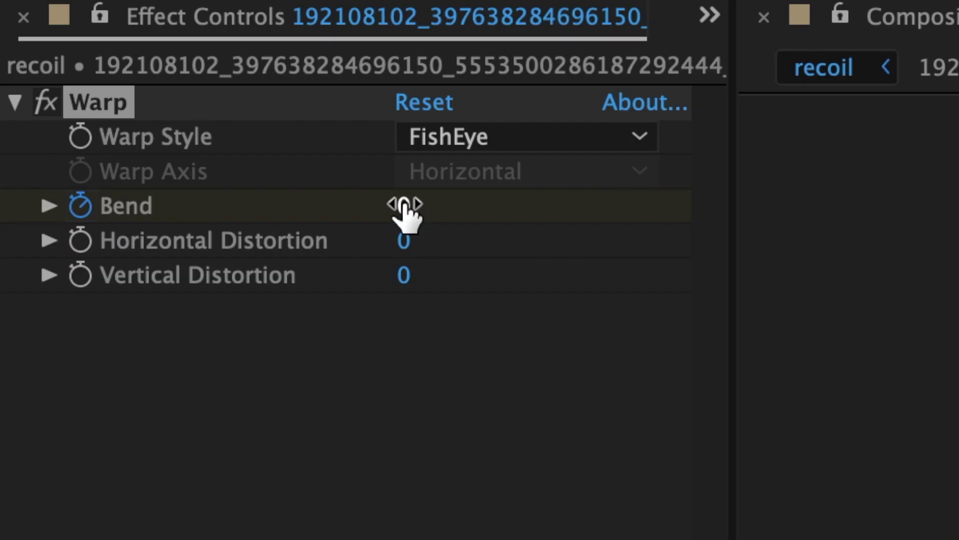
click(404, 204)
text(-)
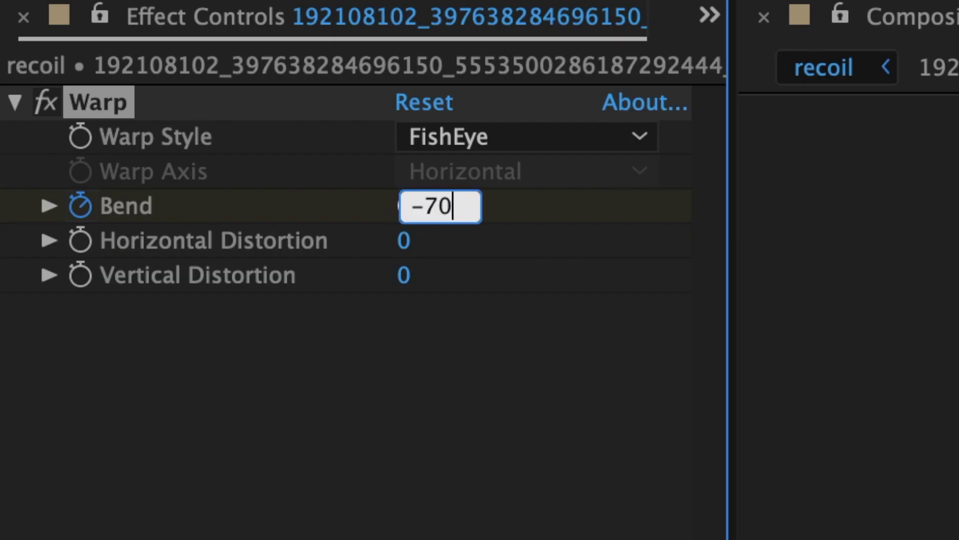
text(70)
key(Return)
Apply Easy Ease to both Bend keyframes and show their speed graph.
drag(465, 400, 267, 356)
right_click(267, 362)
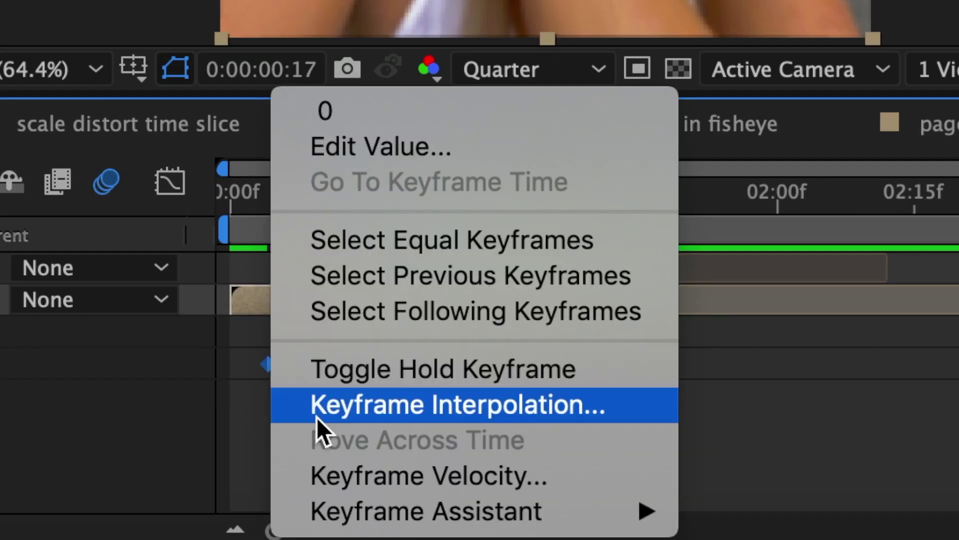
mouse_move(574, 511)
click(810, 302)
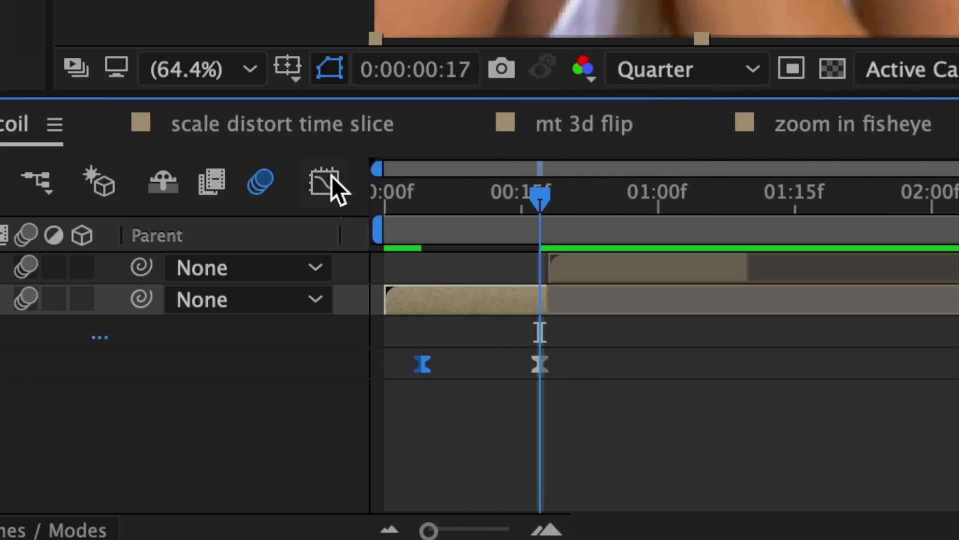
click(329, 180)
Reshape the Bend speed curve into a sharp spike near frame 17 with a longer ease out.
key(=)
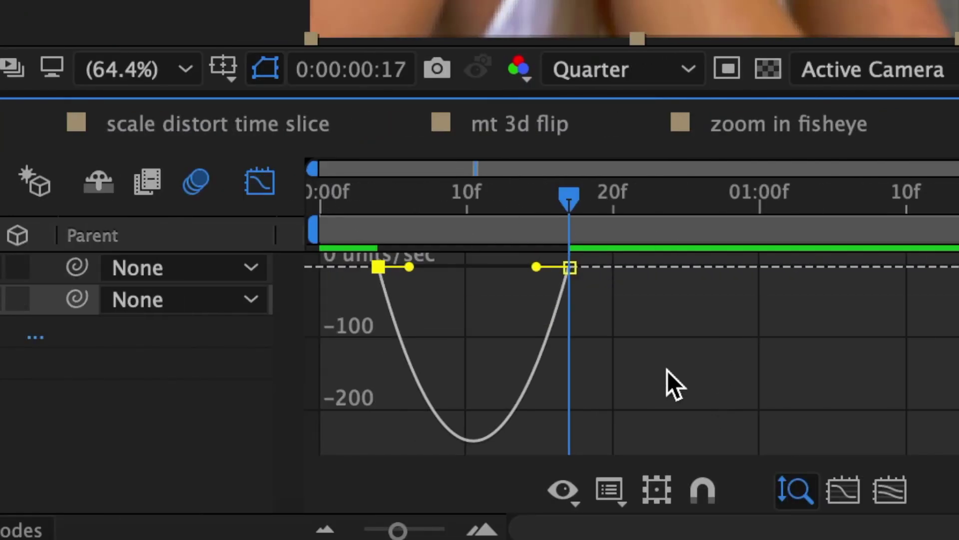
drag(537, 267, 571, 267)
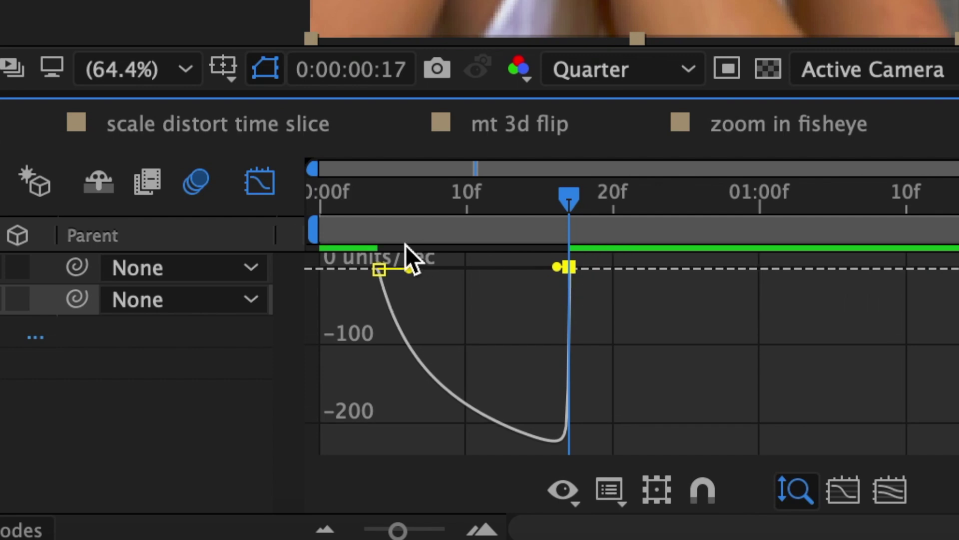
drag(409, 267, 459, 247)
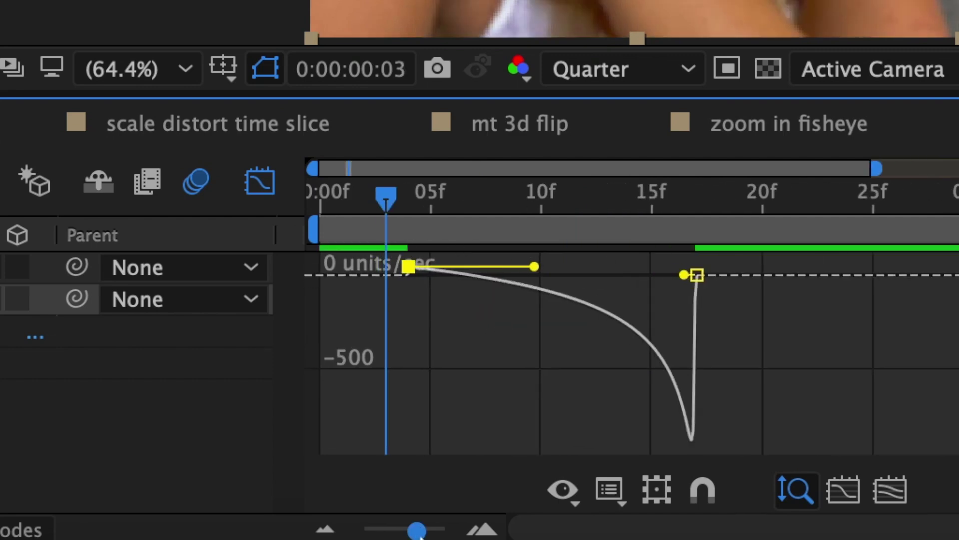
key(=)
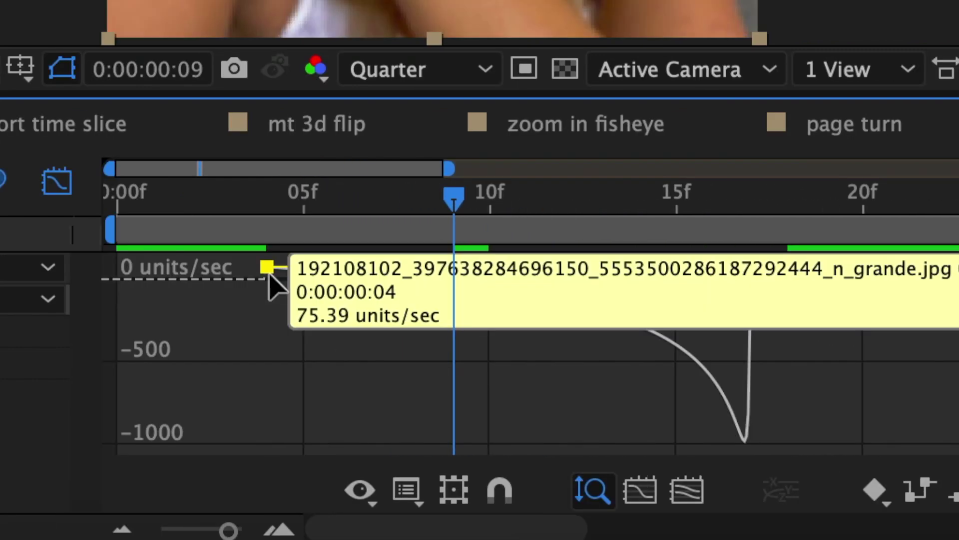
drag(270, 272, 271, 263)
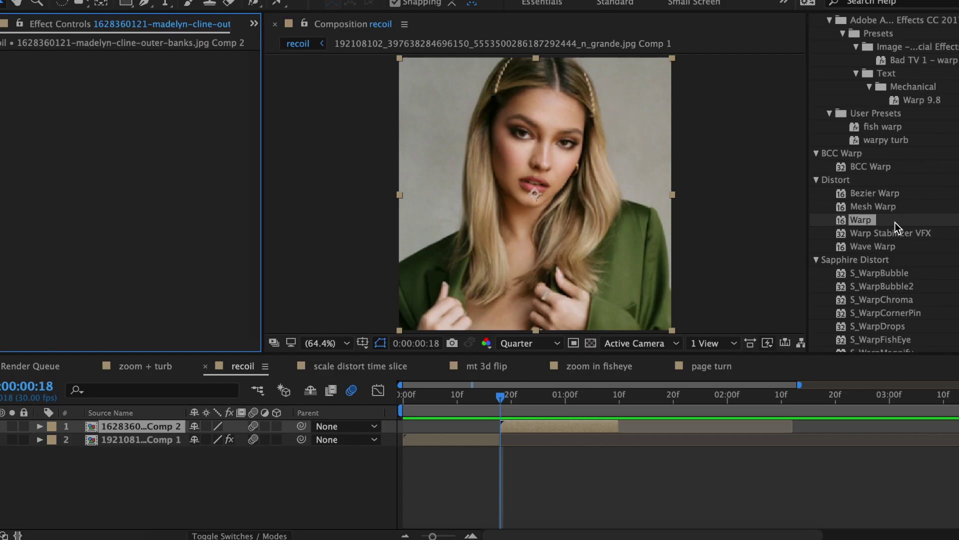
Add a FishEye-style Warp effect to the second photo layer.
drag(869, 220, 506, 429)
click(347, 68)
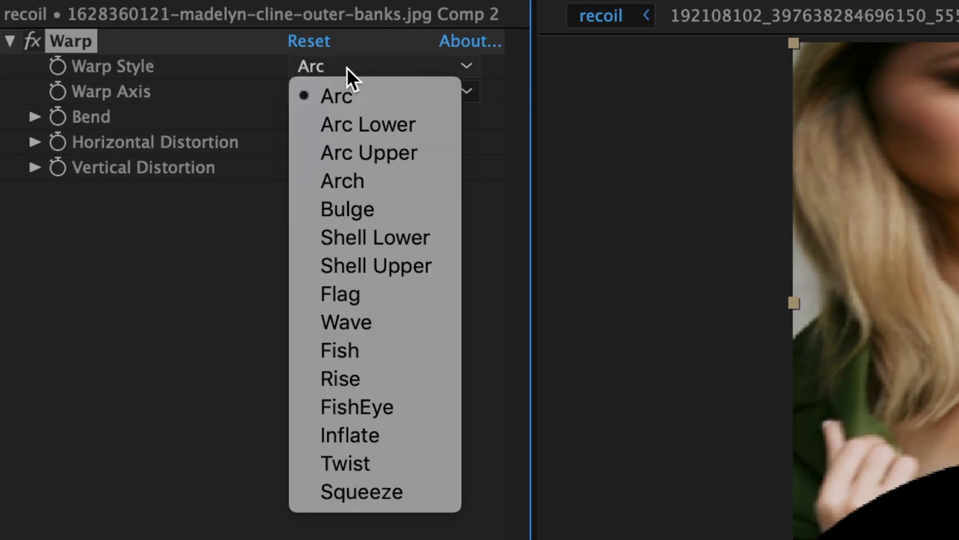
click(398, 410)
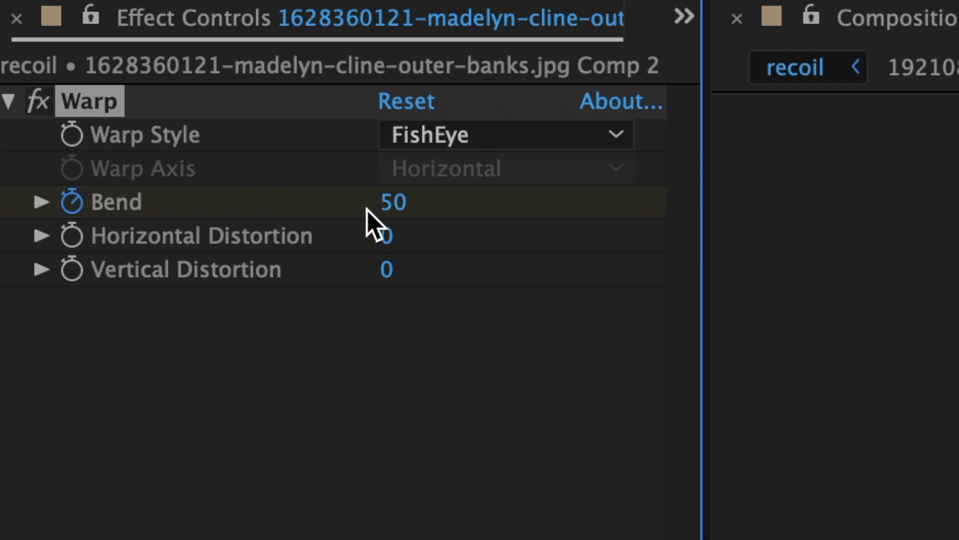
Keyframe Bend at 70 first, then -40 at frame 20.
click(390, 202)
text(7)
key(Return)
drag(376, 202, 408, 202)
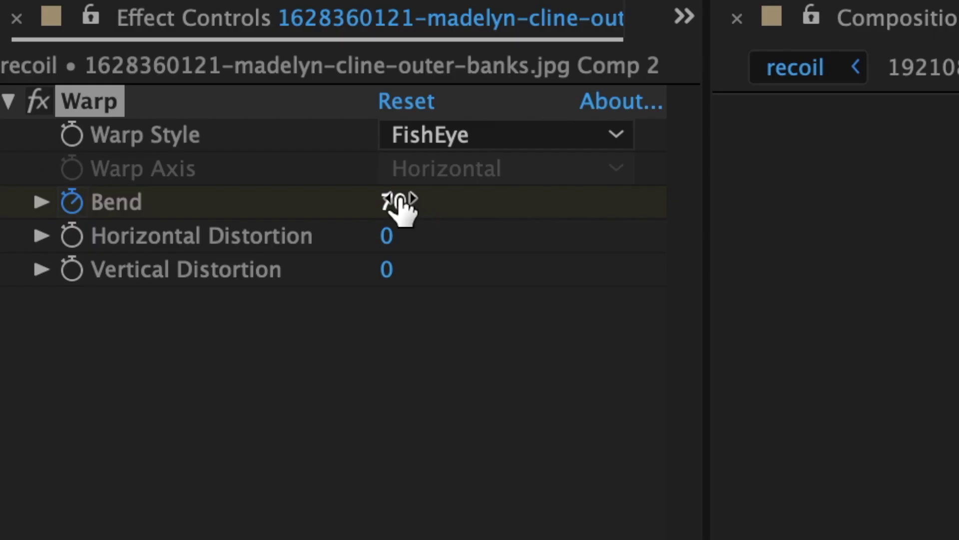
click(399, 199)
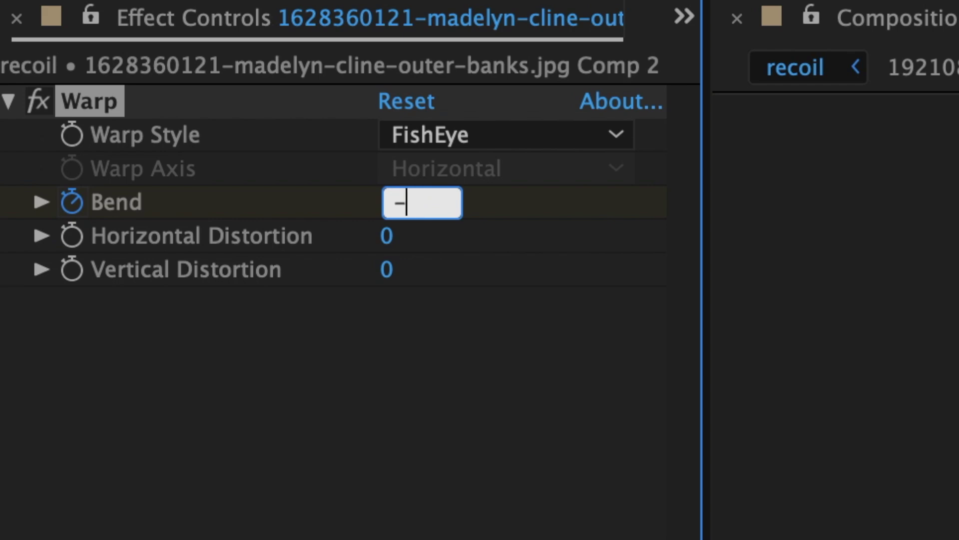
key(Return)
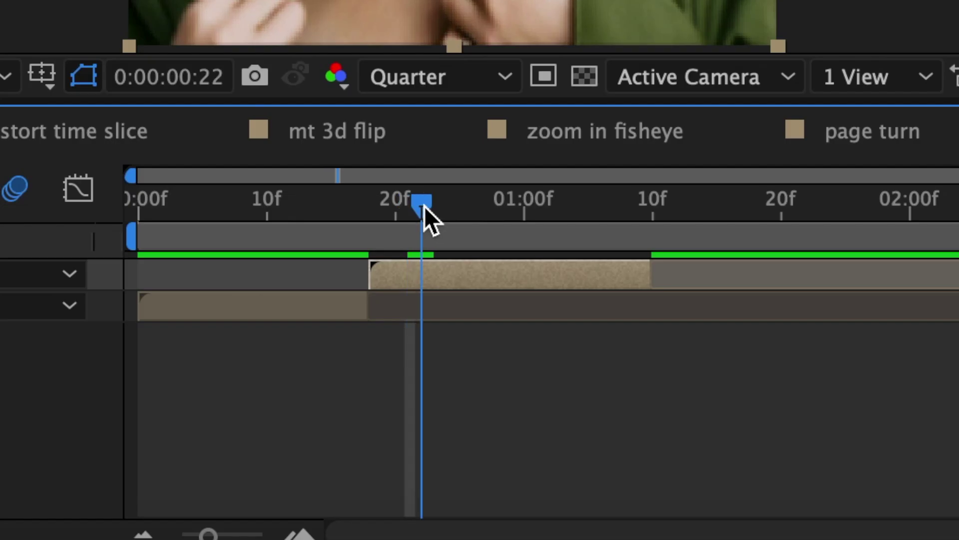
Add Bend keyframes of 15 a few frames later and 0 at about 01:05.
drag(424, 205, 497, 212)
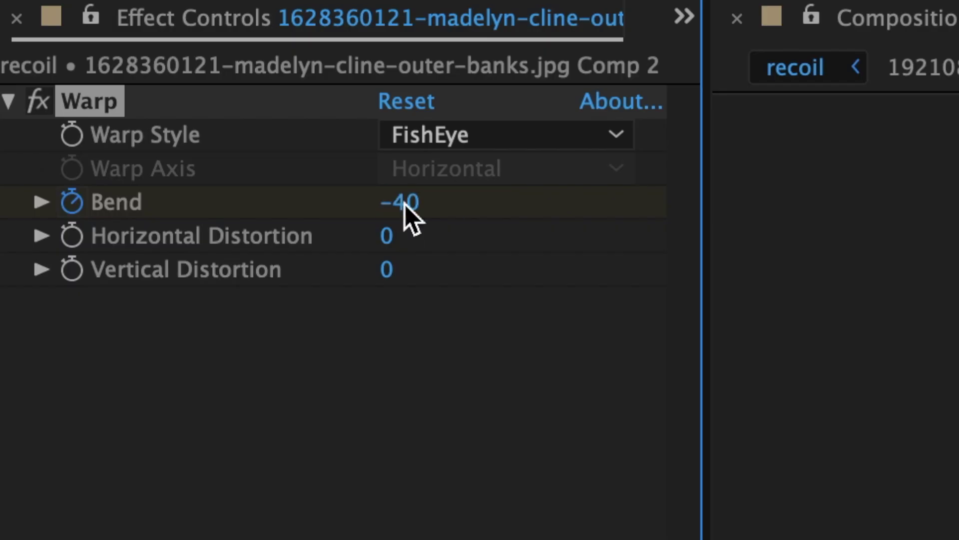
click(405, 203)
text(15)
key(Return)
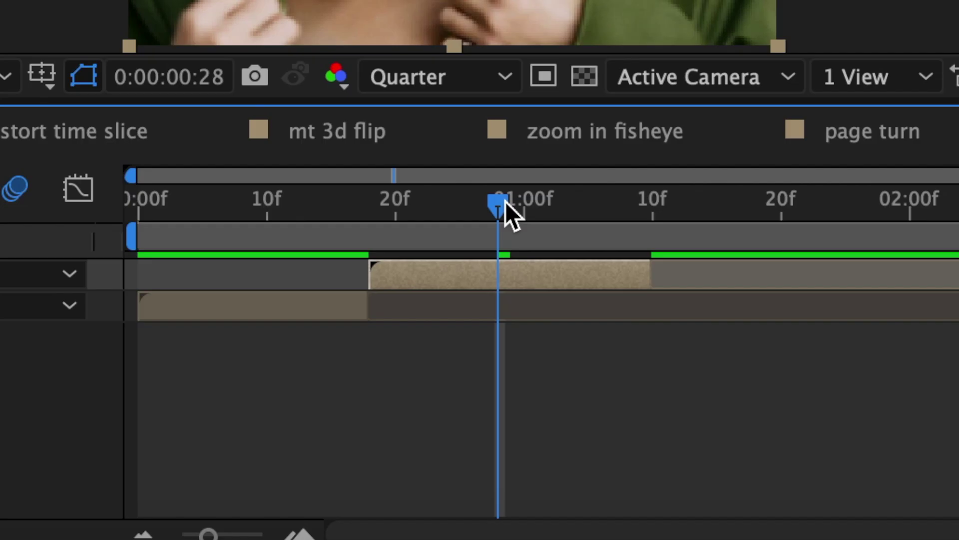
drag(505, 201, 592, 206)
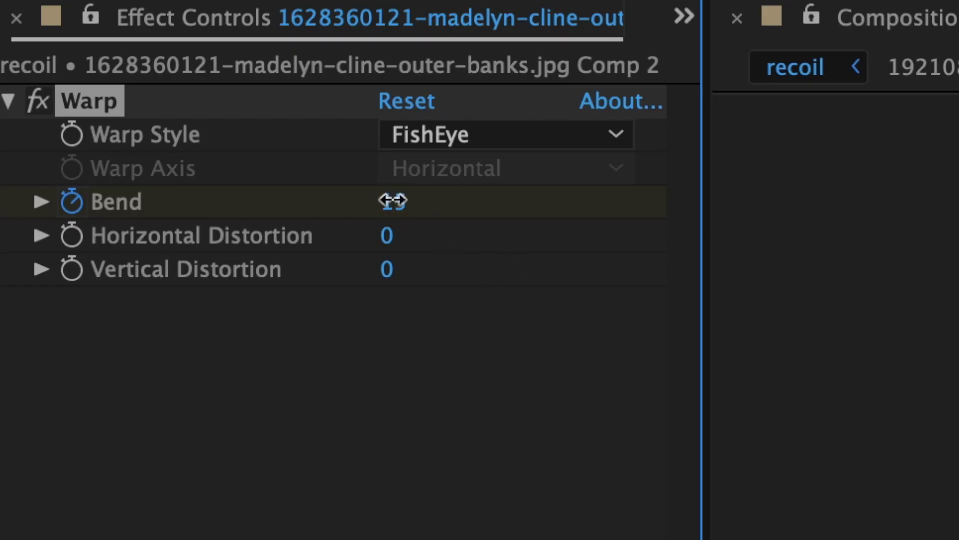
click(393, 201)
text(0)
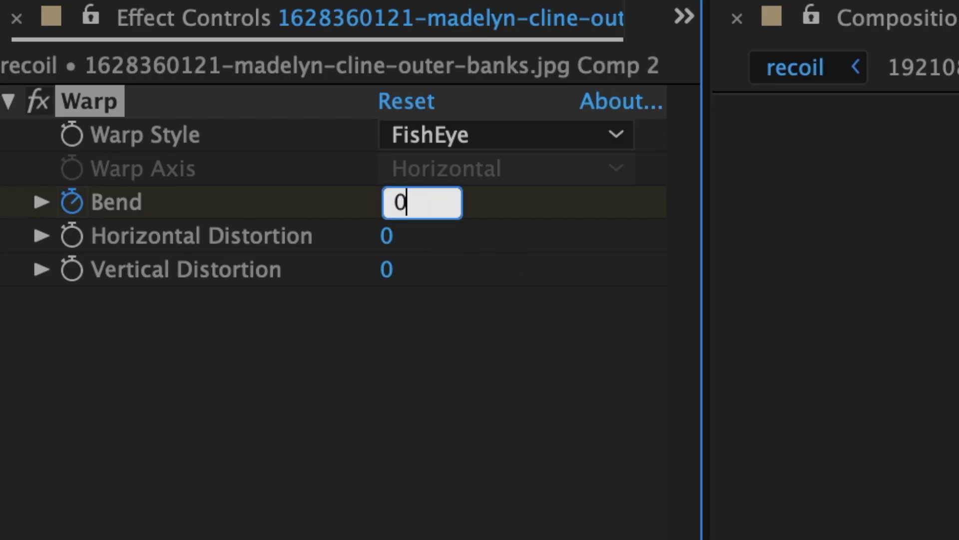
key(Return)
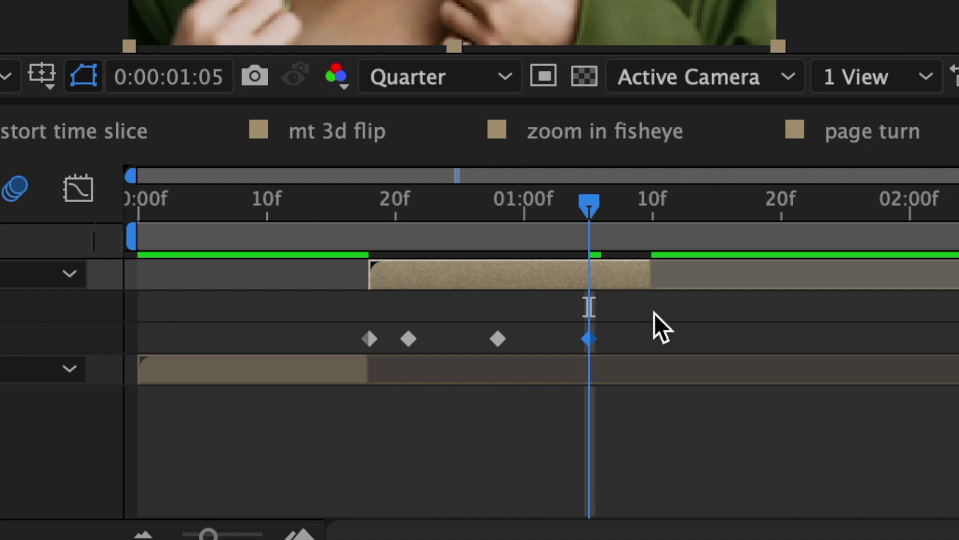
Easy Ease all four Bend keyframes and shift the first one to frame 18.
drag(654, 313, 290, 344)
right_click(373, 336)
mouse_move(450, 517)
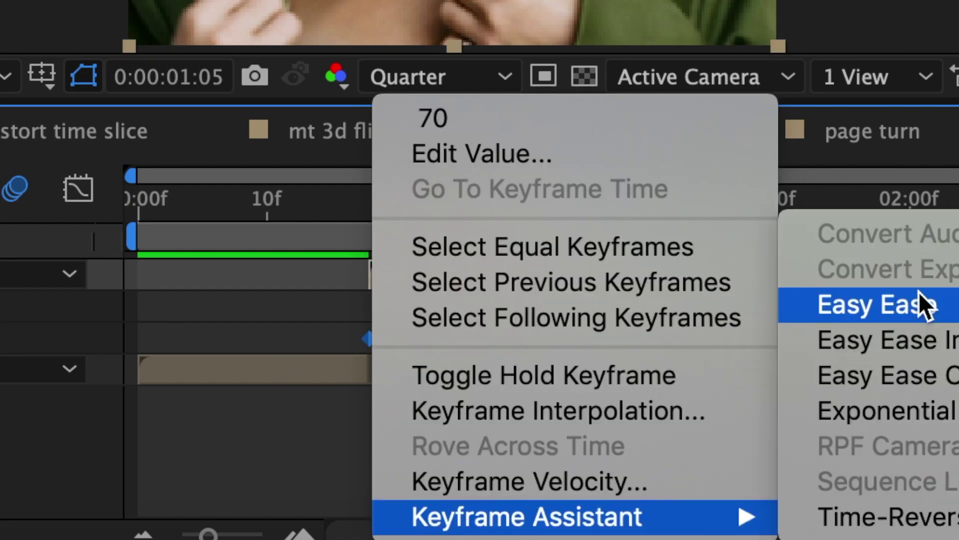
click(919, 301)
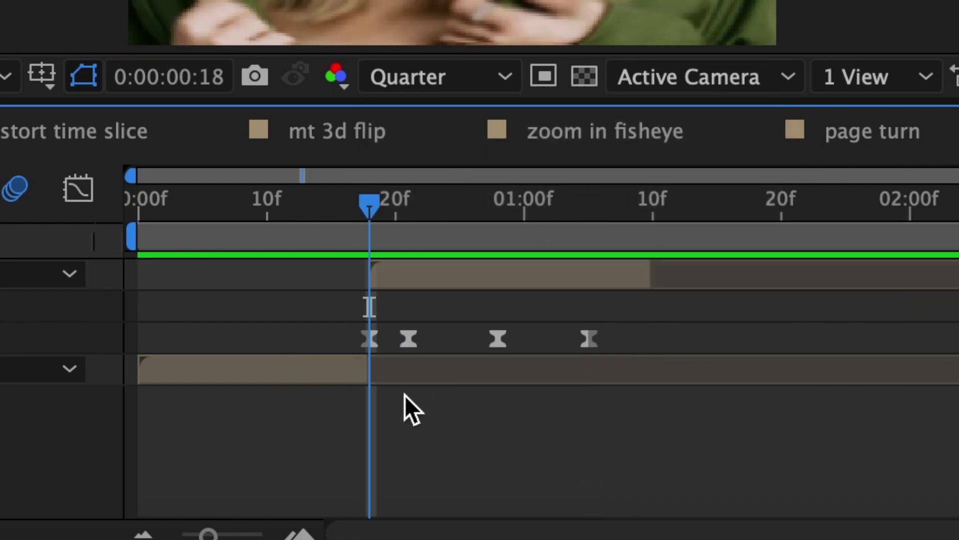
click(370, 340)
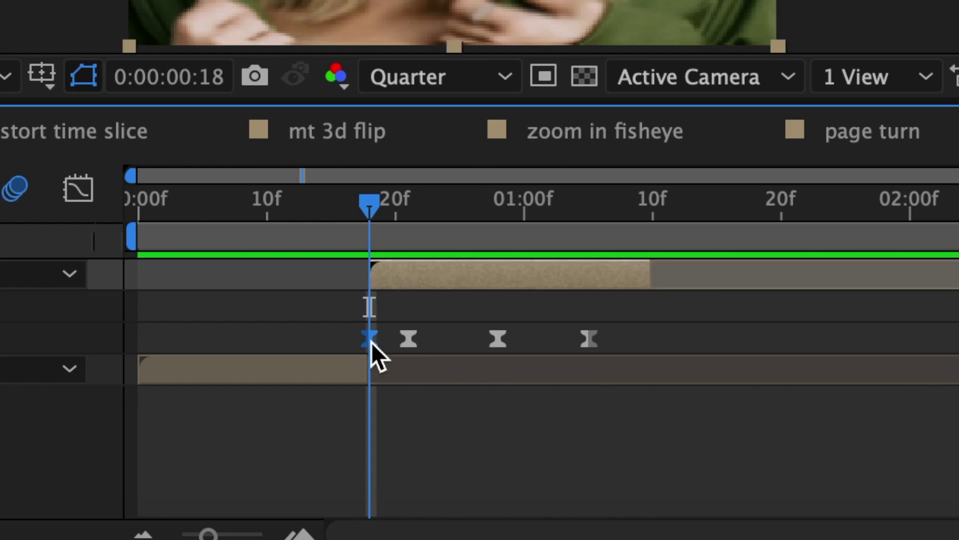
drag(371, 340, 359, 342)
Pre-compose the second photo layer and turn on its motion blur.
right_click(435, 276)
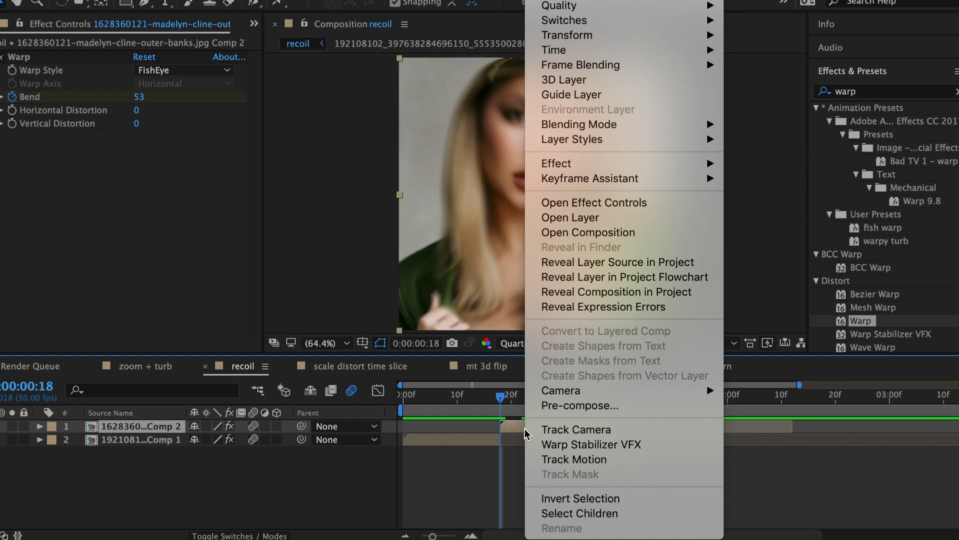
click(566, 408)
key(Return)
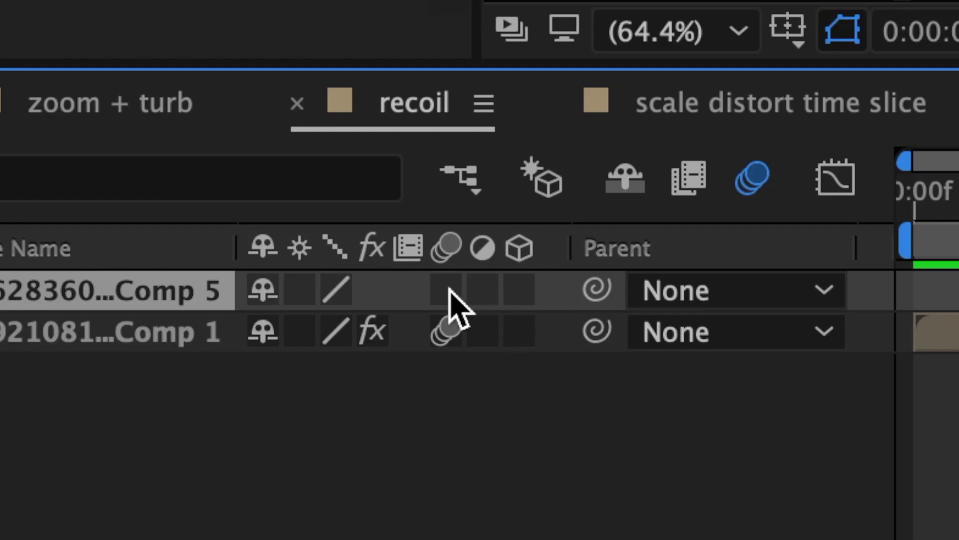
click(253, 425)
Add Motion Tile to the precomposed layer with output width and height of 250.
text(mot)
text(ion )
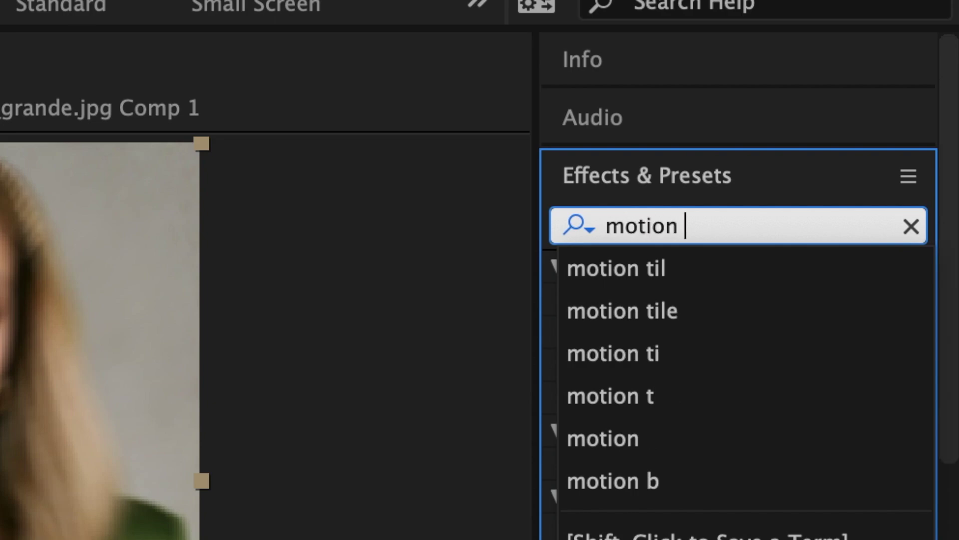
text(til)
drag(702, 301, 550, 430)
click(149, 110)
text(250)
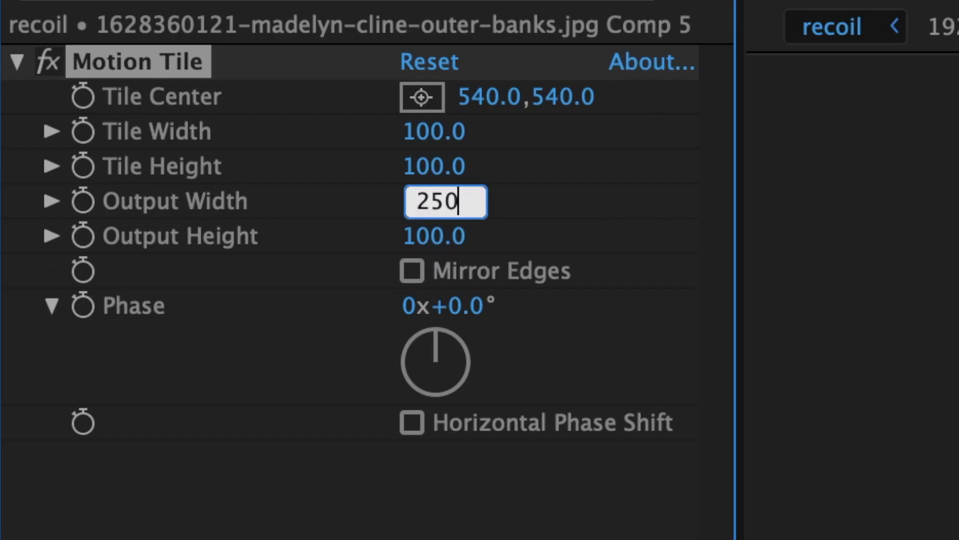
key(Return)
click(445, 238)
text(250)
key(Return)
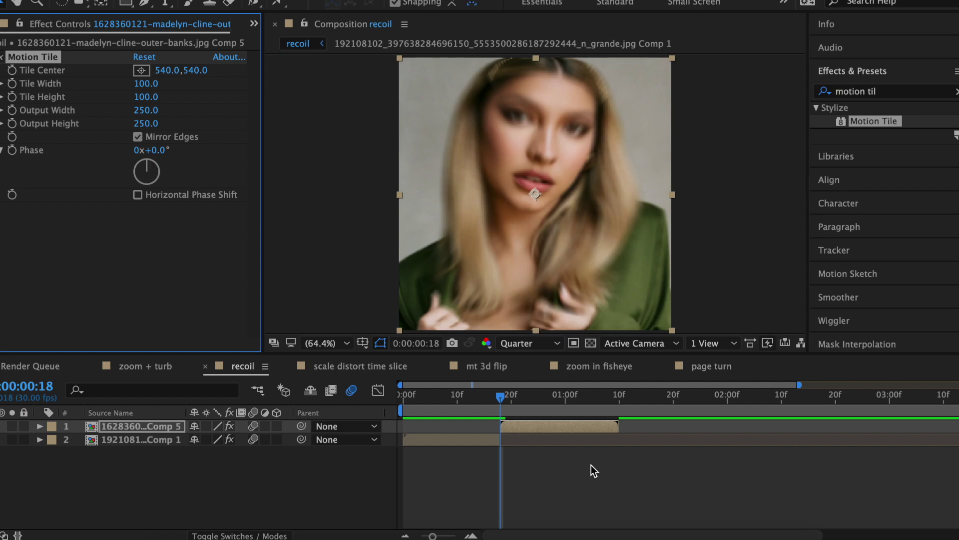
key(p)
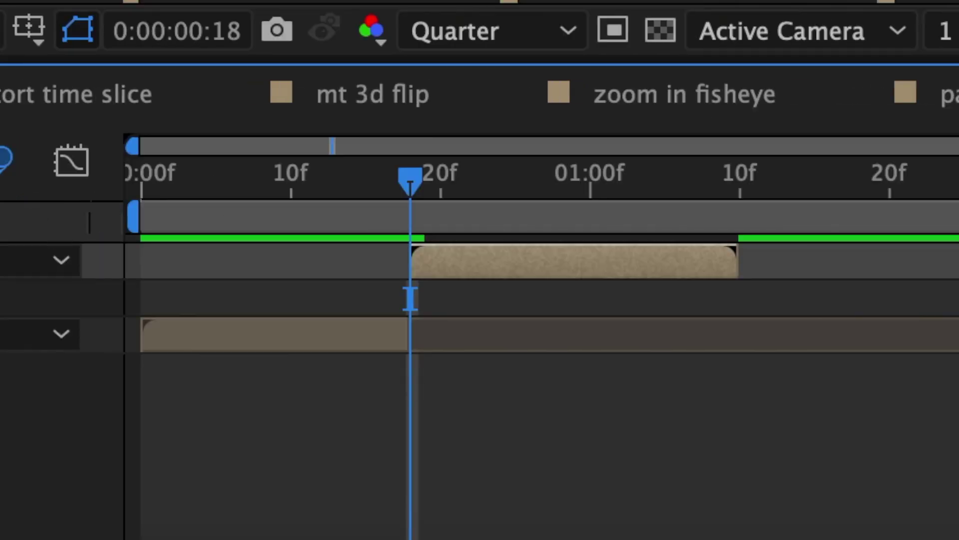
Keyframe Position from frame 18, dropping Y to about 660 at frame 20 and 485 by frame 23.
click(171, 300)
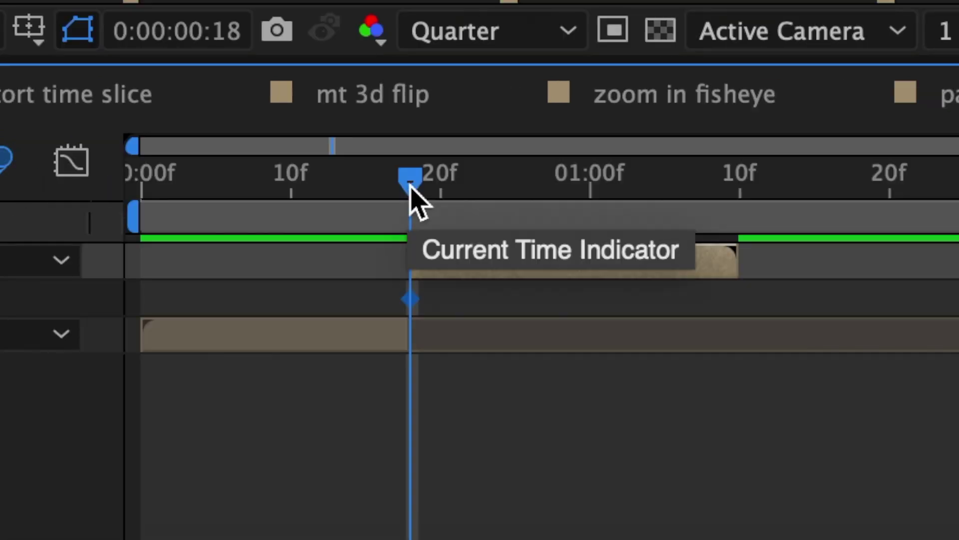
drag(410, 188, 441, 189)
drag(628, 298, 848, 295)
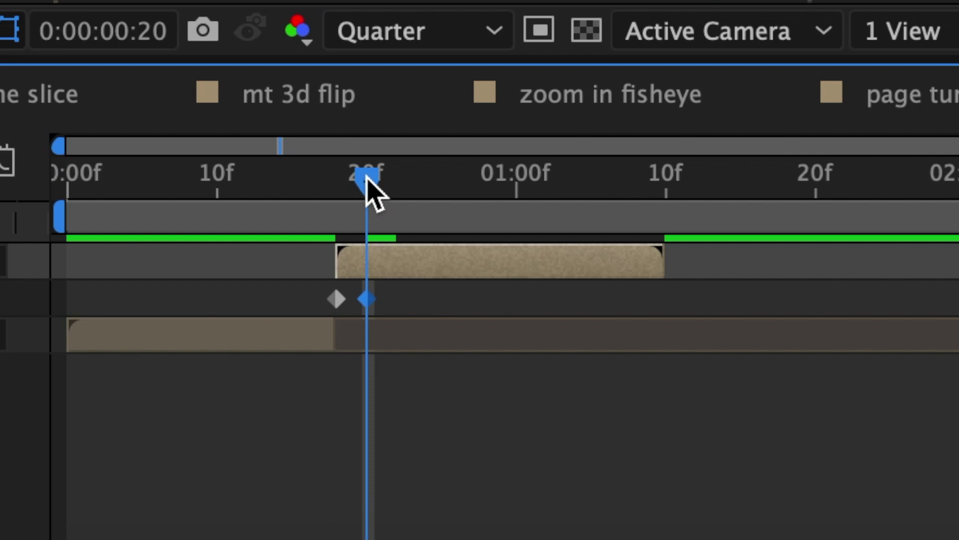
drag(366, 180, 458, 182)
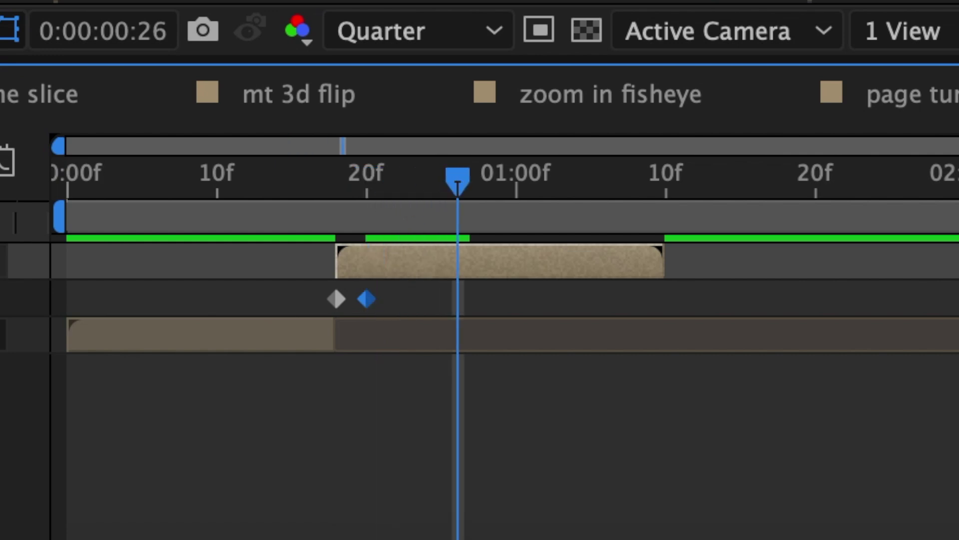
drag(594, 300, 310, 320)
drag(579, 301, 433, 305)
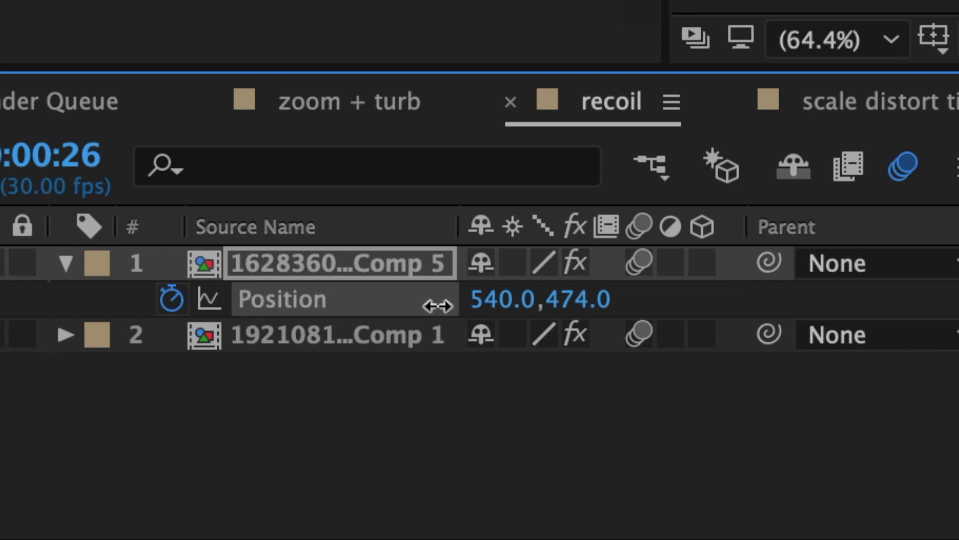
drag(439, 305, 657, 325)
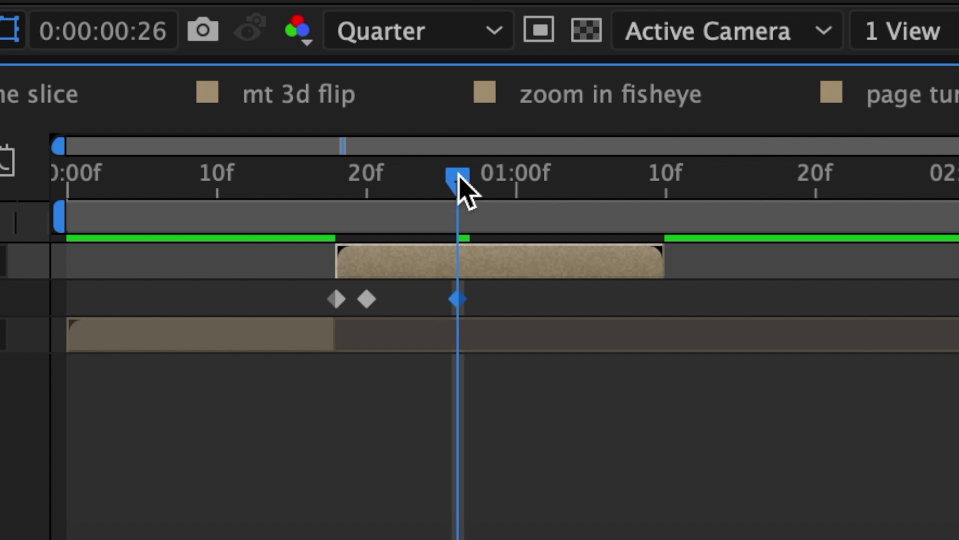
Add Position Y keyframes of about 515, then 540 near 1:06.
drag(456, 171, 547, 183)
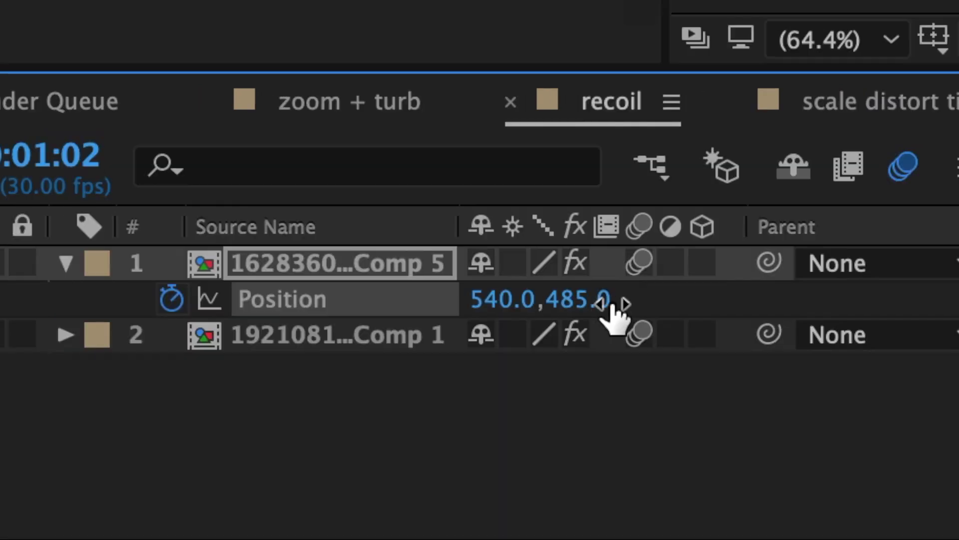
drag(614, 306, 809, 300)
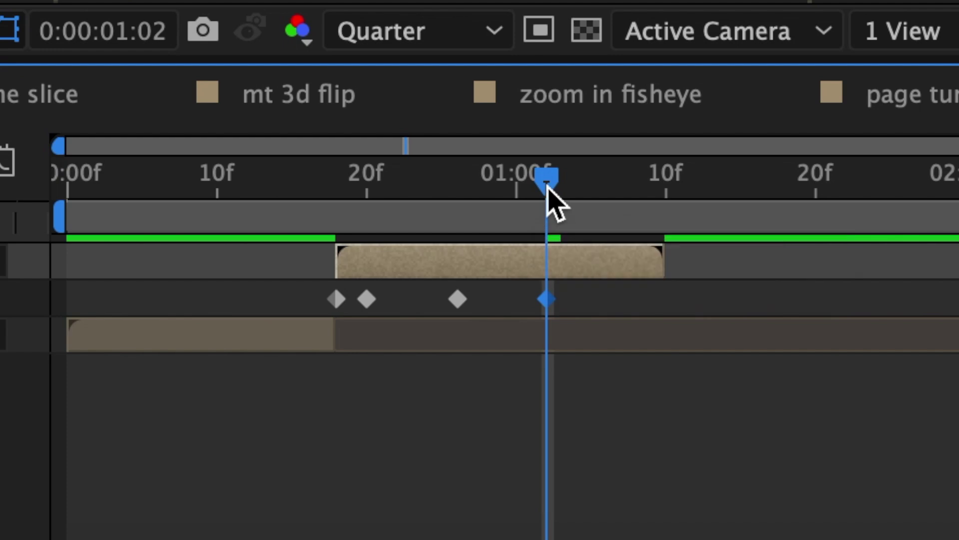
drag(546, 184, 655, 190)
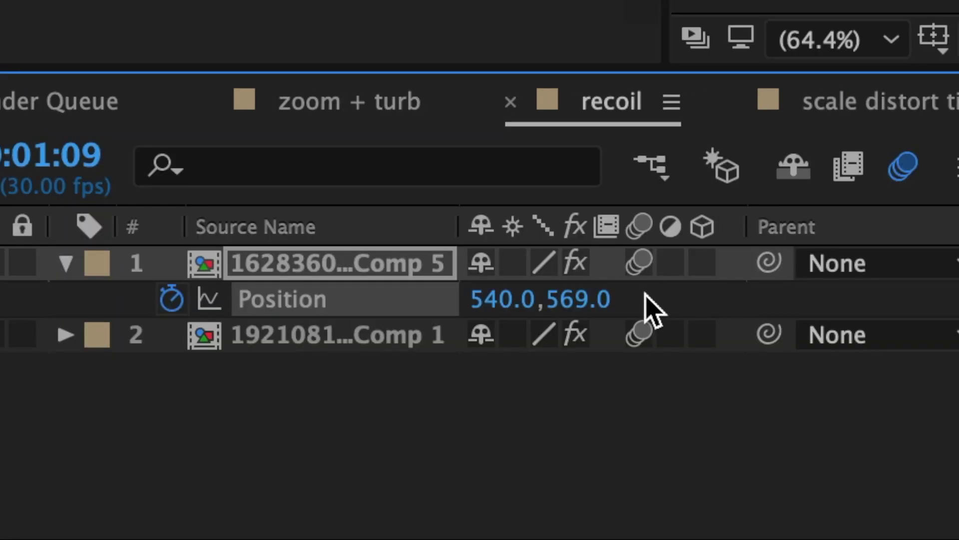
click(552, 300)
text(5)
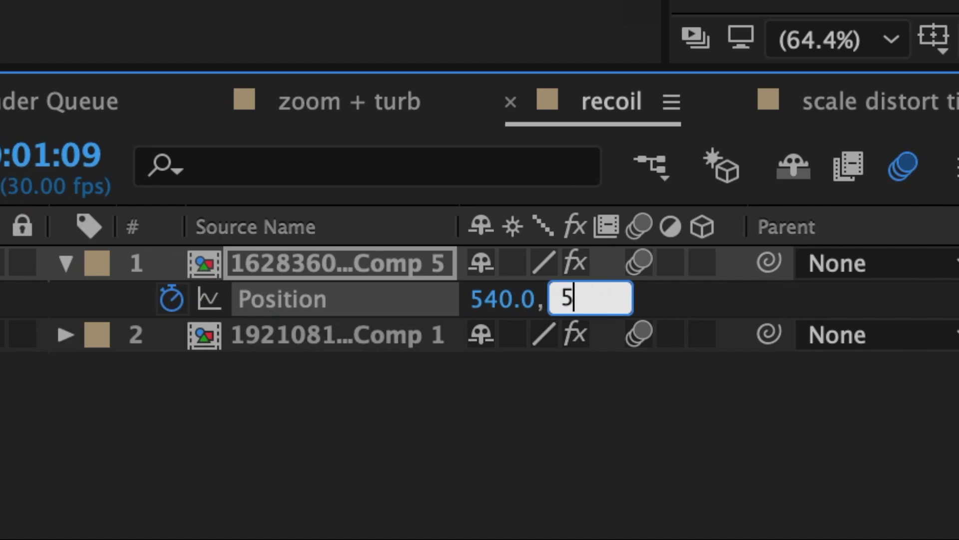
text(40)
key(Return)
Apply Easy Ease to all the Position keyframes.
click(170, 300)
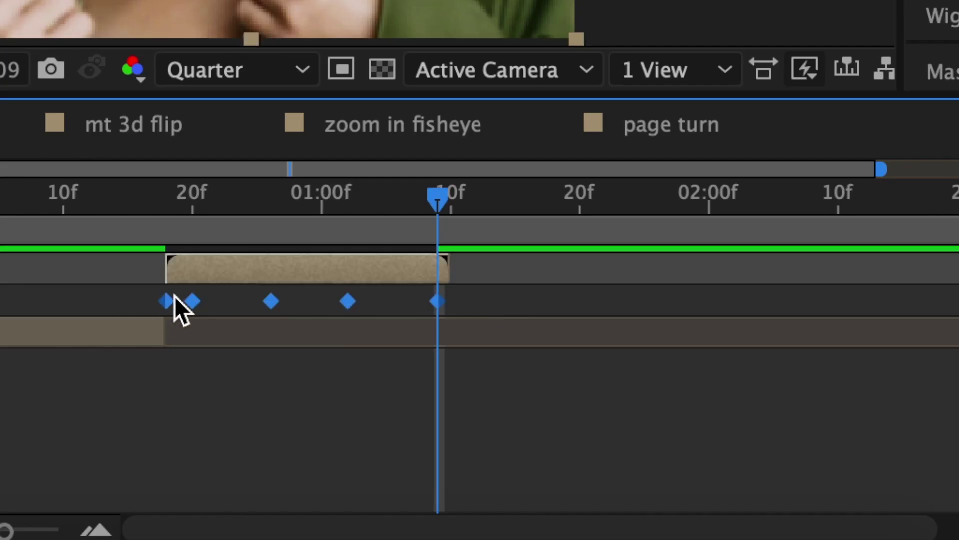
right_click(173, 299)
mouse_move(336, 517)
click(707, 300)
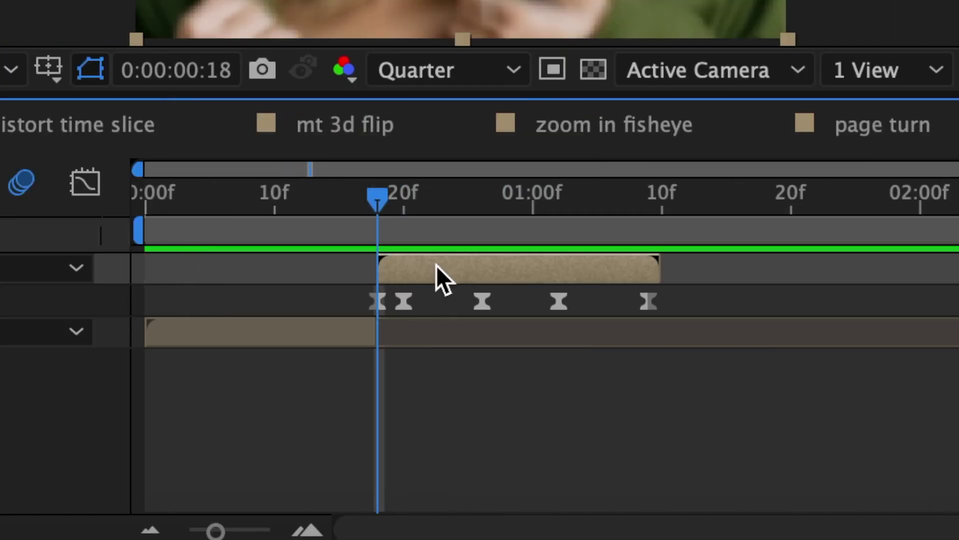
key(r)
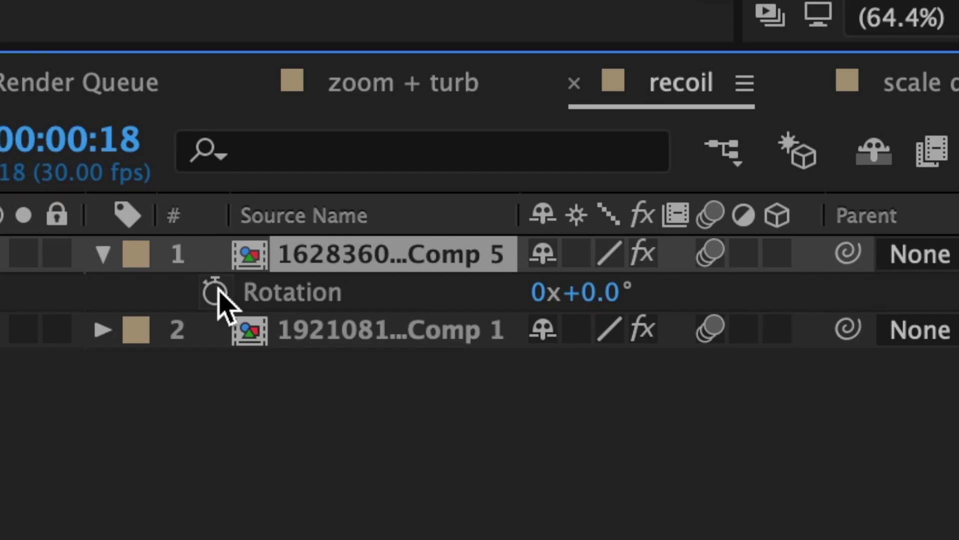
Keyframe Rotation at 0° on frame 18 and 5° a few frames later.
click(215, 292)
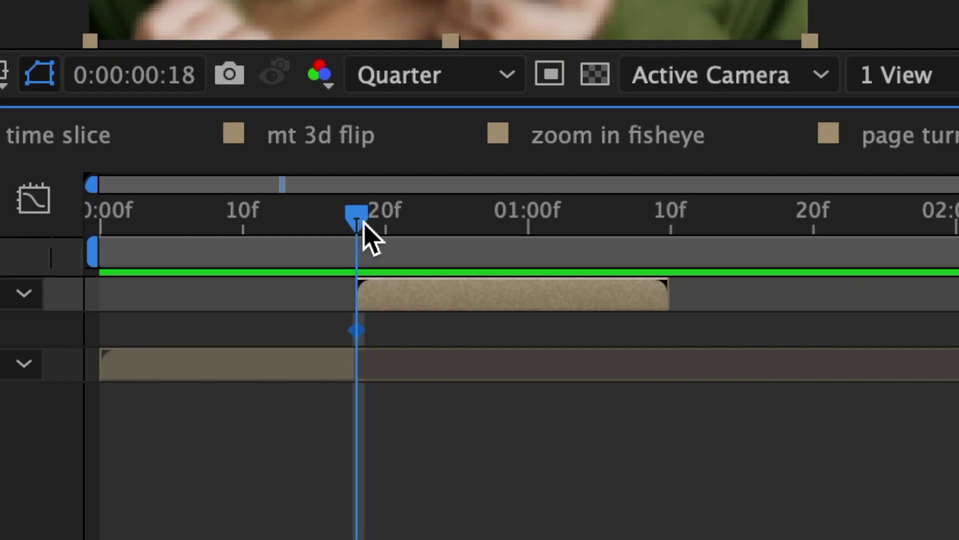
drag(364, 236, 437, 242)
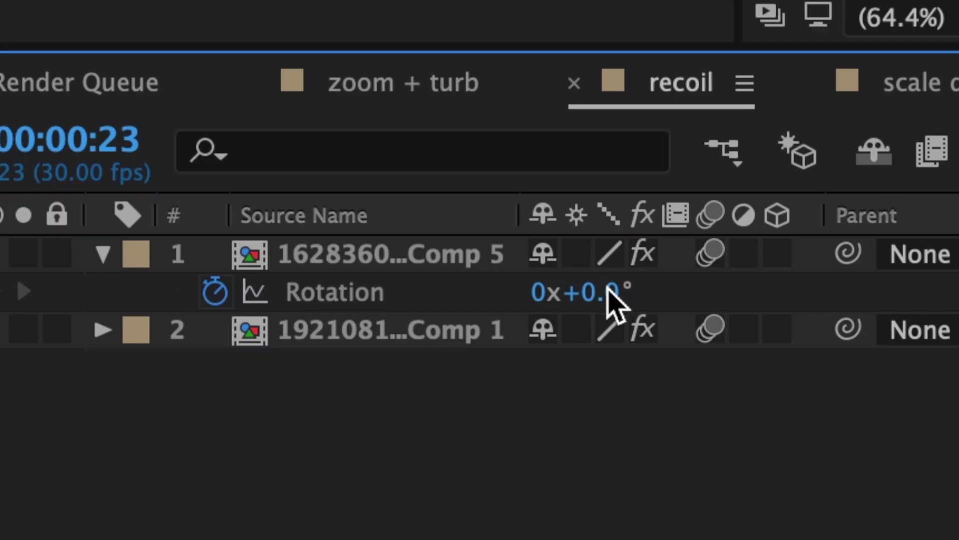
click(612, 292)
text(5)
key(Return)
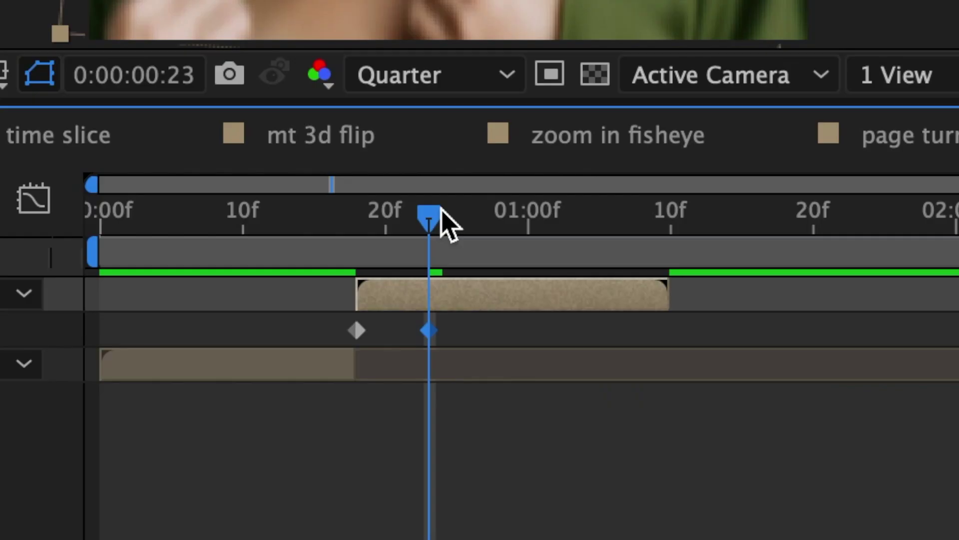
Add Rotation keyframes of -2°, then 0° at about one second.
drag(439, 208, 507, 230)
click(612, 291)
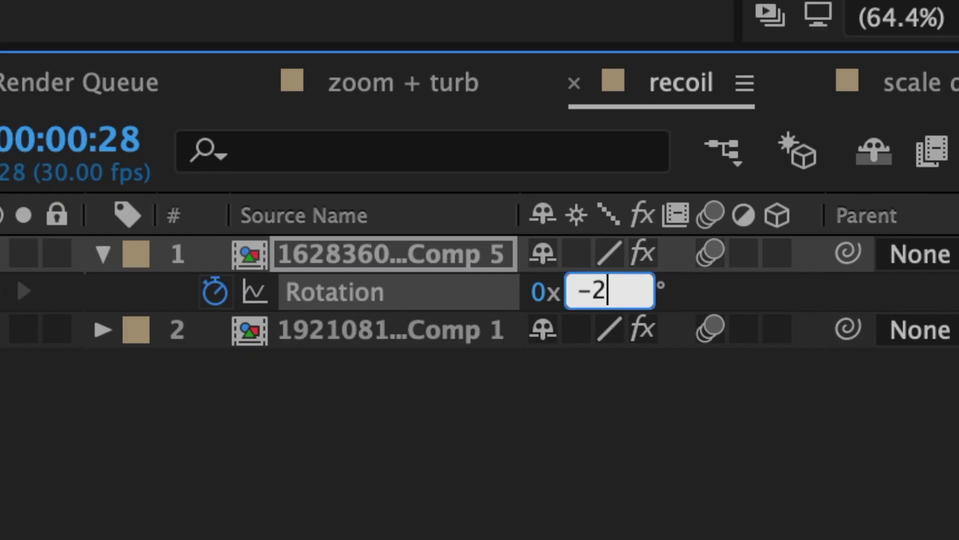
text(-2)
key(Return)
drag(501, 205, 573, 212)
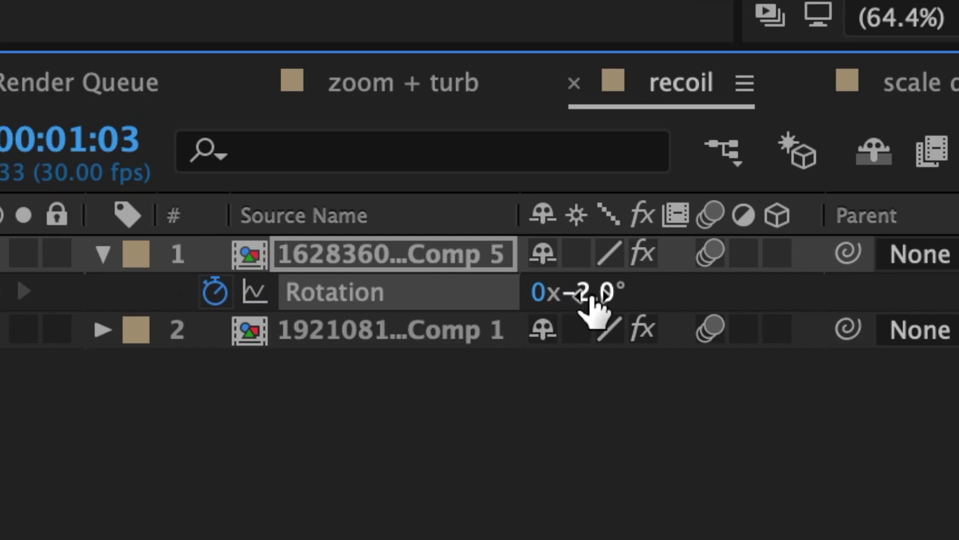
click(593, 294)
text(0)
key(Return)
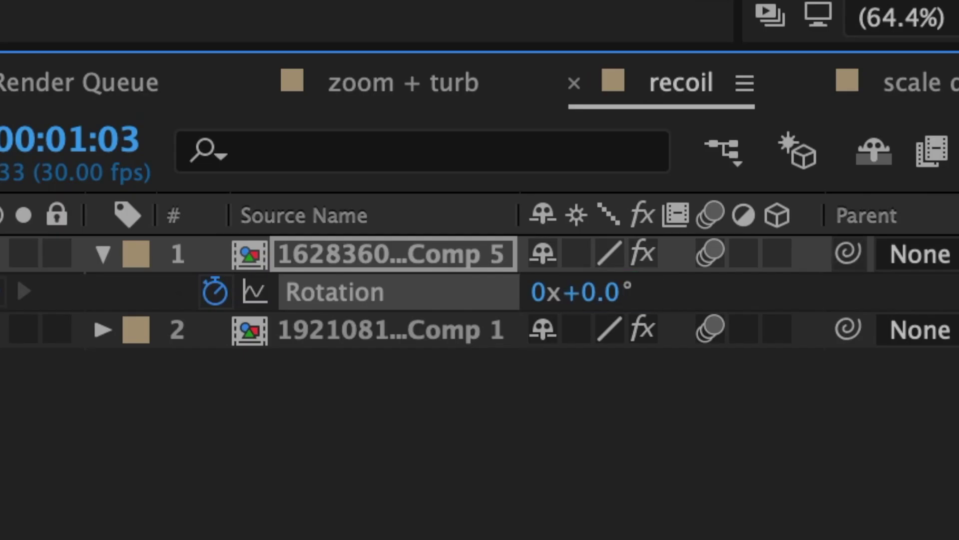
Easy Ease the Rotation keyframes and spread the last two further apart in time.
right_click(142, 309)
mouse_move(224, 504)
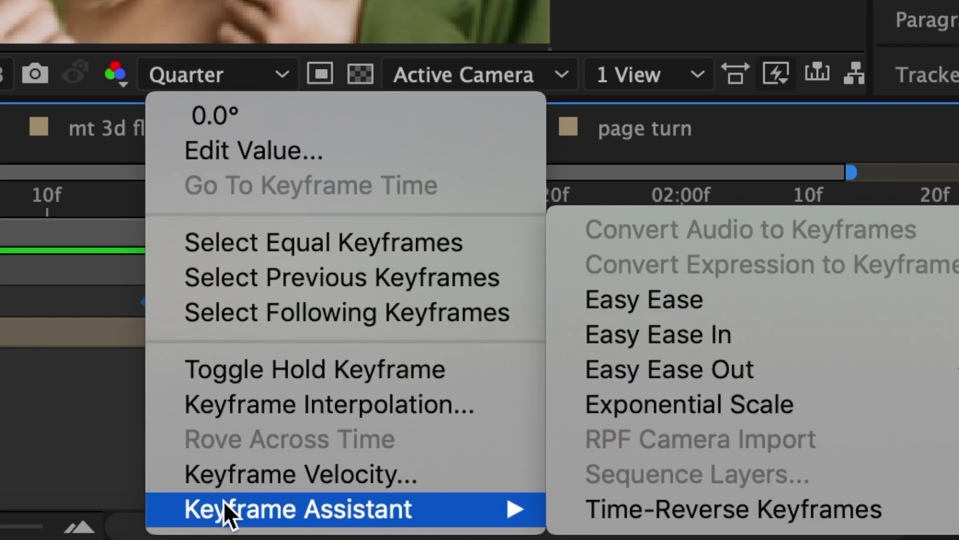
click(675, 292)
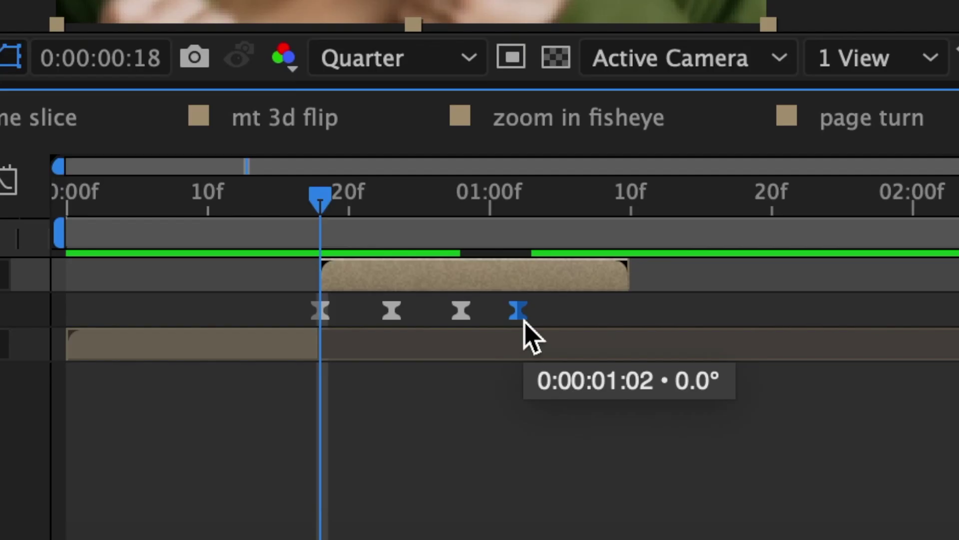
drag(525, 321, 599, 328)
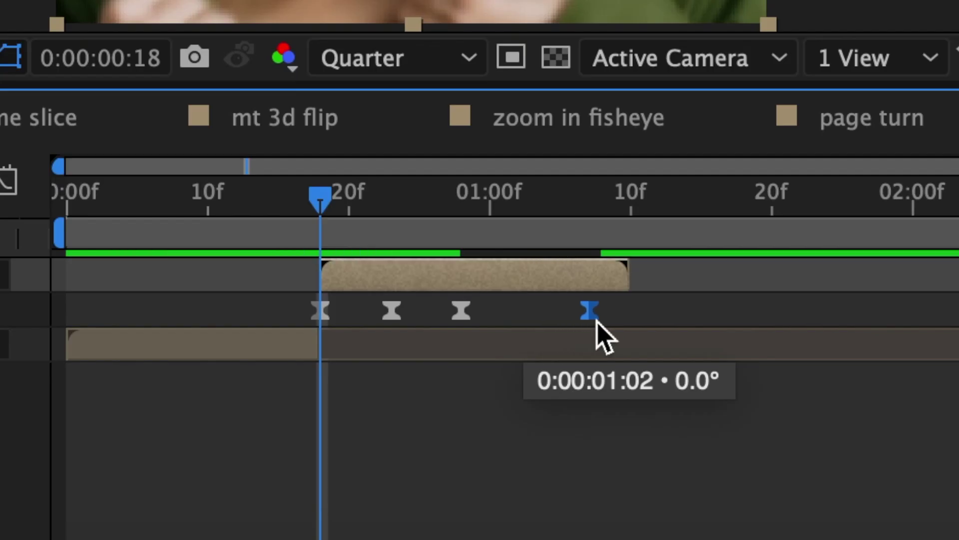
click(459, 321)
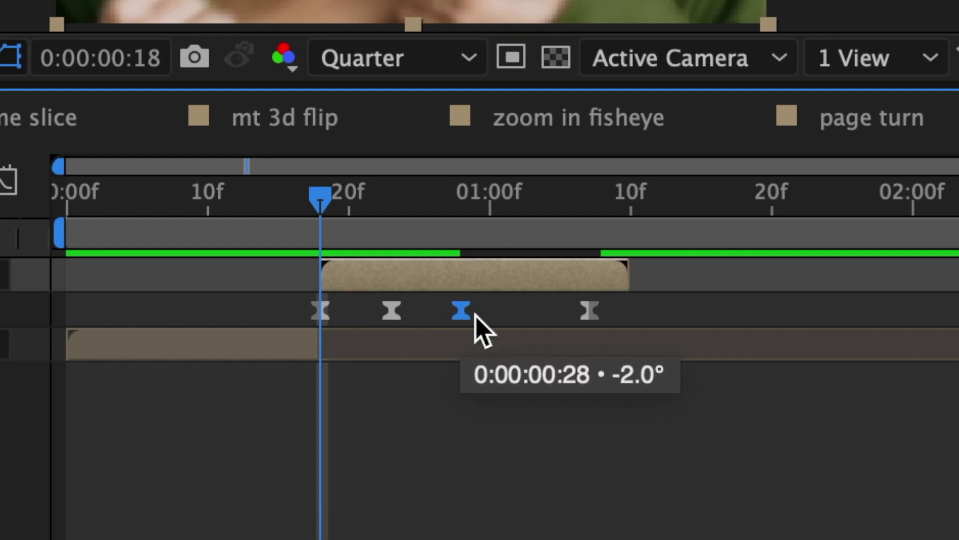
drag(459, 321, 438, 320)
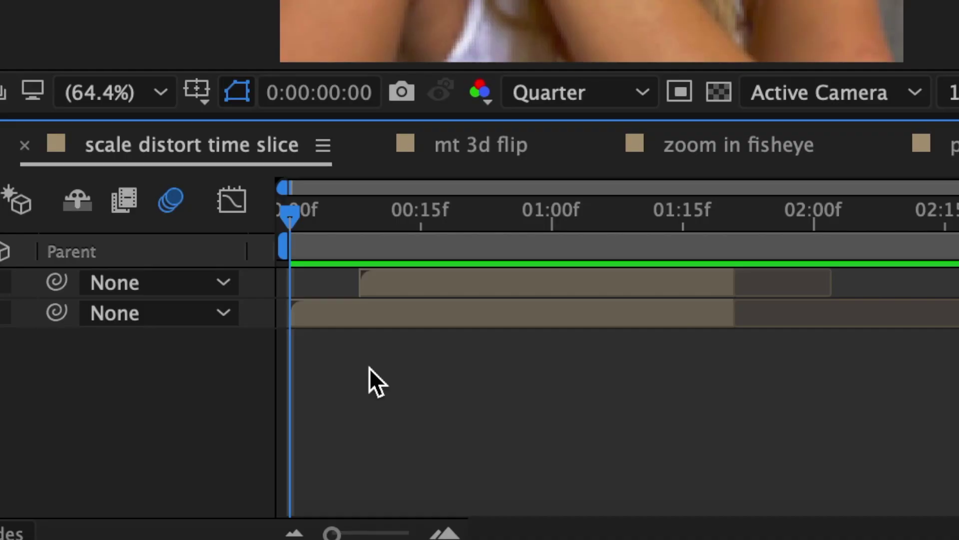
Select the top photo layer, reveal its Scale, and unlink width from height.
click(306, 210)
drag(328, 205, 482, 229)
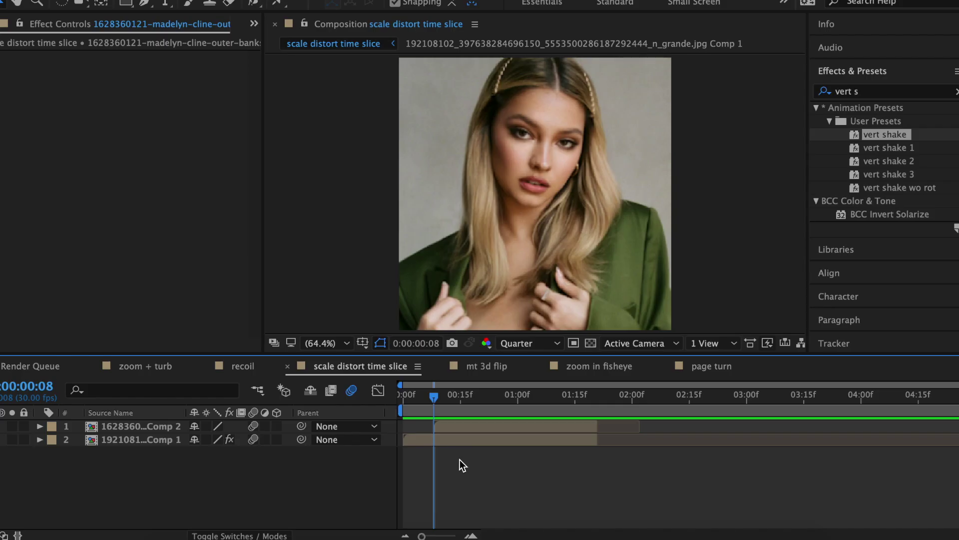
click(456, 432)
key(s)
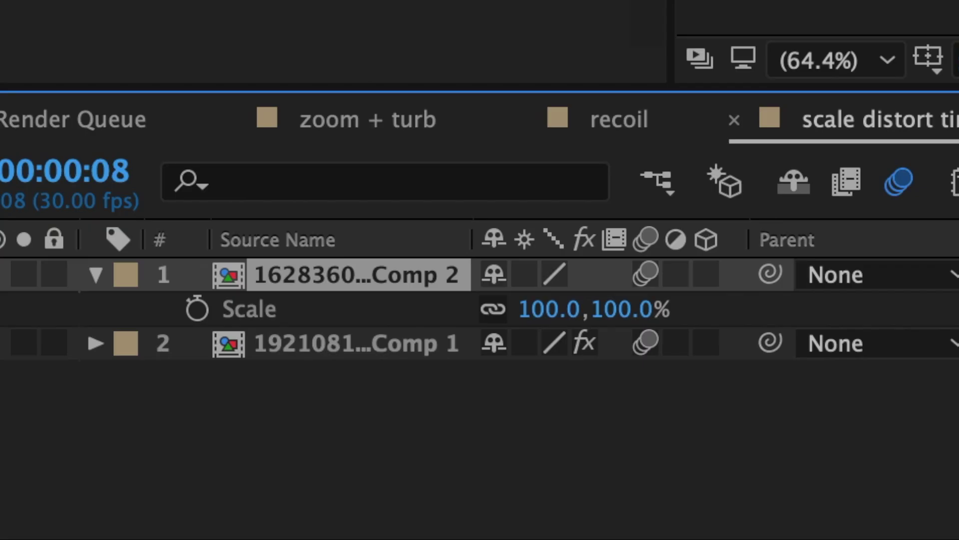
click(494, 309)
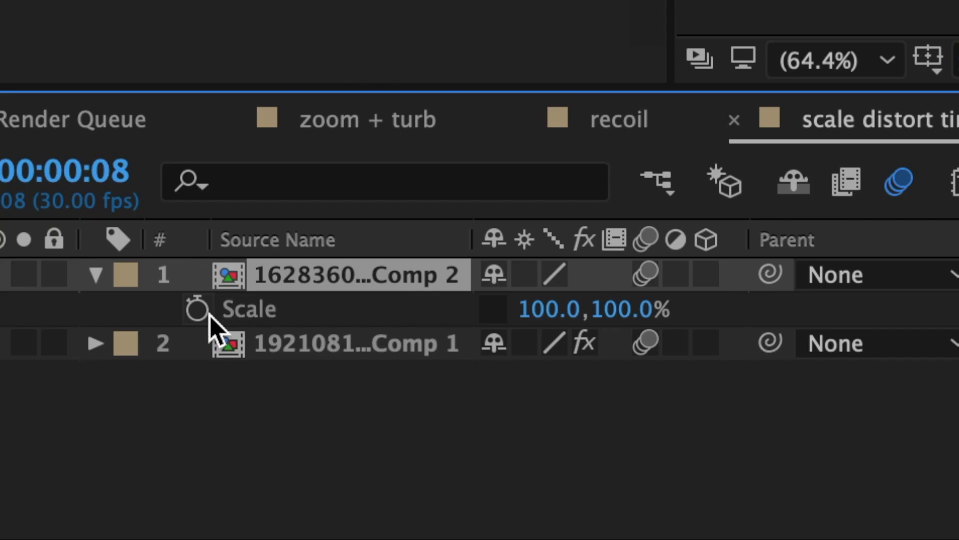
Keyframe Scale width at 0% on frame 8, then 50% at frame 19.
click(198, 309)
click(559, 313)
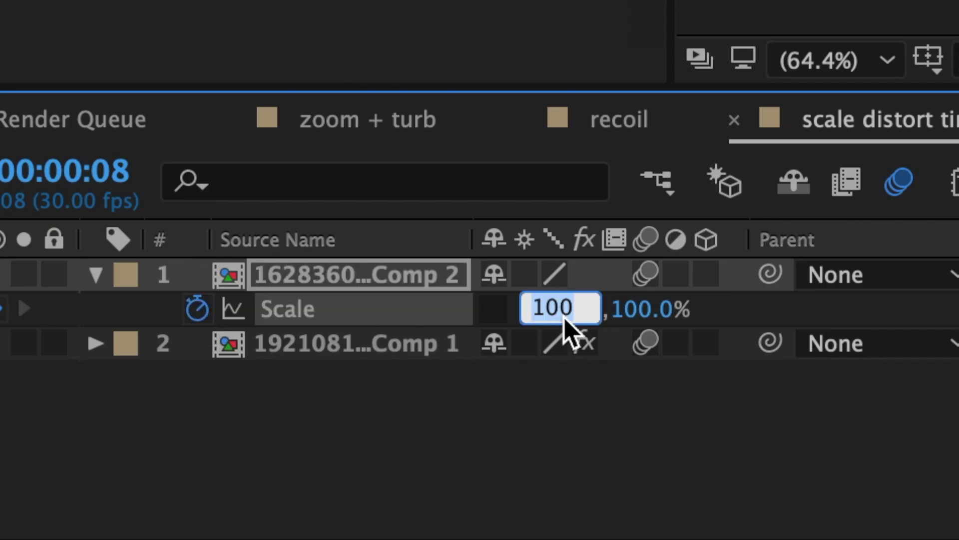
text(0)
key(Return)
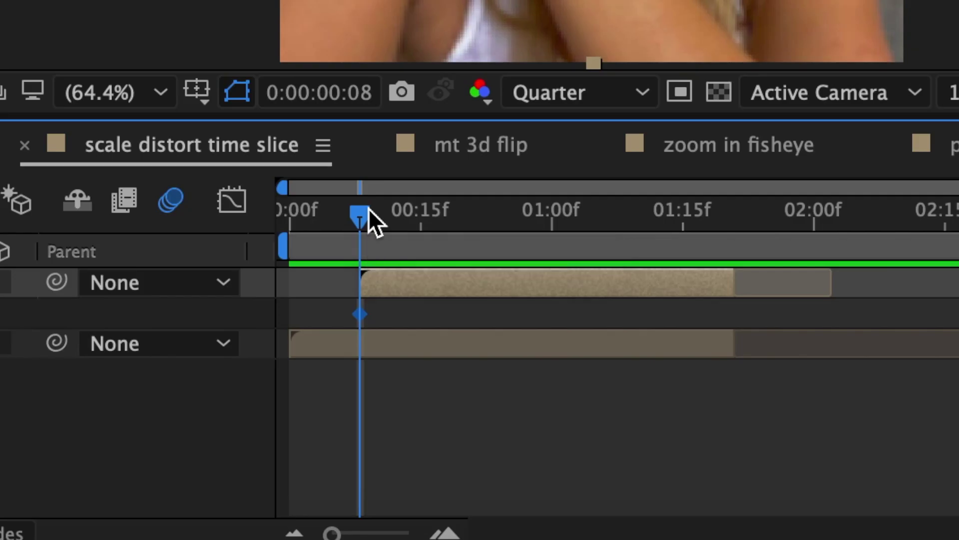
drag(370, 221, 469, 220)
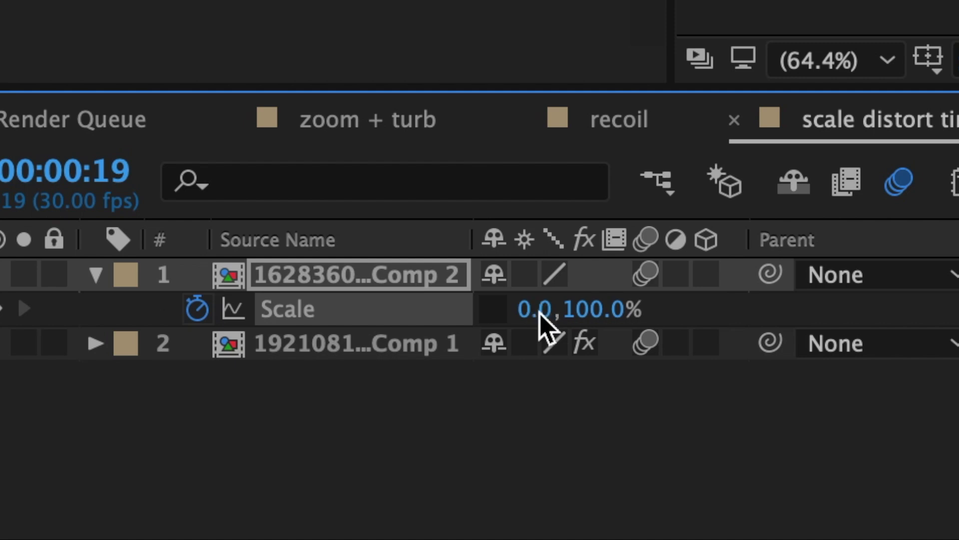
click(541, 314)
text(50)
key(Return)
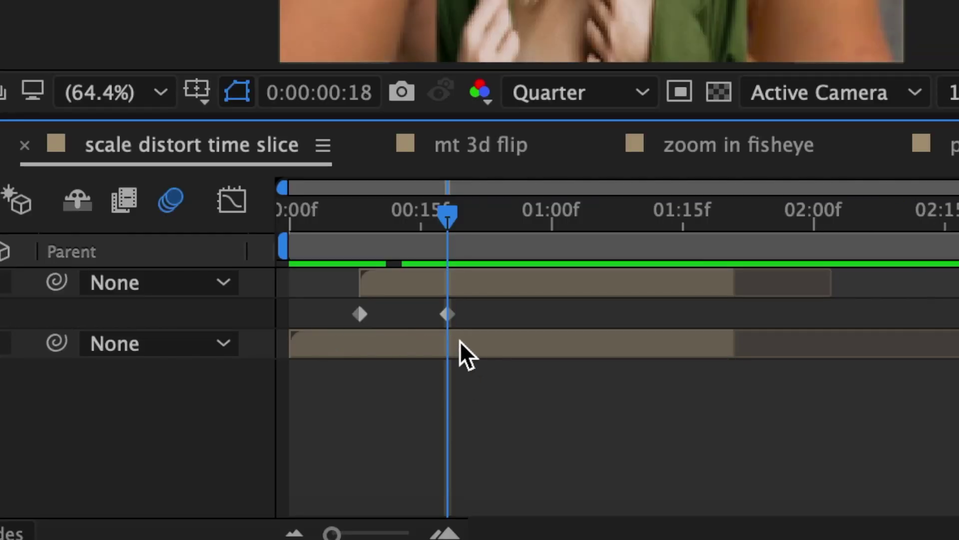
Add Scale width keyframes of 125% at frame 21 and 80% at frame 24.
click(450, 314)
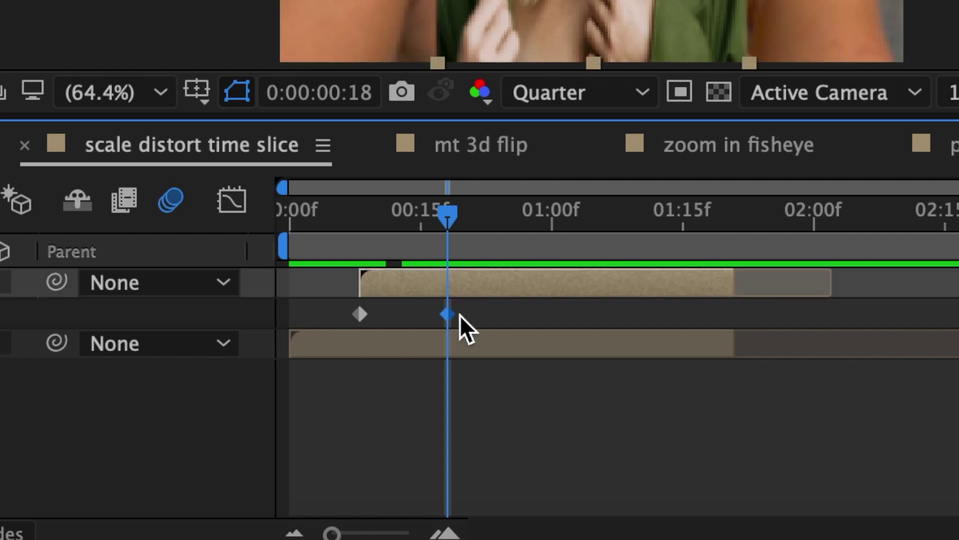
drag(448, 210, 474, 210)
click(551, 324)
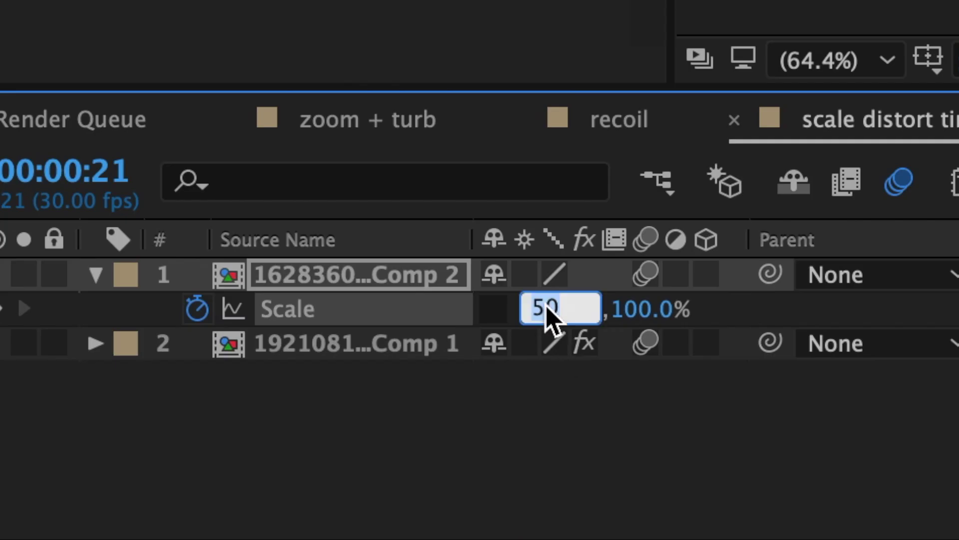
text(125)
key(Return)
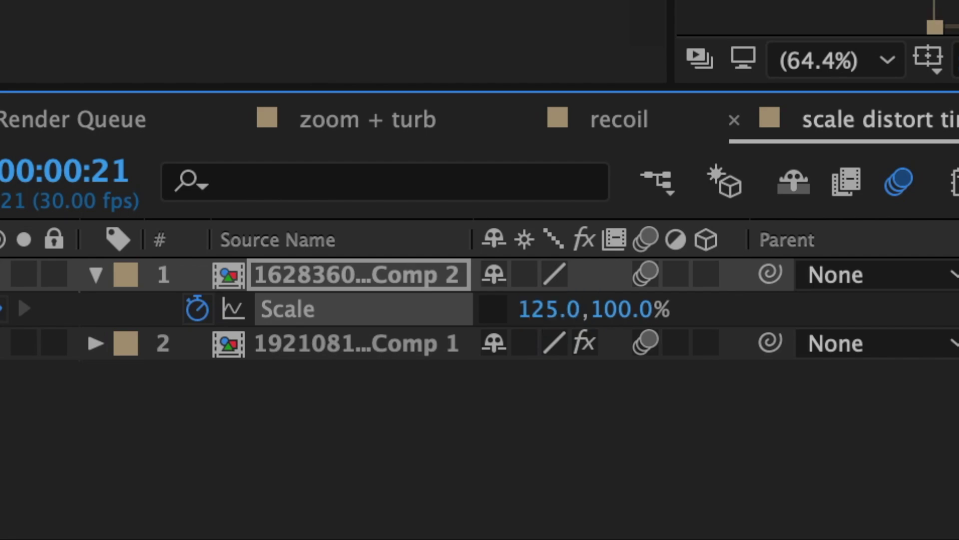
drag(472, 221, 571, 217)
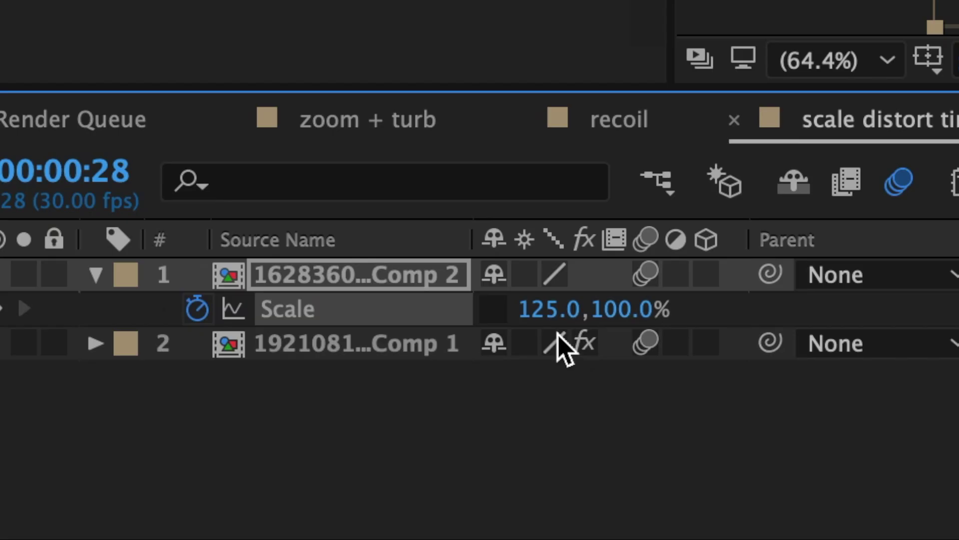
click(550, 310)
text(80)
key(Return)
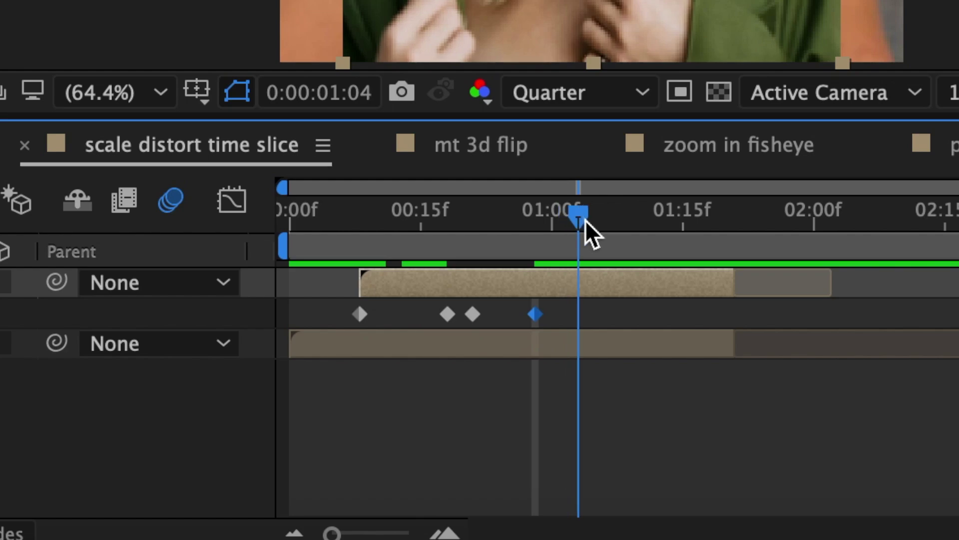
Finish with Scale width keyframes of 110% at 01:05 and 100% at 01:12.
drag(586, 221, 594, 221)
click(545, 309)
text(110)
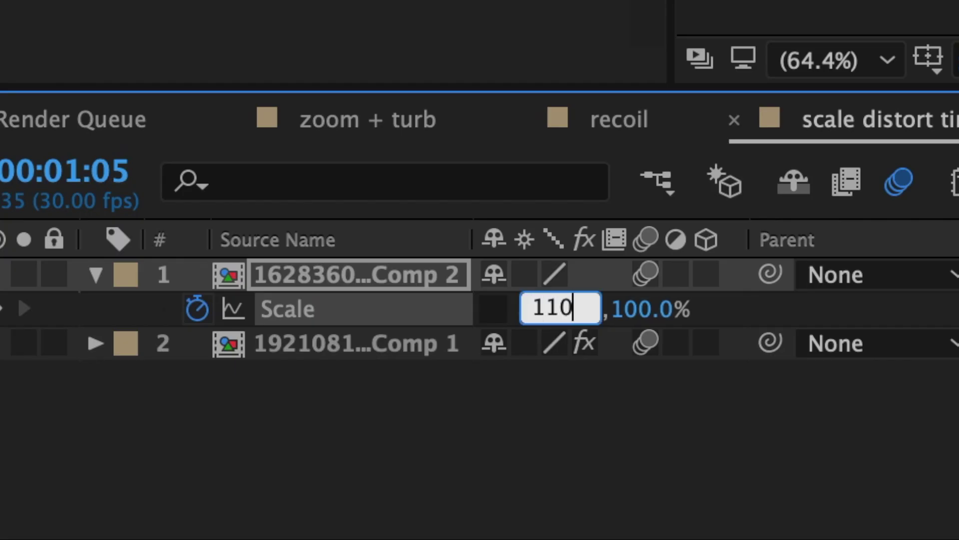
key(Return)
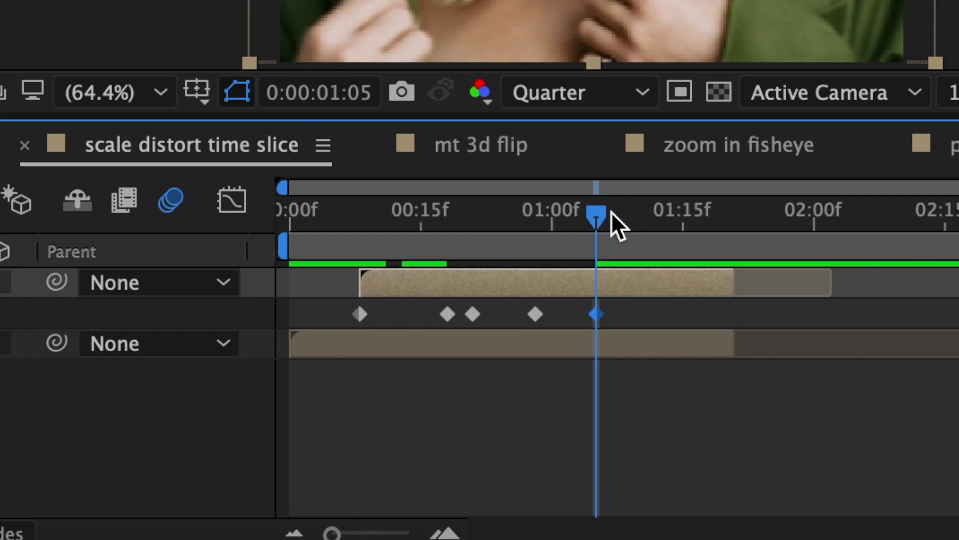
drag(612, 212, 670, 229)
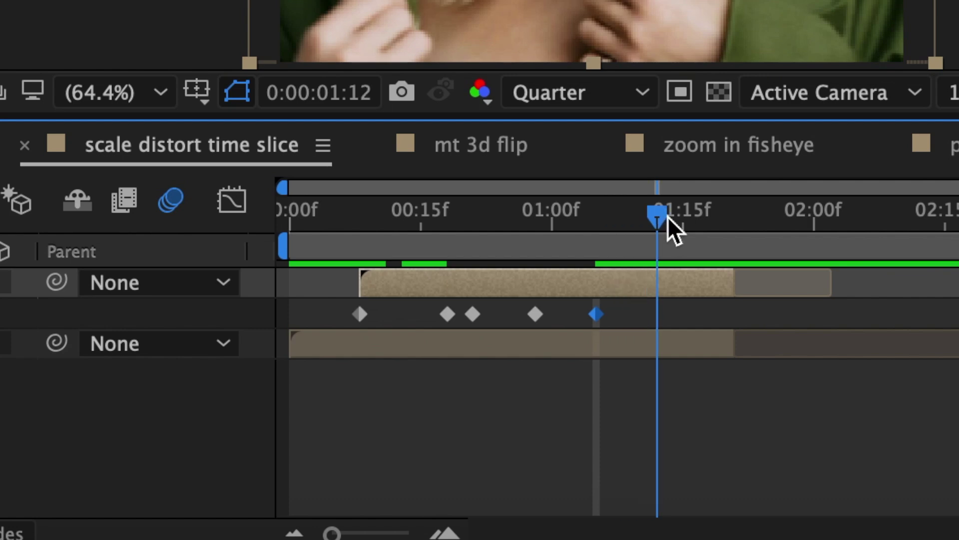
click(552, 308)
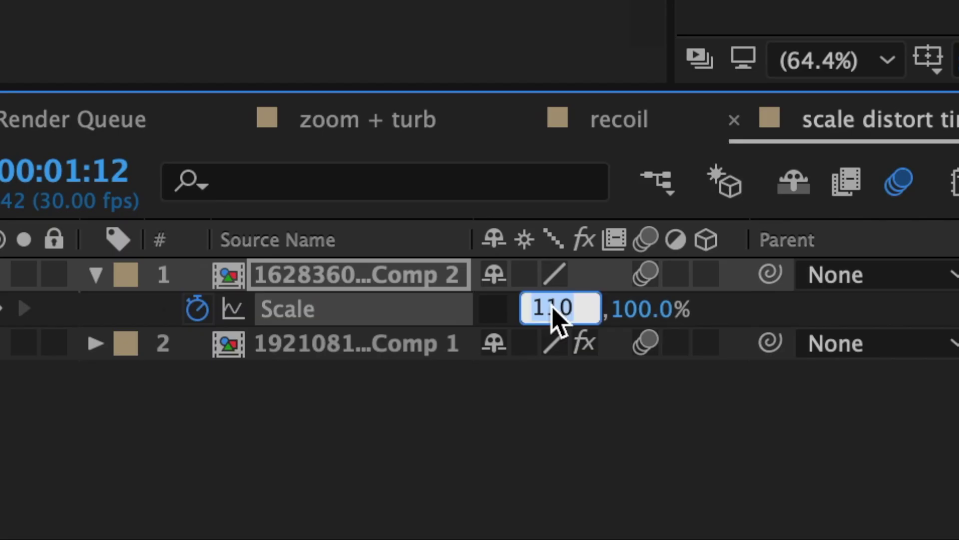
text(100)
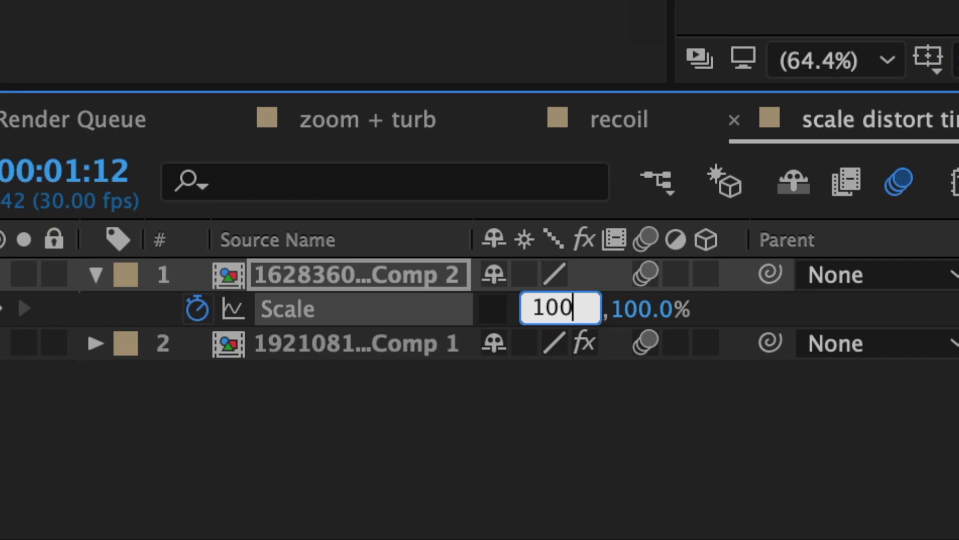
key(Return)
Apply Easy Ease to all the Scale keyframes.
right_click(119, 315)
mouse_move(268, 516)
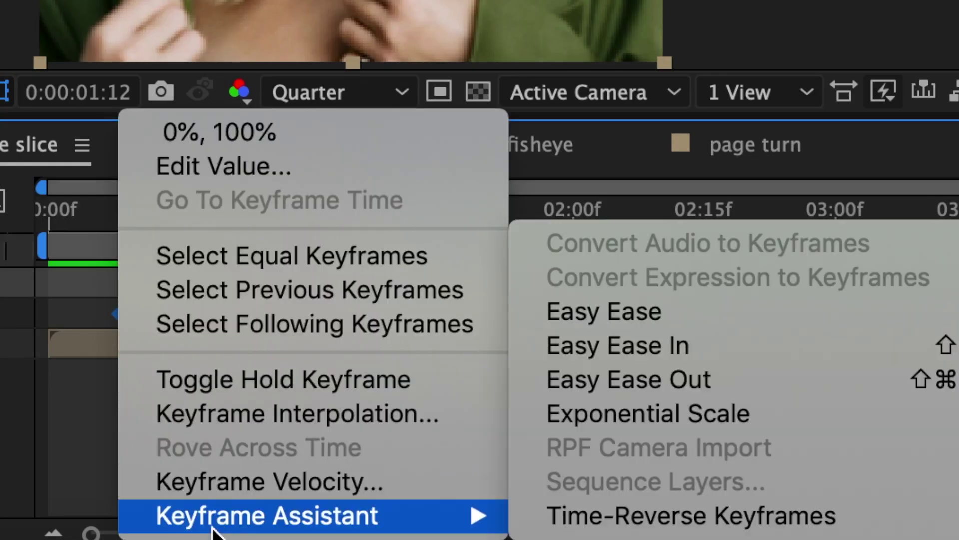
click(779, 306)
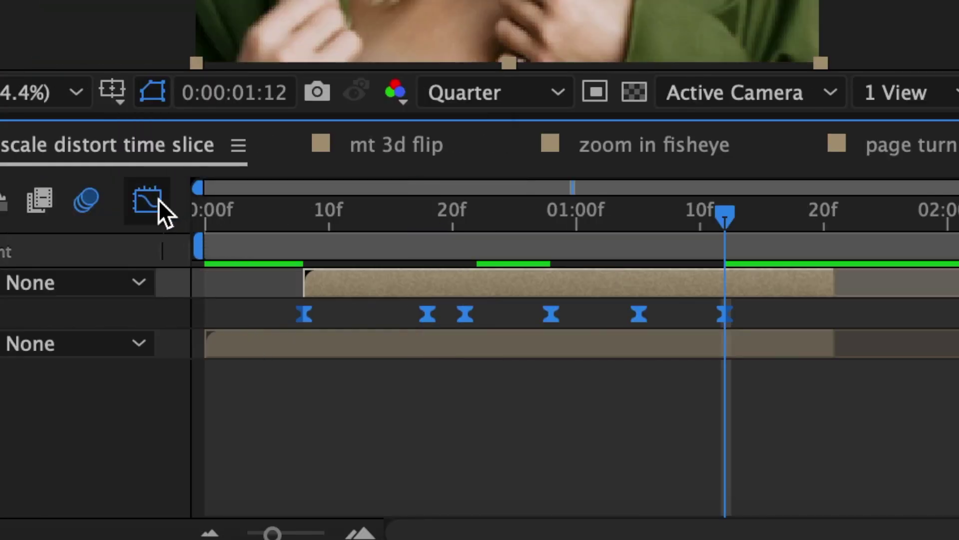
In the Graph Editor, drag the influence handles so speed spikes sharply near frame 18.
click(158, 197)
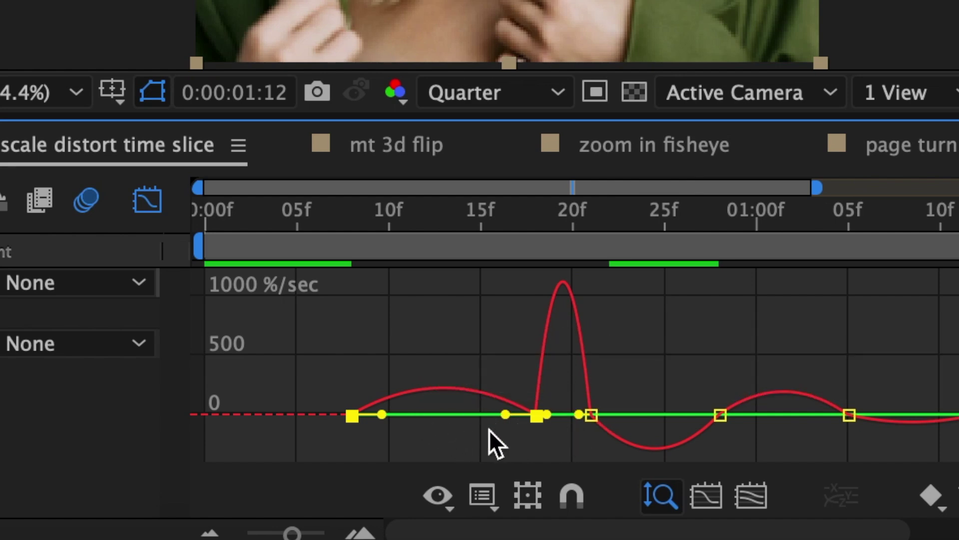
drag(505, 415, 533, 414)
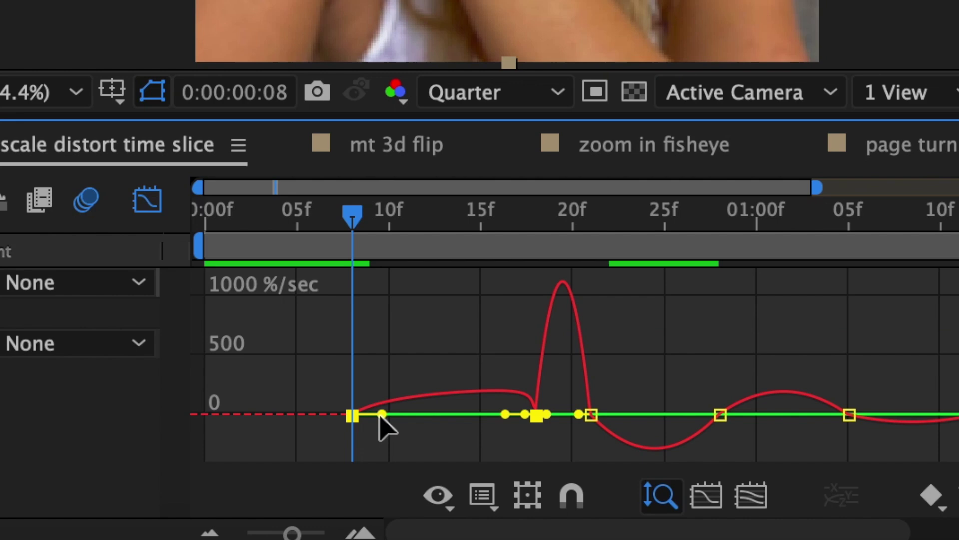
drag(381, 414, 433, 414)
click(481, 410)
click(590, 432)
mouse_move(561, 429)
mouse_down()
mouse_move(540, 432)
mouse_move(568, 413)
mouse_move(559, 413)
mouse_up()
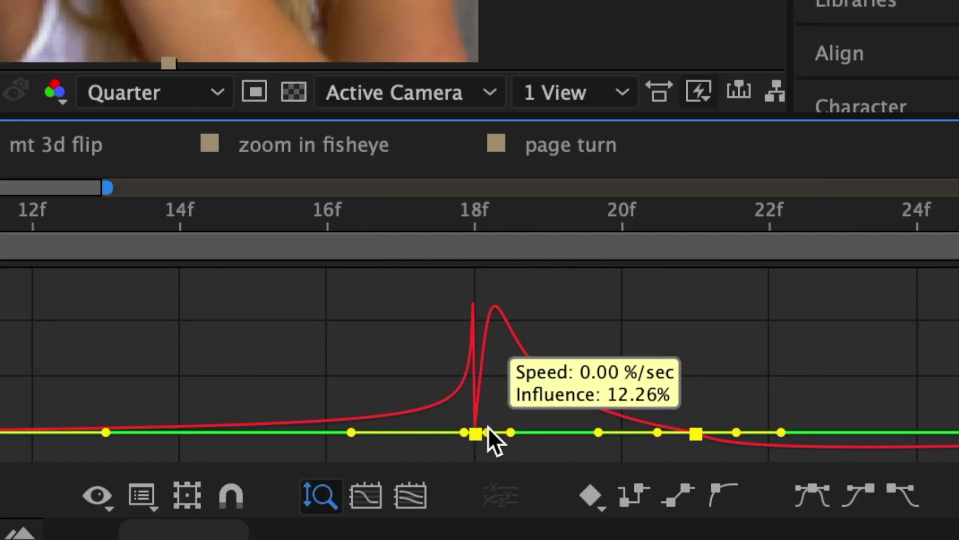
drag(488, 427, 453, 437)
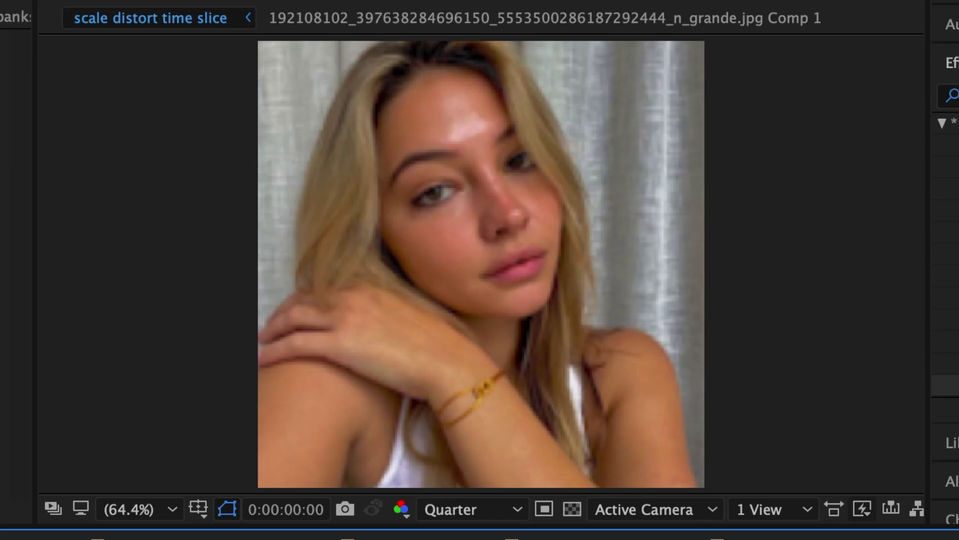
Preview the scale animation, then pre-compose the top photo layer.
key(space)
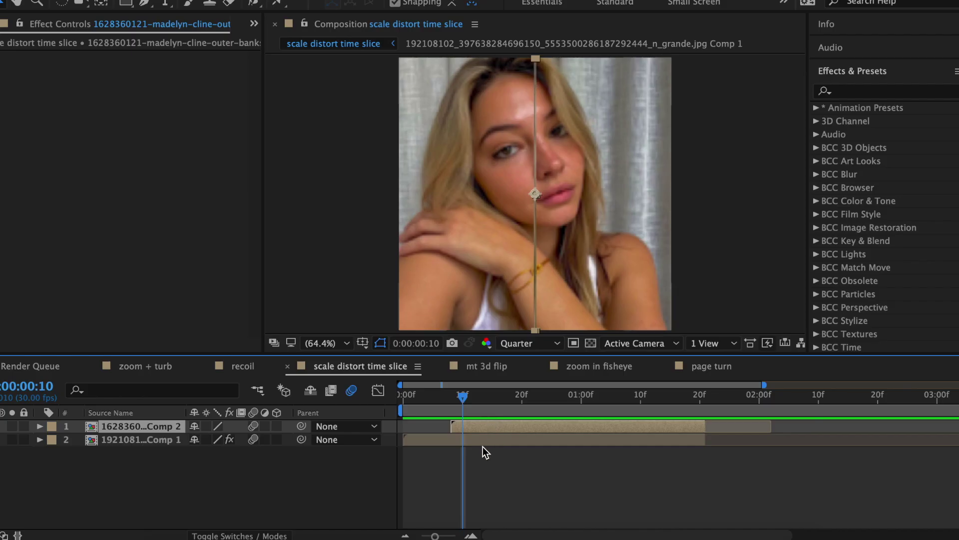
right_click(466, 429)
click(519, 409)
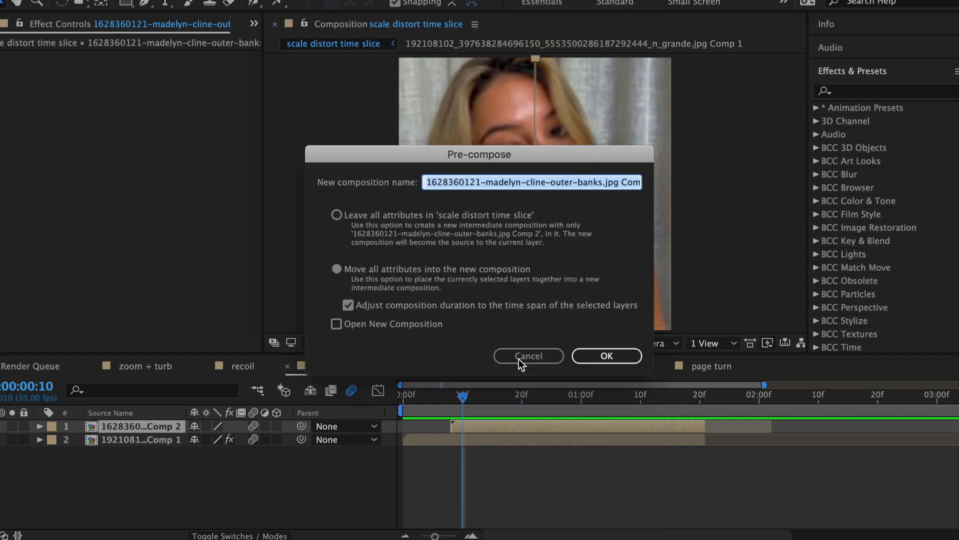
click(606, 355)
Find S_TimeSlice in Effects & Presets and apply it to the pre-composed layer.
click(884, 92)
text(tim)
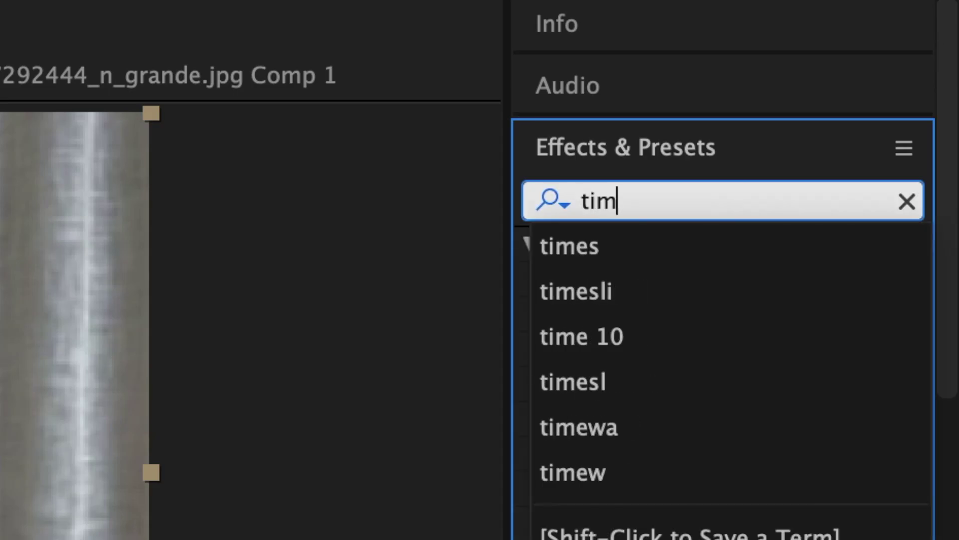
text(esli)
drag(735, 253, 513, 539)
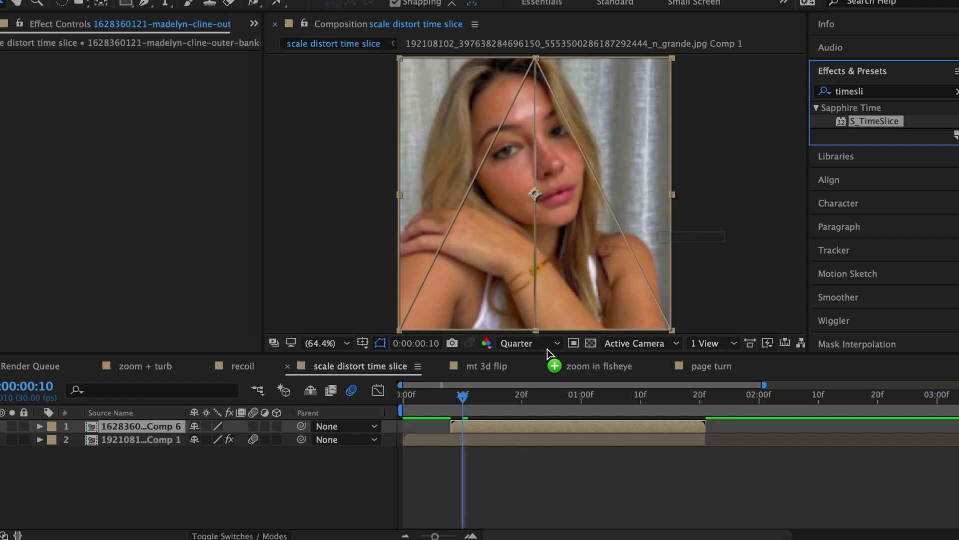
drag(547, 349, 463, 428)
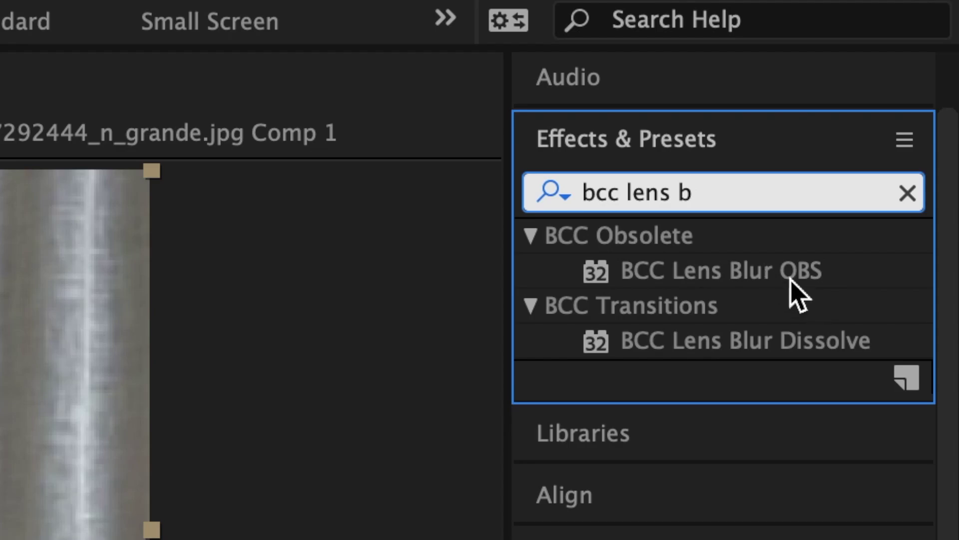
Apply BCC Lens Blur OBS to the lower photo and keyframe Iris Scale from 0 to 10.
drag(915, 97, 443, 437)
key(Page_Down)
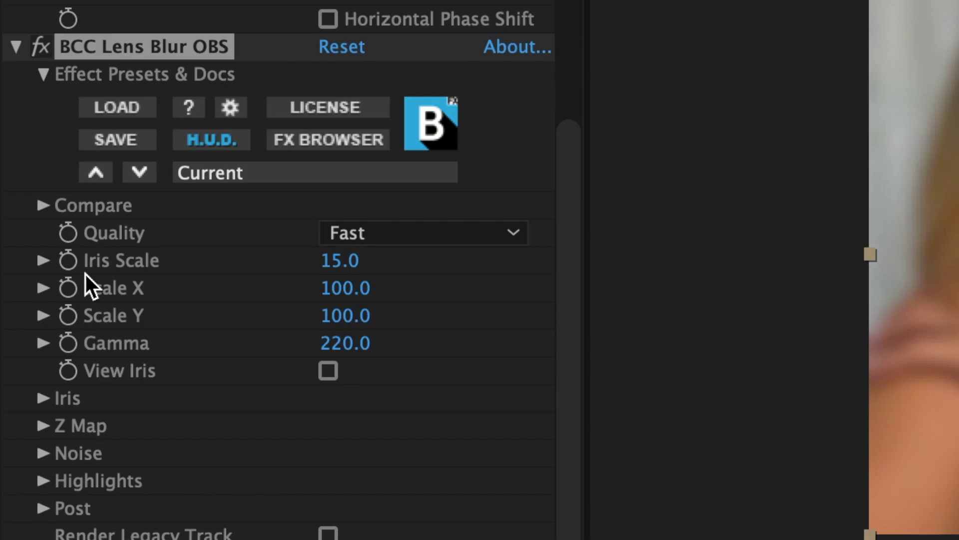
click(68, 261)
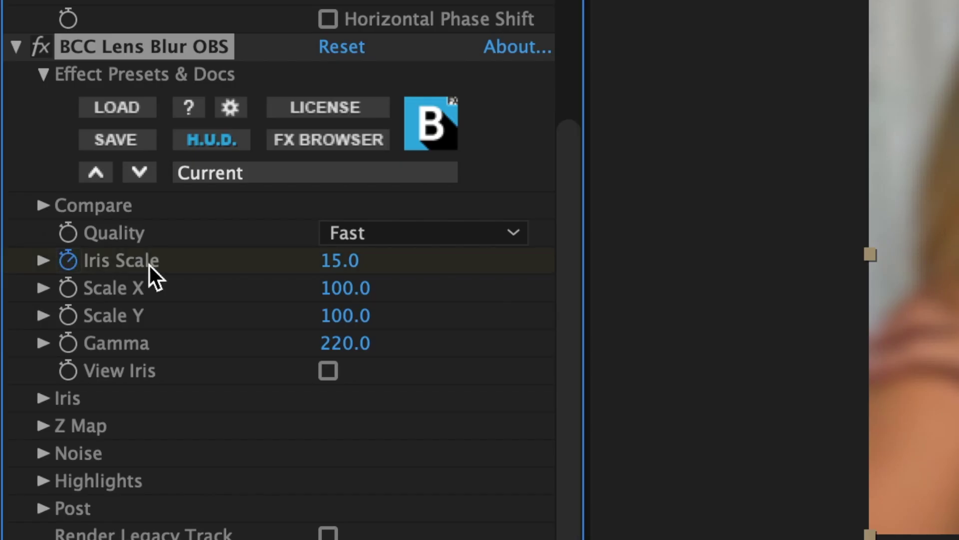
click(343, 266)
text(0)
key(Return)
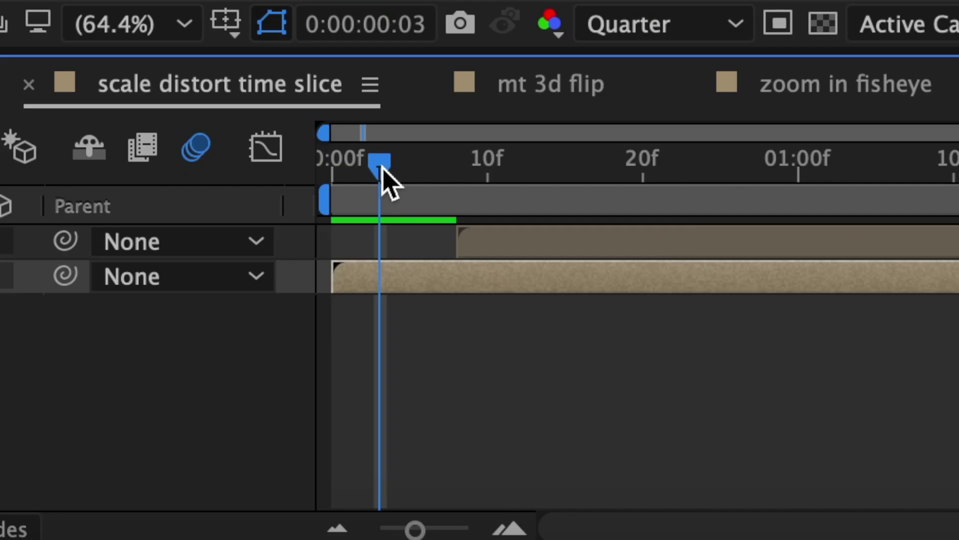
drag(382, 169, 568, 195)
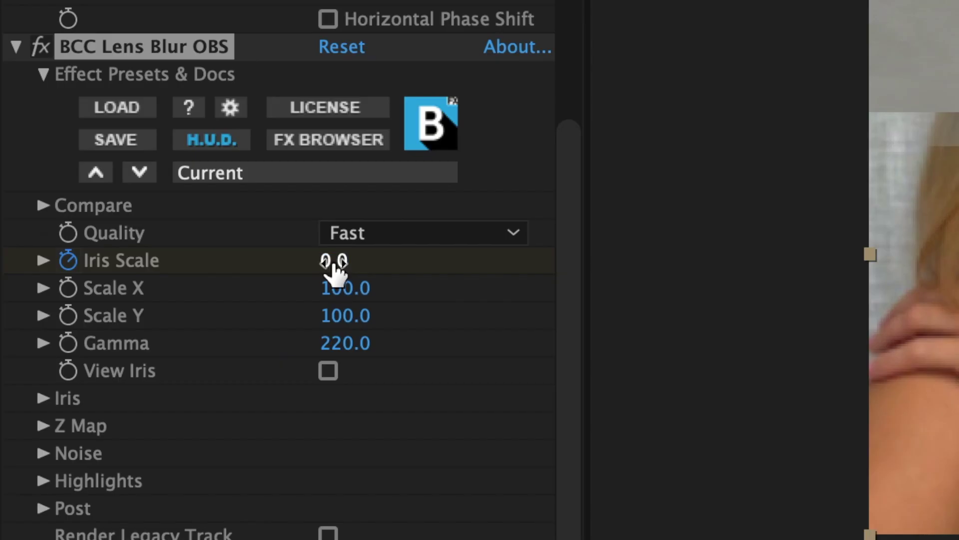
click(333, 263)
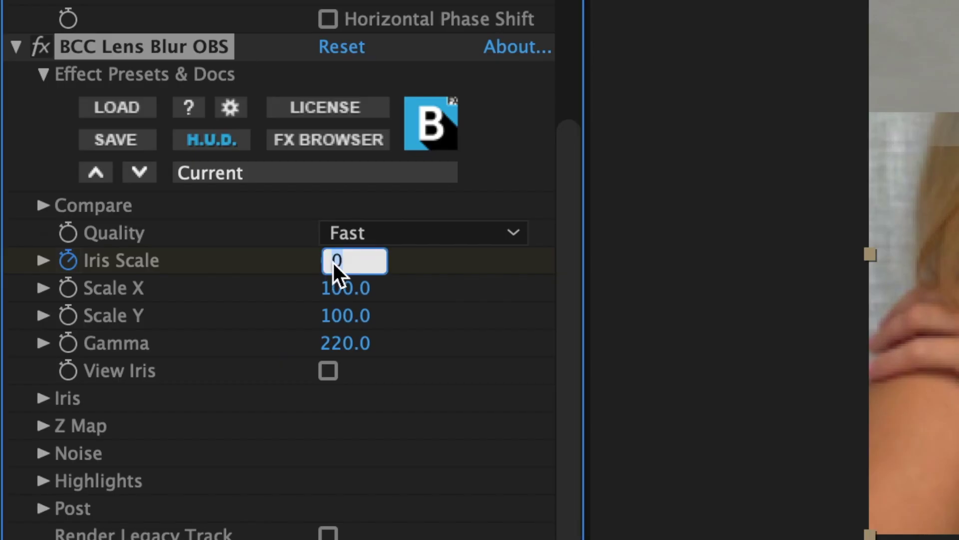
text(10)
key(Return)
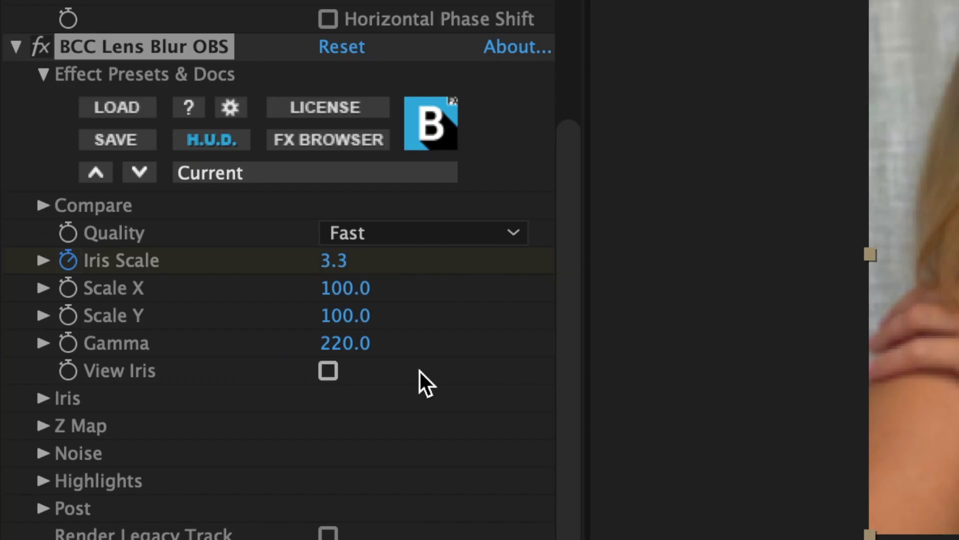
Set the lens blur Gamma to 650 and enable Interp Frames in S_TimeSlice.
click(354, 342)
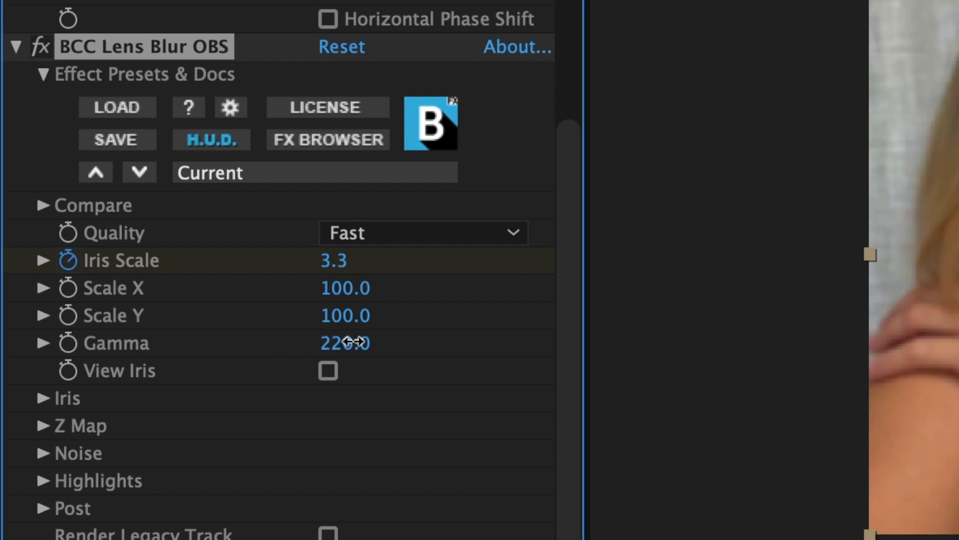
text(650)
key(Return)
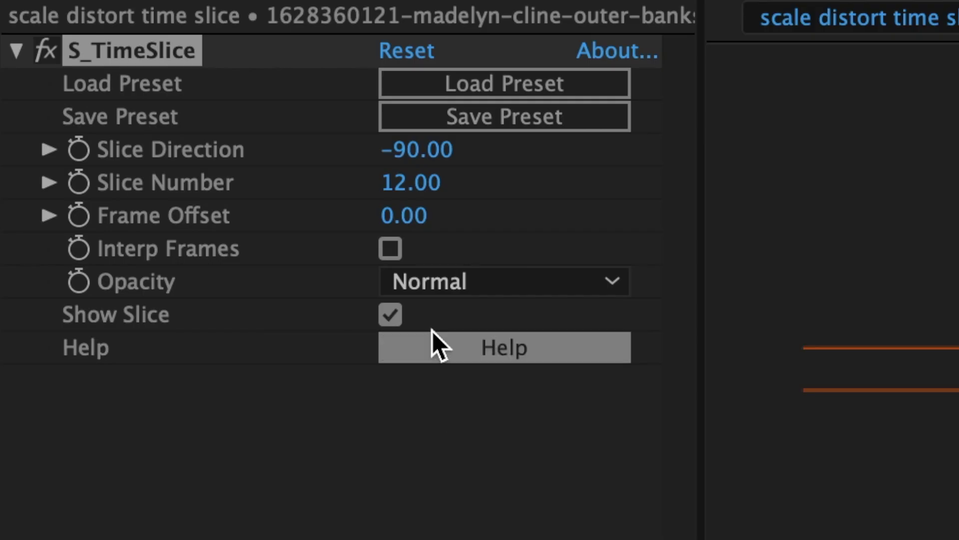
click(392, 251)
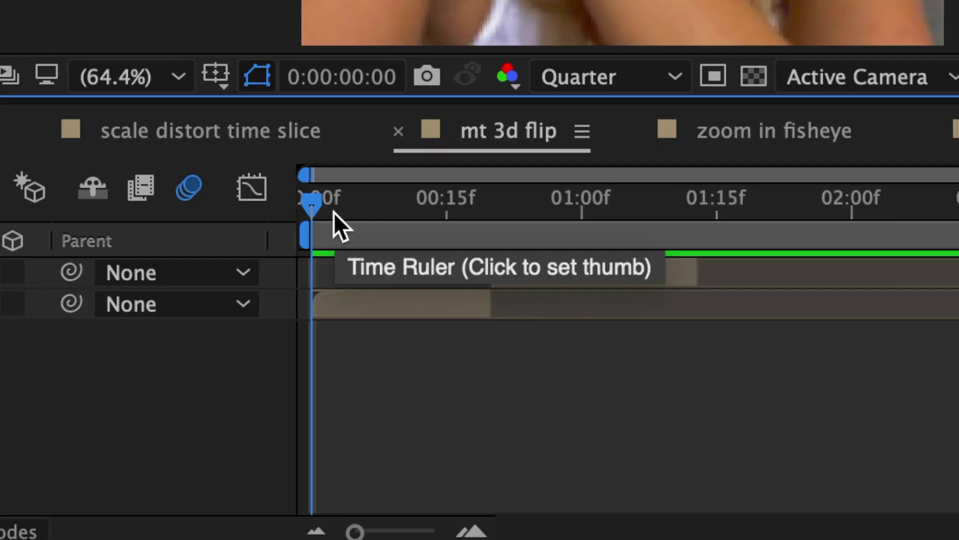
Pre-compose both photo layers into Pre-comp 1 and turn on its motion blur.
drag(334, 212, 362, 251)
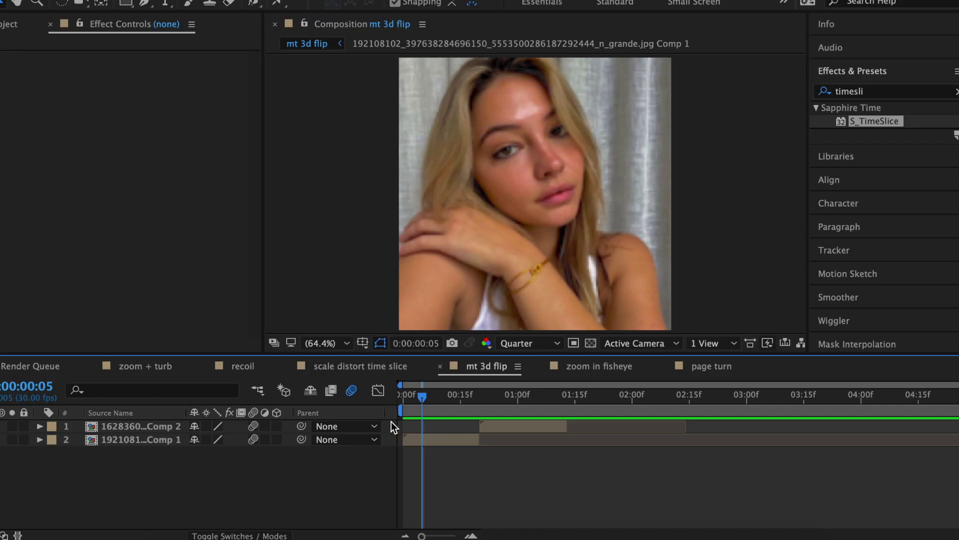
key(super+a)
right_click(399, 303)
click(509, 407)
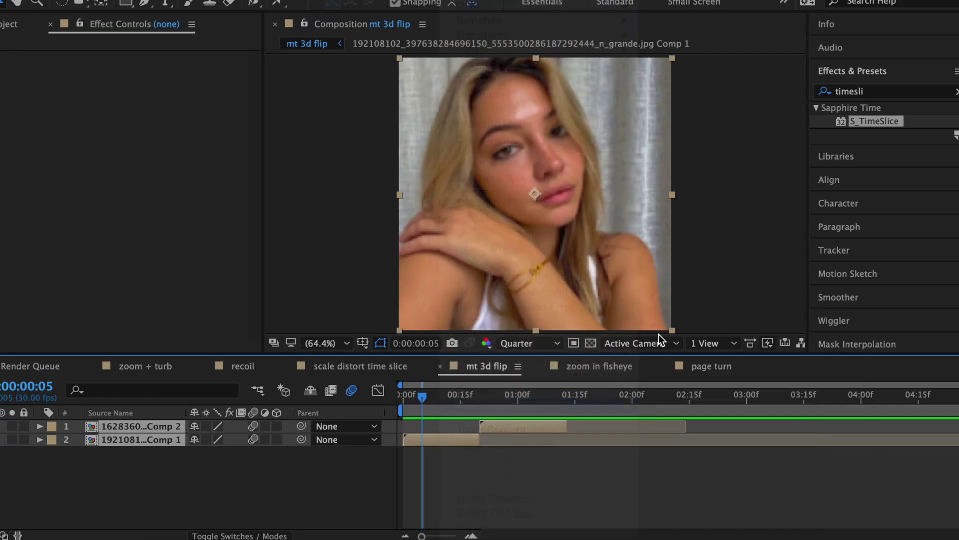
click(653, 336)
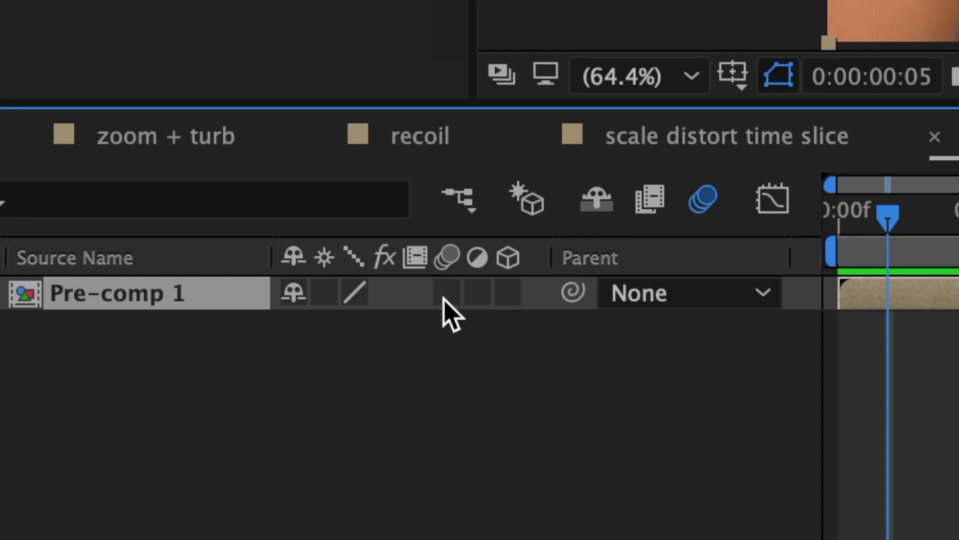
click(444, 298)
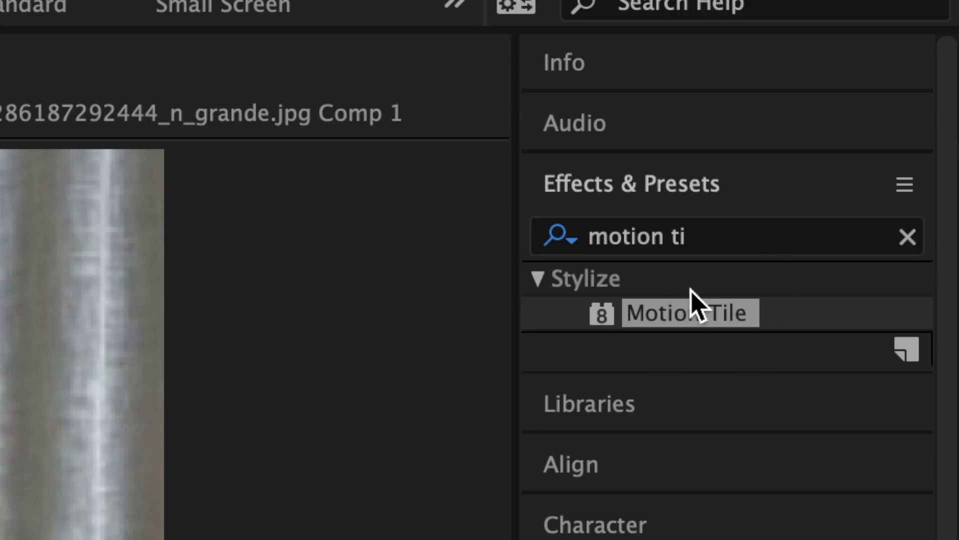
Apply Motion Tile to Pre-comp 1 with Output Height 400.
drag(695, 312, 417, 427)
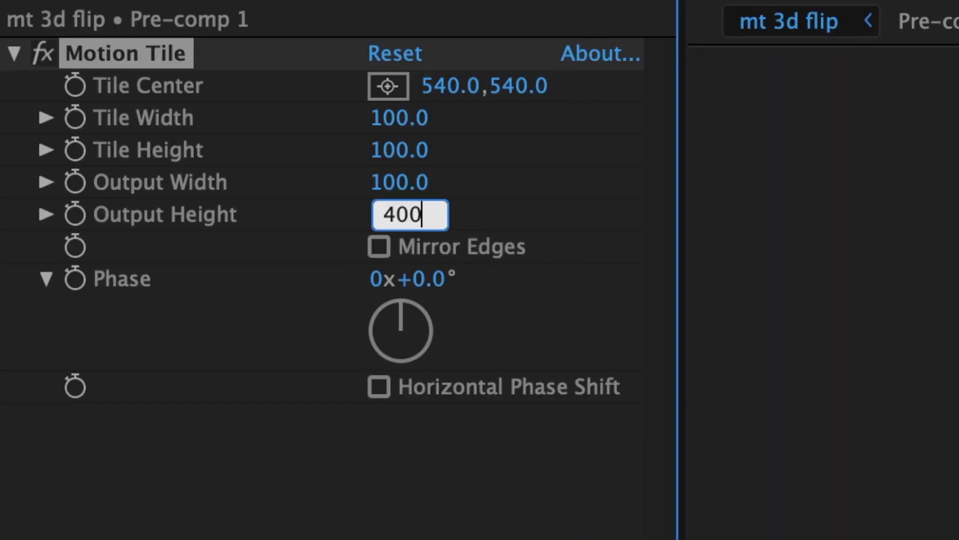
key(Return)
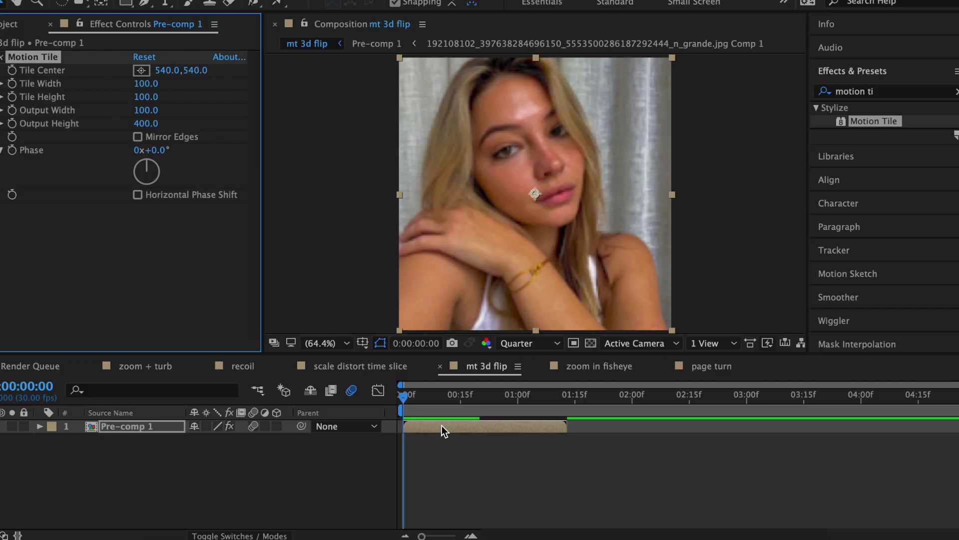
key(s)
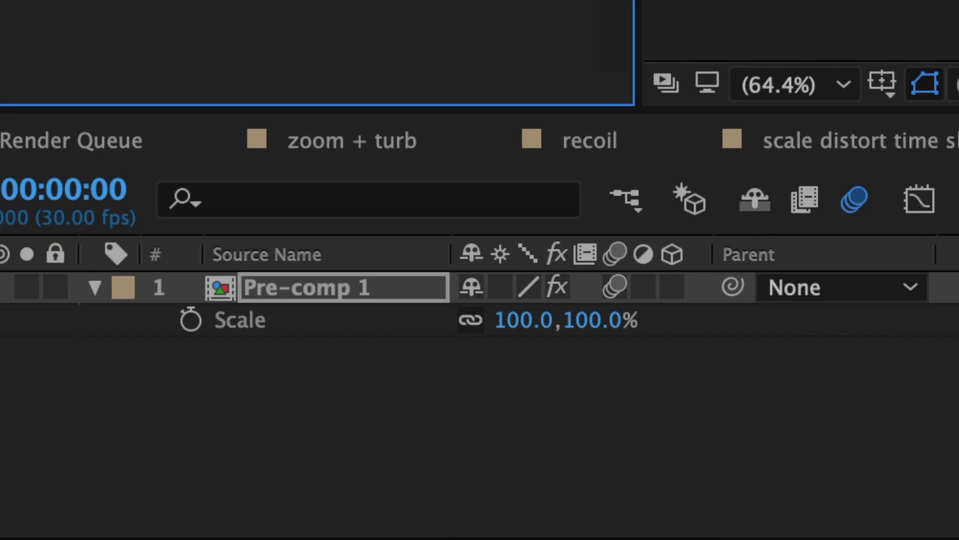
Set Pre-comp 1's Scale to 63% and make it a 3D layer.
click(529, 326)
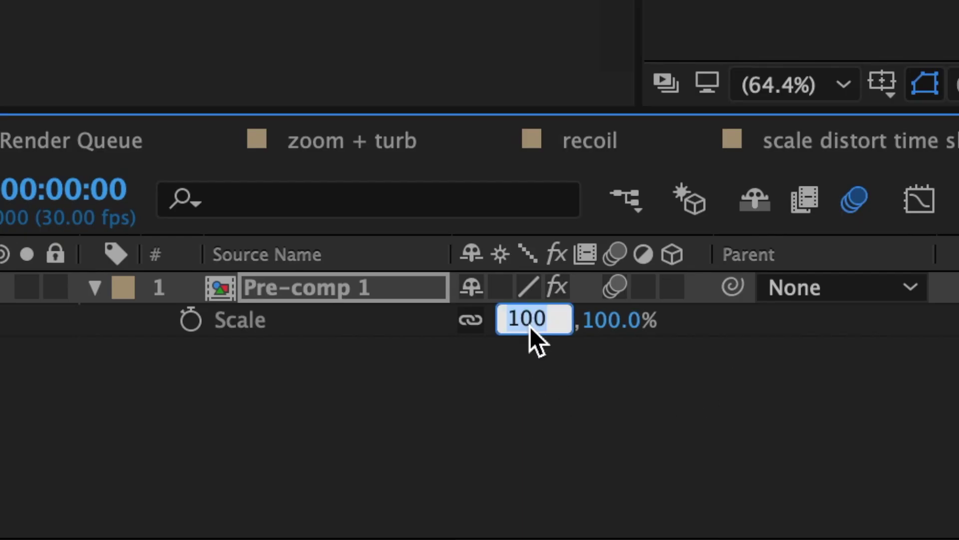
text(63)
key(Return)
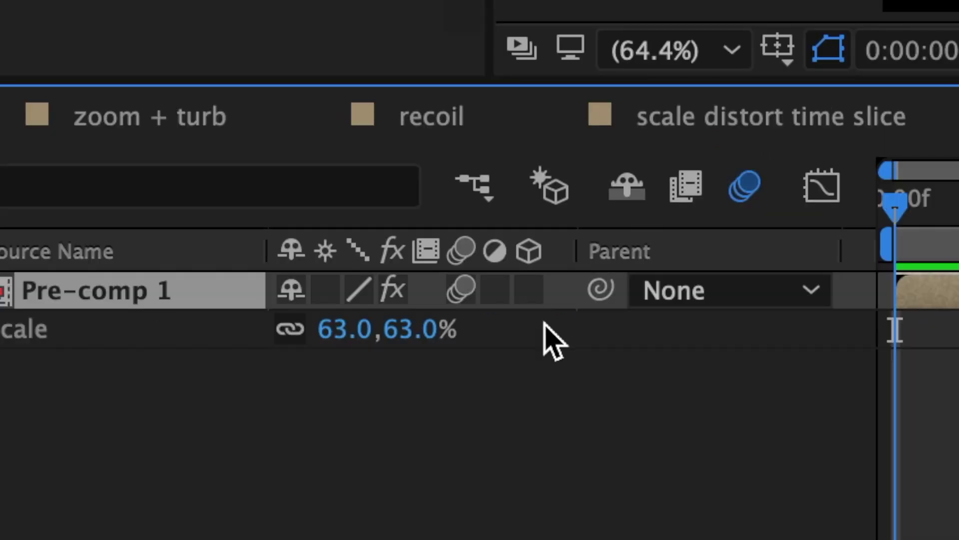
click(529, 289)
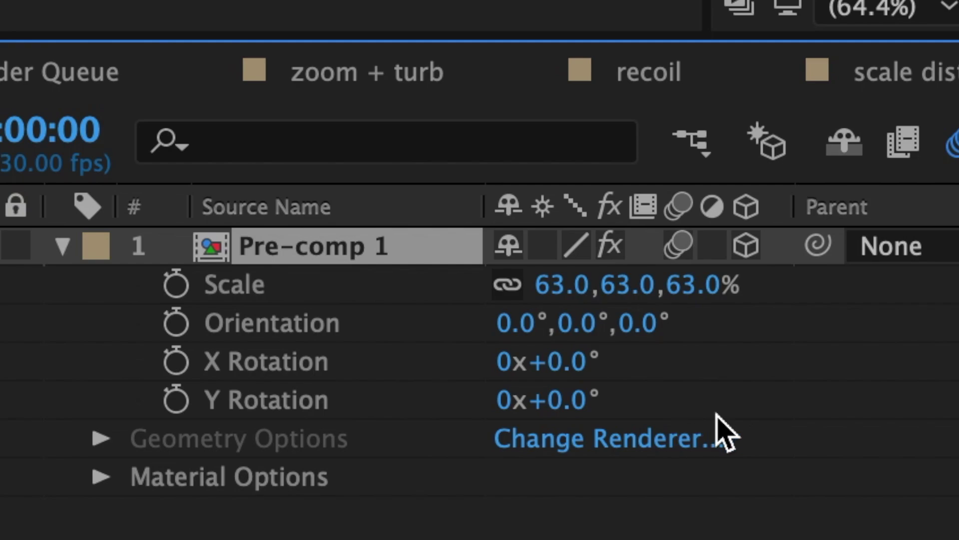
Keyframe Y Rotation from 0° near the start to -180° at 01:06, with Easy Ease.
drag(302, 170, 346, 169)
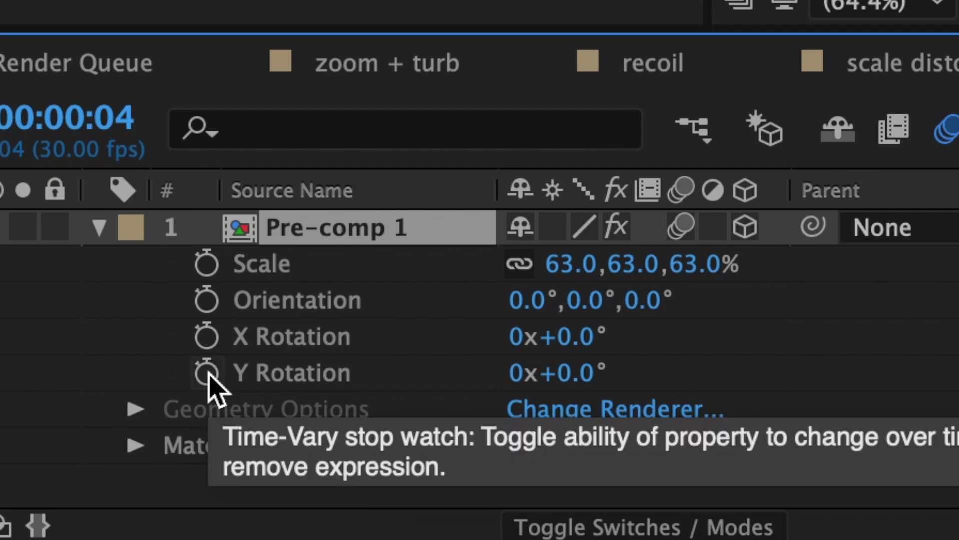
click(207, 374)
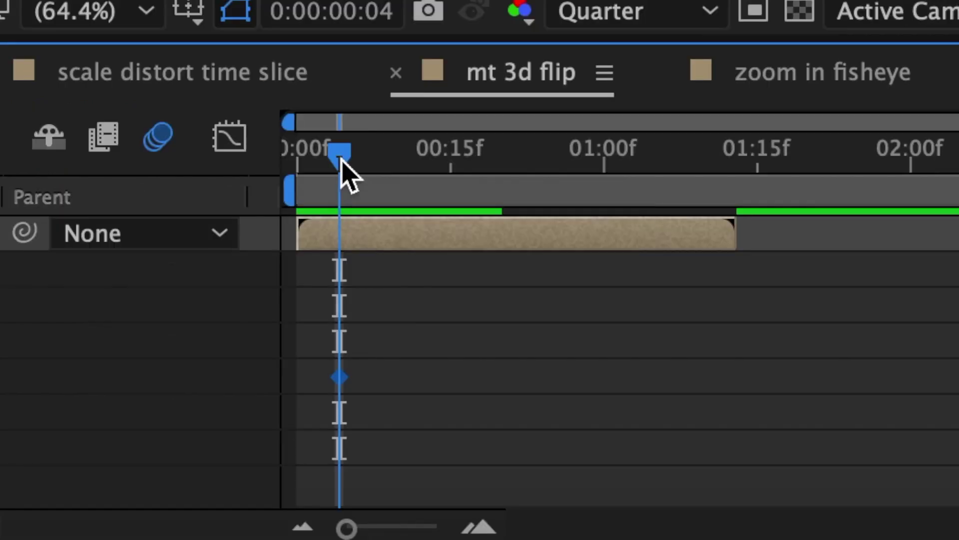
drag(342, 158, 666, 158)
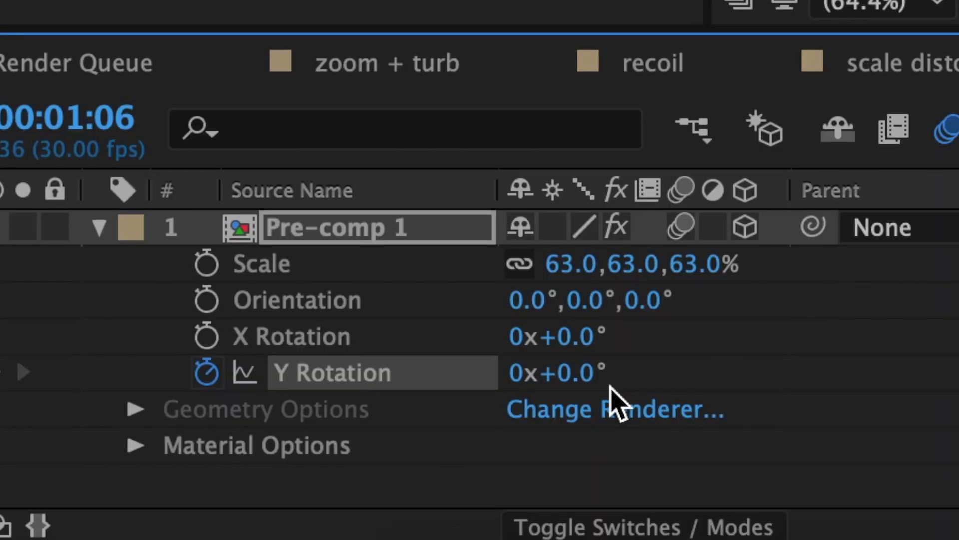
click(577, 374)
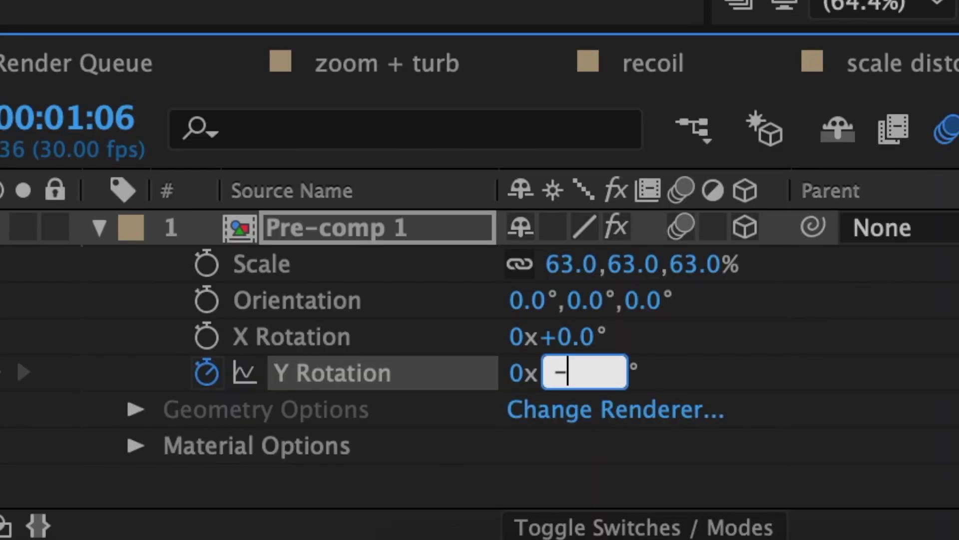
key(Return)
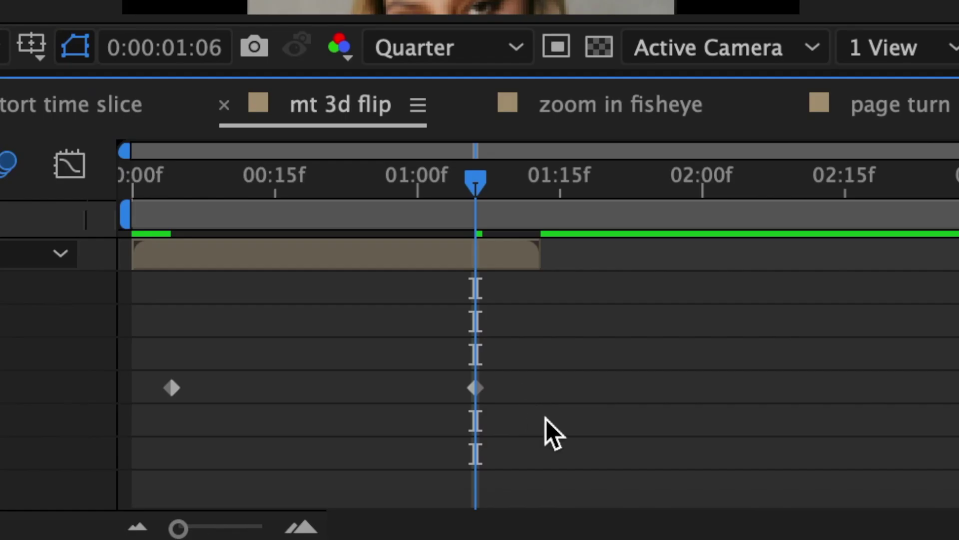
right_click(176, 397)
mouse_move(343, 505)
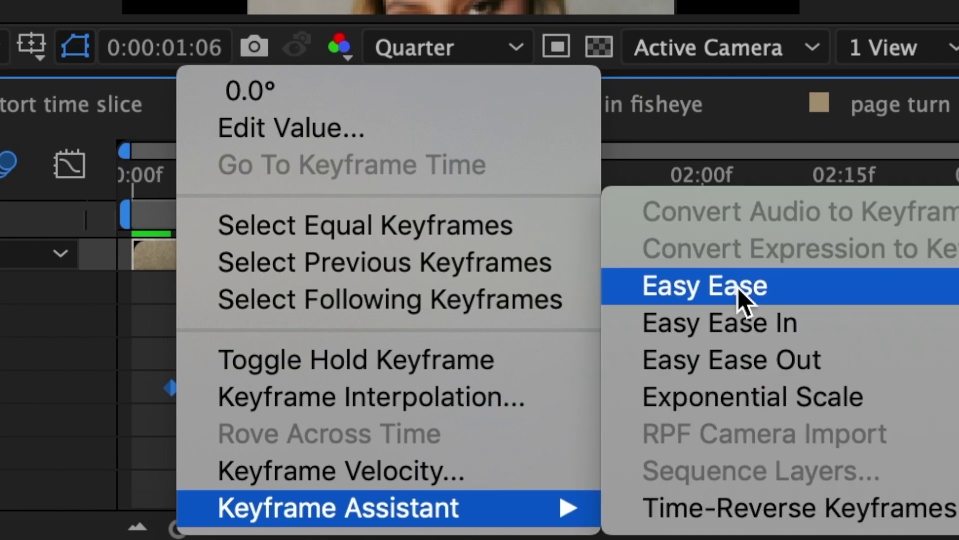
click(739, 286)
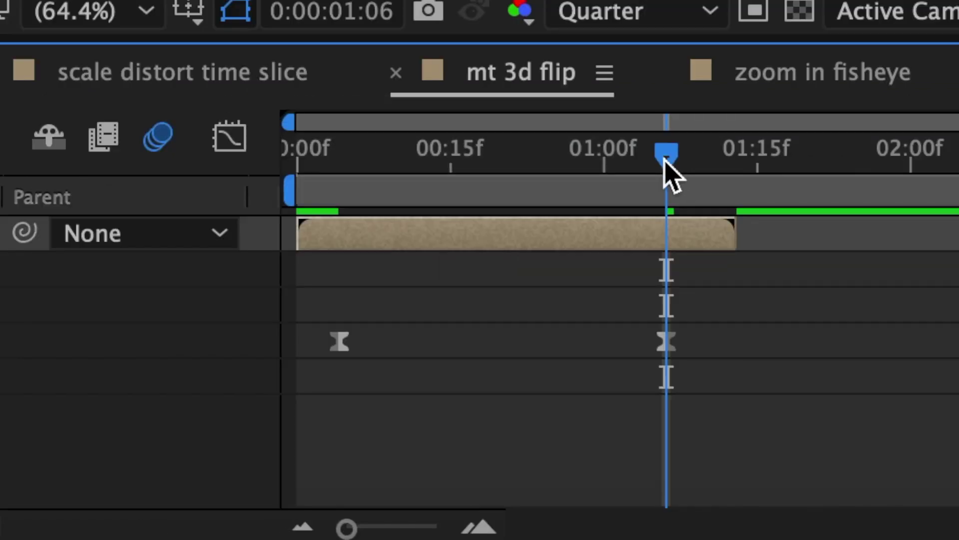
drag(669, 174, 337, 207)
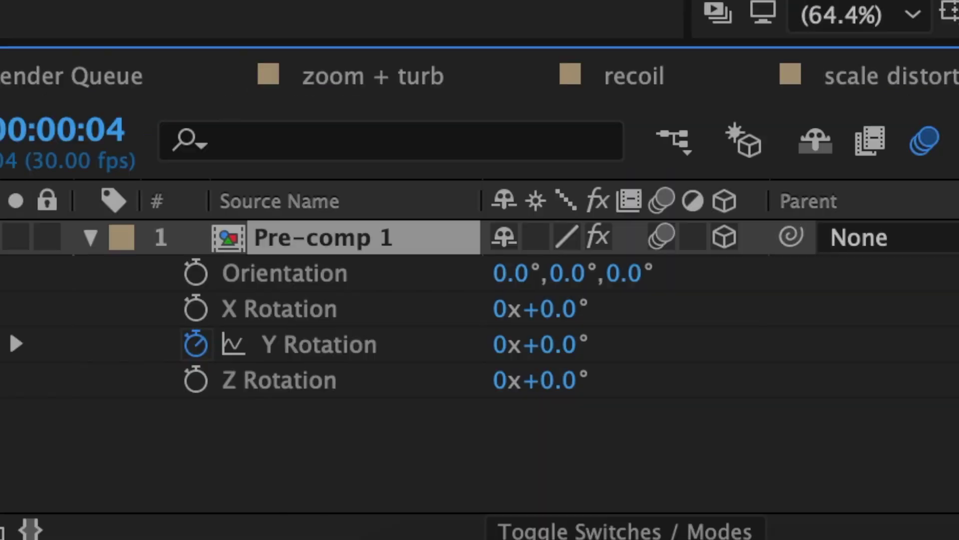
key(p)
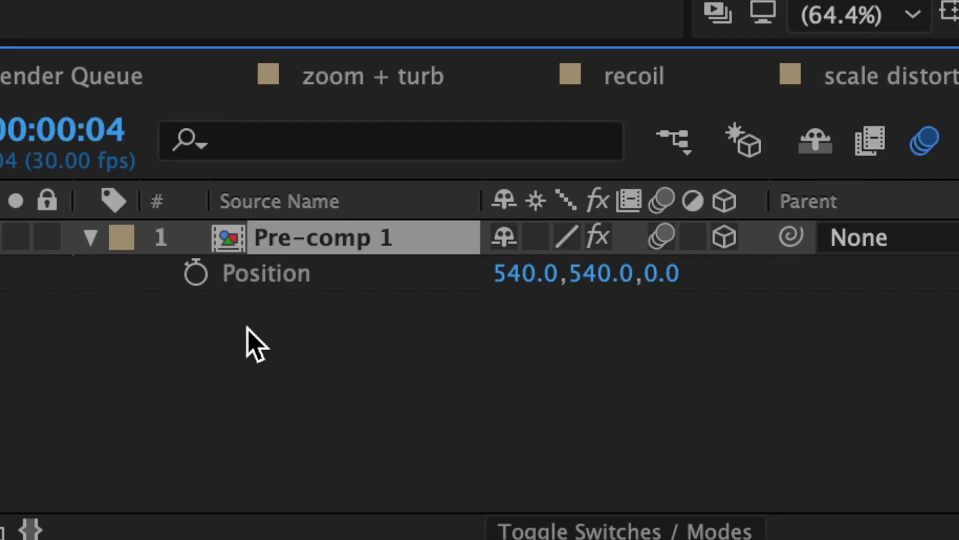
Keyframe Position at the flip start and raise the layer by 01:06, easing into the keyframes.
click(196, 273)
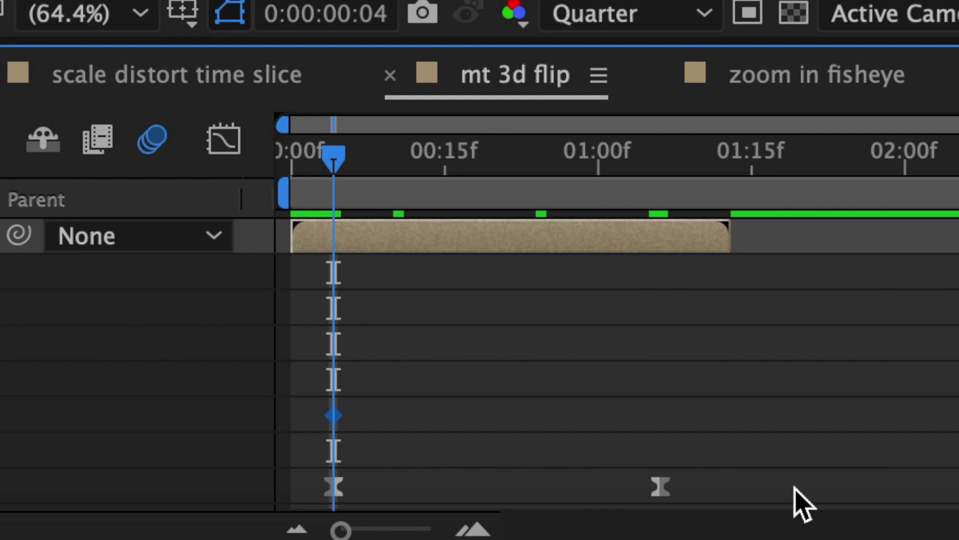
drag(337, 155, 661, 142)
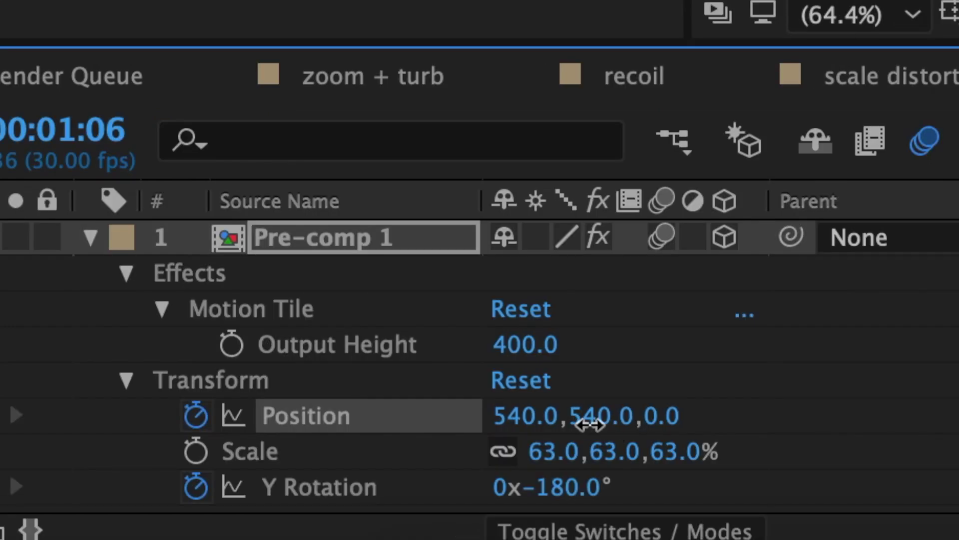
drag(582, 418, 313, 408)
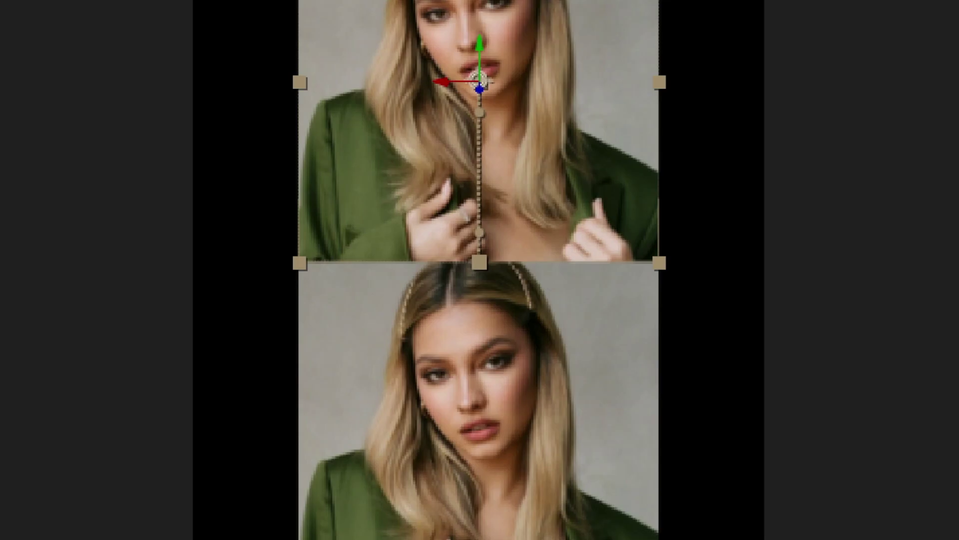
drag(600, 415, 318, 415)
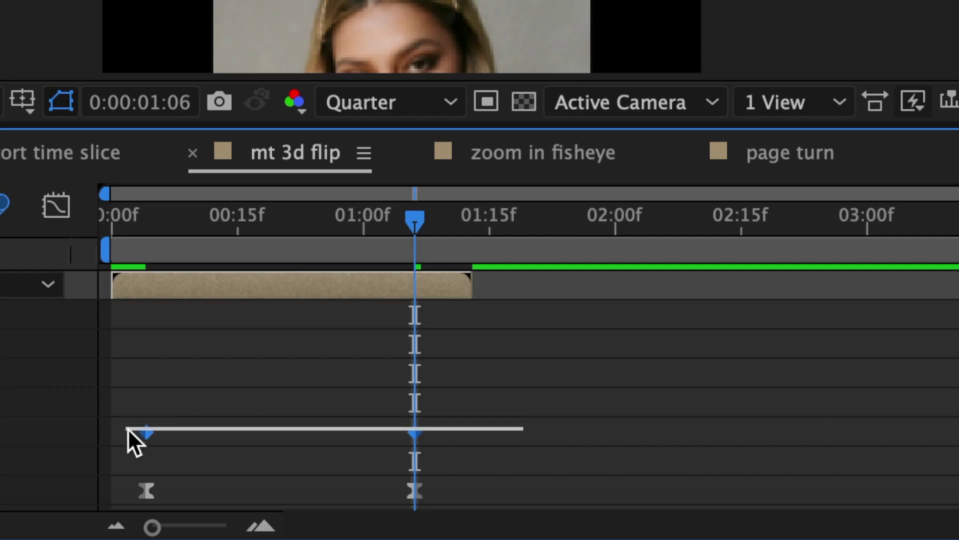
right_click(145, 432)
mouse_move(226, 514)
click(621, 344)
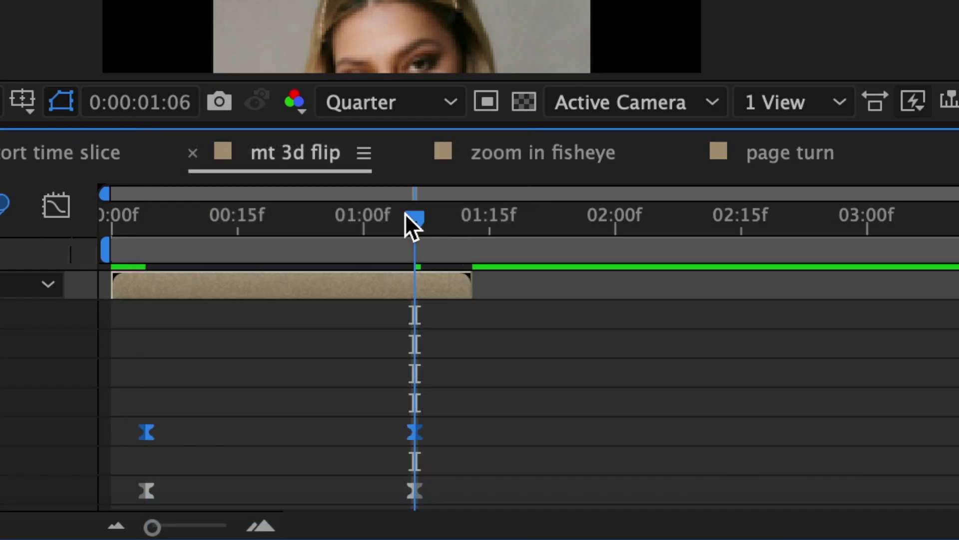
Scrub to check the tile mid-flip, then open the Pre-comp 1 composition.
drag(415, 224, 348, 227)
drag(510, 400, 480, 402)
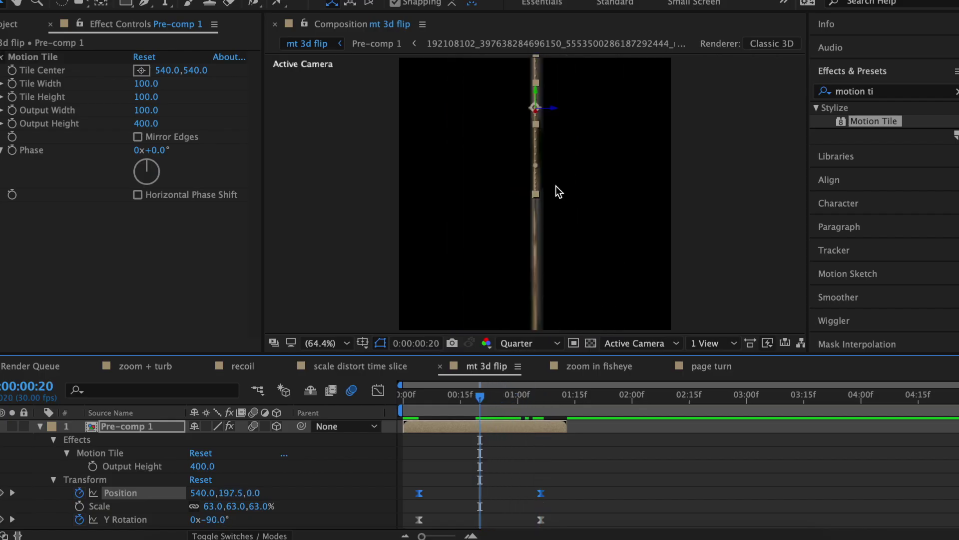
double_click(482, 430)
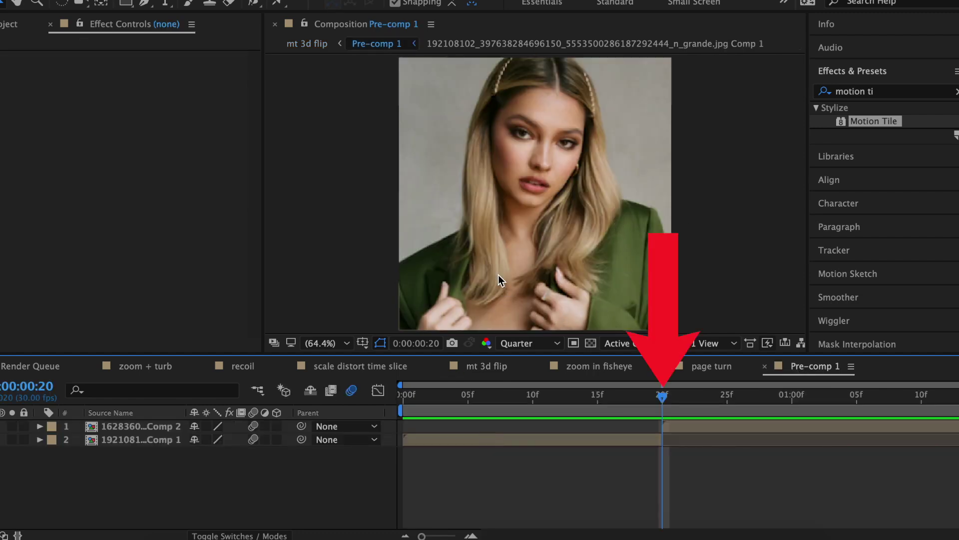
Select the Position and Y Rotation keyframes and pull their Graph Editor influence handles toward the middle.
drag(577, 477, 385, 524)
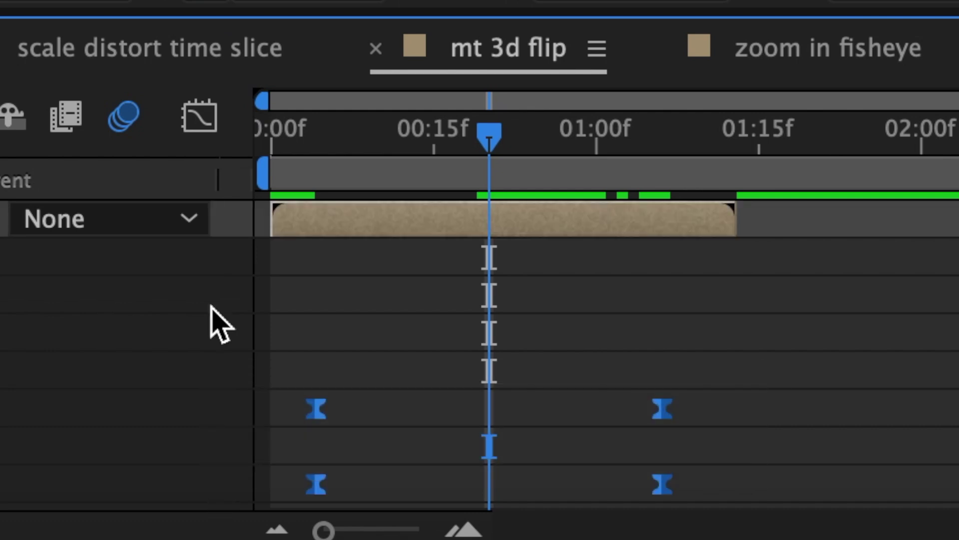
click(200, 120)
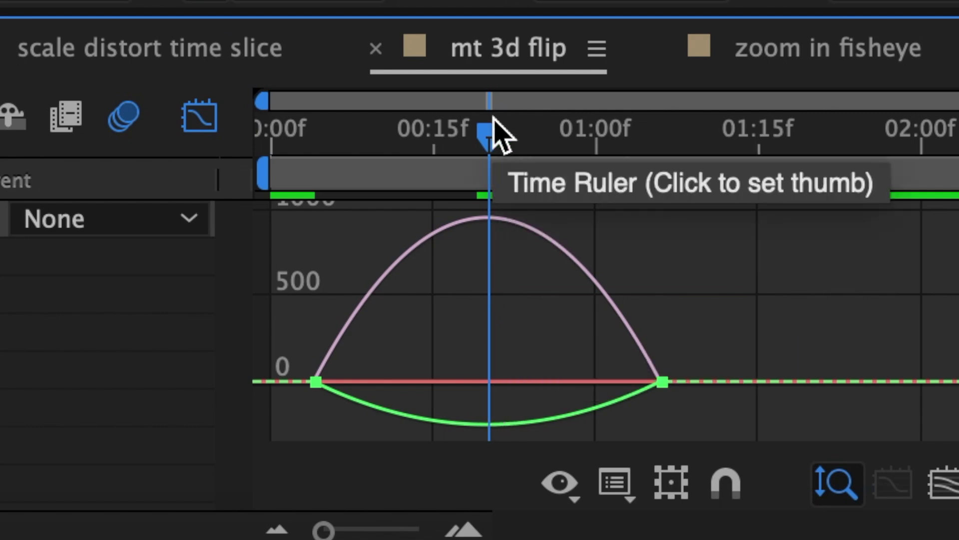
click(396, 259)
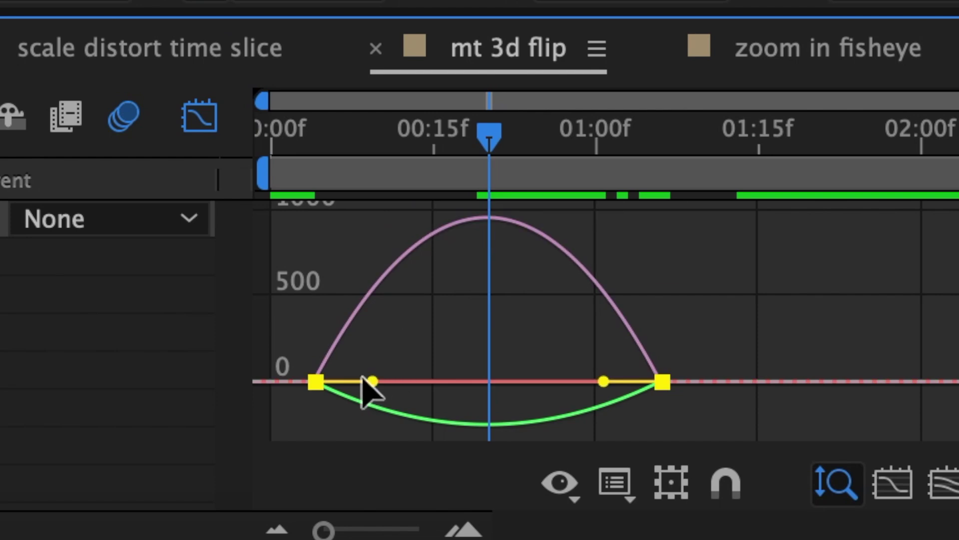
drag(373, 381, 421, 382)
drag(603, 390, 544, 396)
drag(421, 390, 440, 402)
click(492, 423)
drag(603, 404, 528, 400)
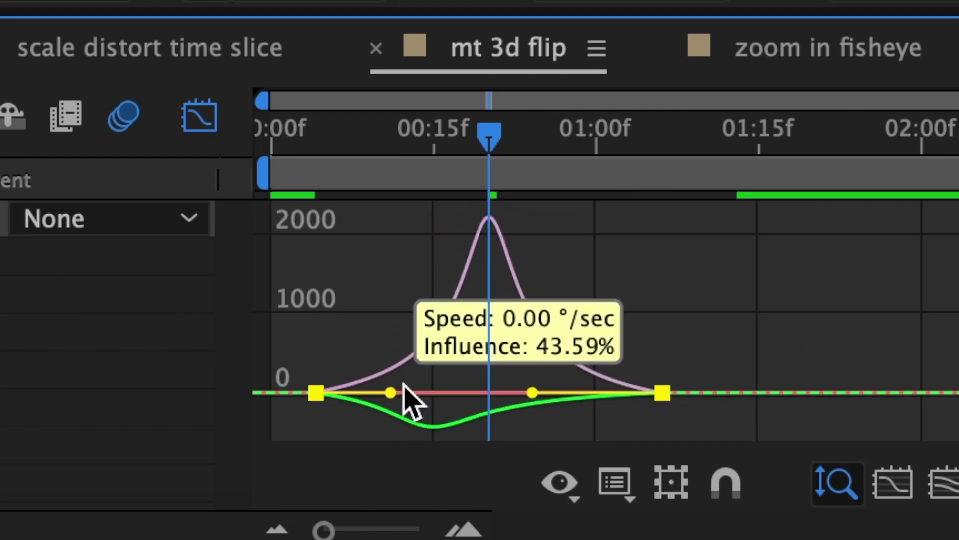
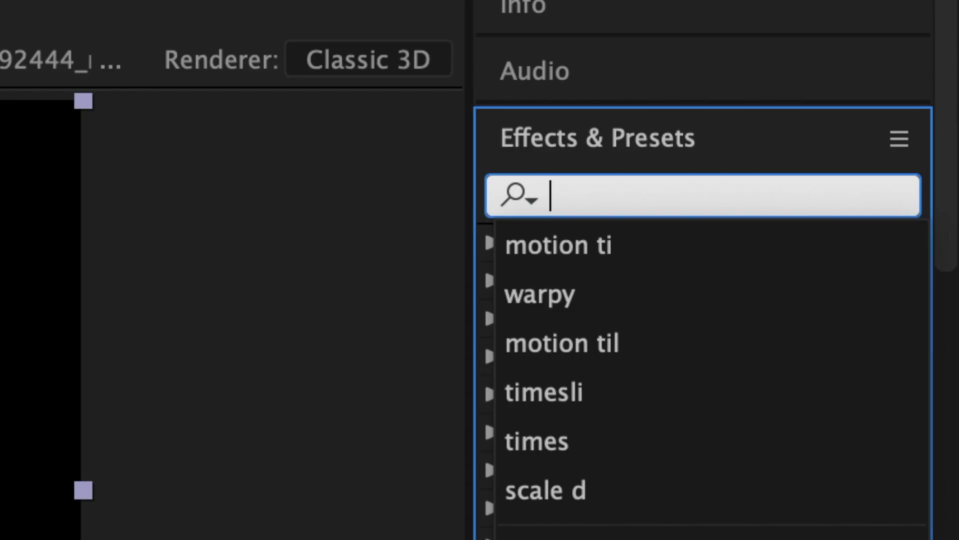
Apply the warpy turb preset to Adjustment Layer 4 and duplicate the layer.
text(warpy)
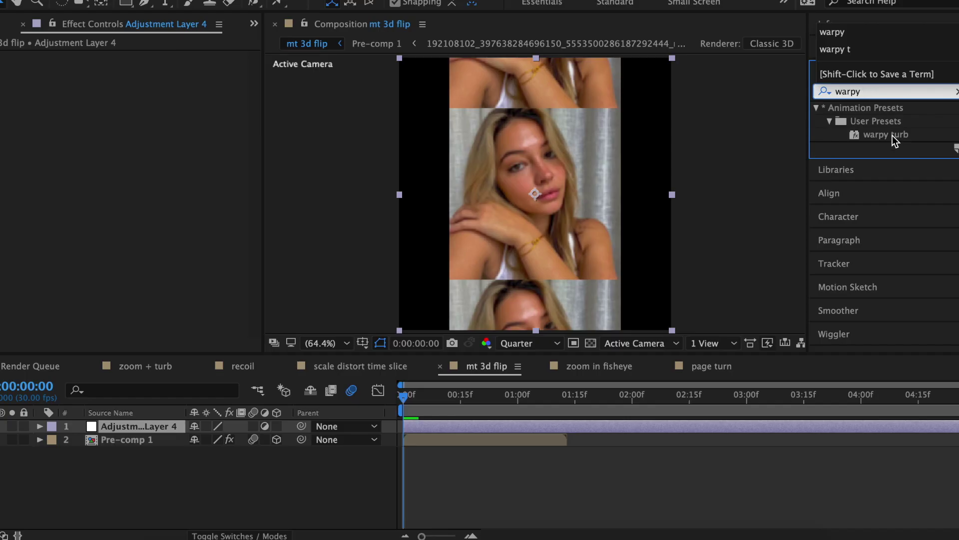
drag(892, 136, 447, 427)
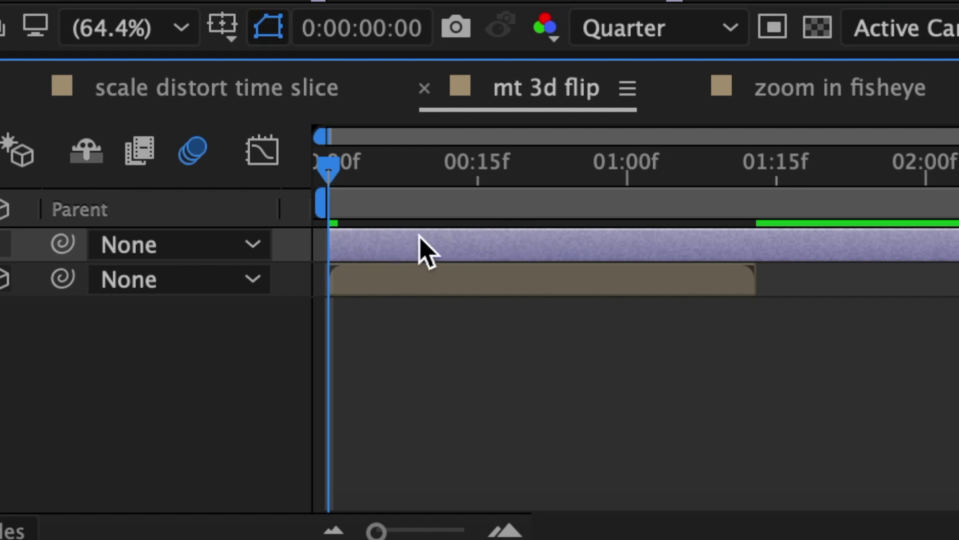
key(super+d)
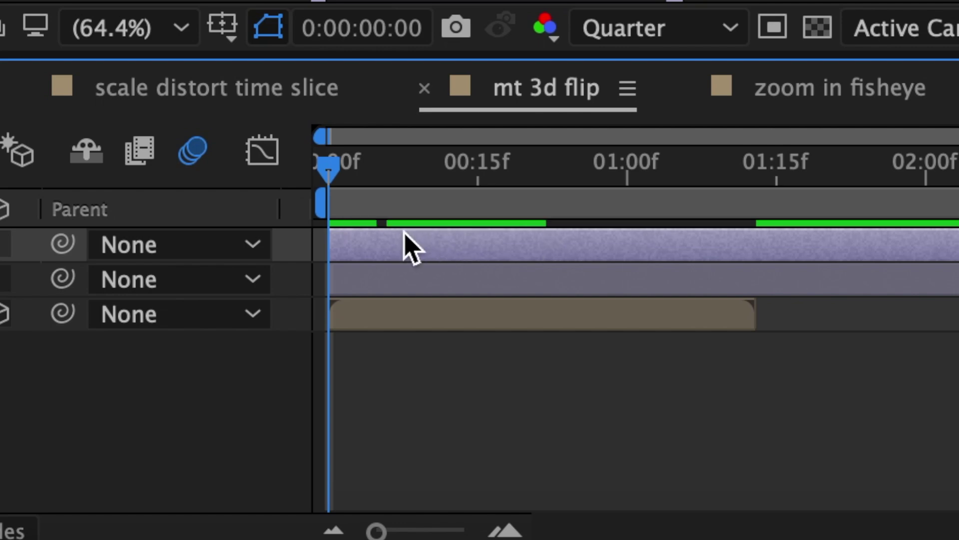
Slide the top copy to start at 0:00:00:20, where the clip turns edge-on, and preview.
drag(356, 178, 527, 184)
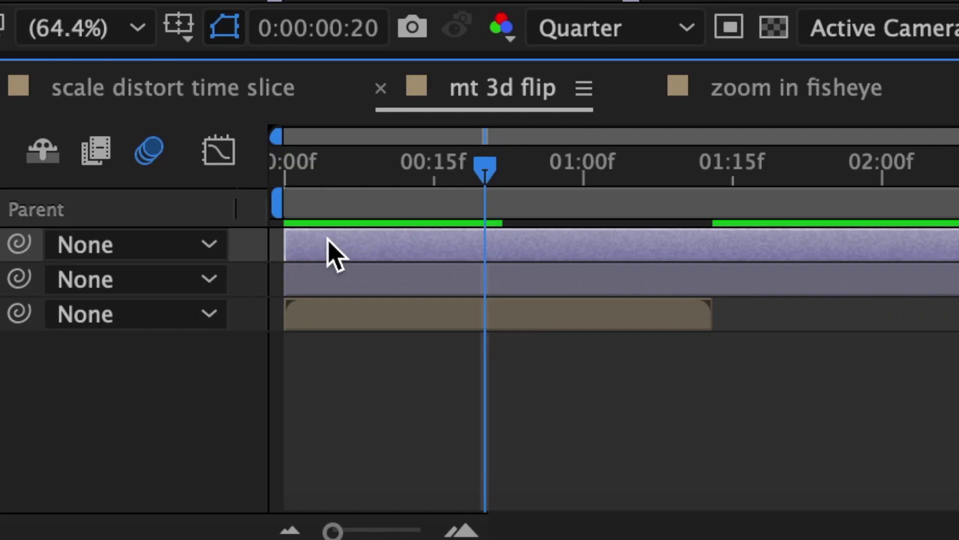
drag(362, 474, 425, 477)
drag(433, 240, 526, 229)
key(space)
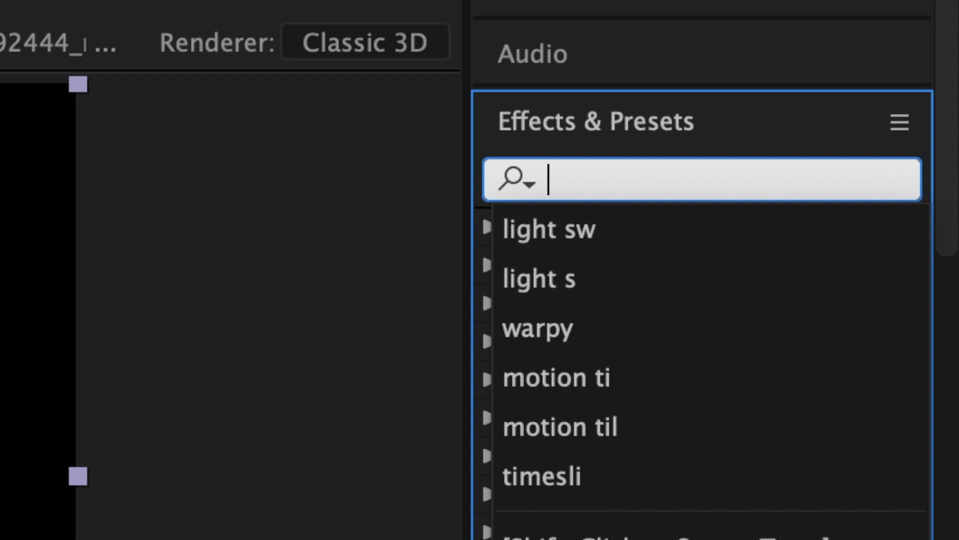
Apply CC Light Sweep to layer 2 and animate its Center from lower left to upper right.
text(l)
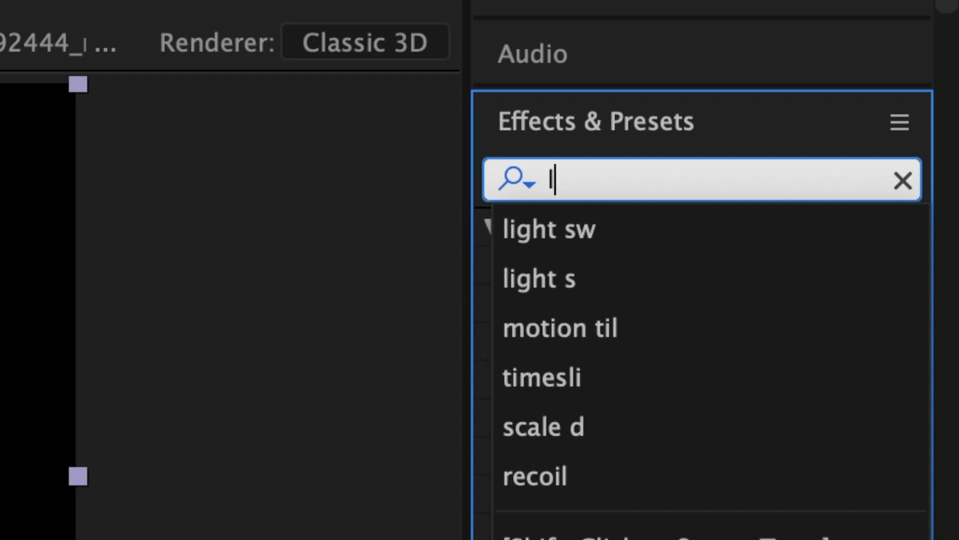
text(ight swe)
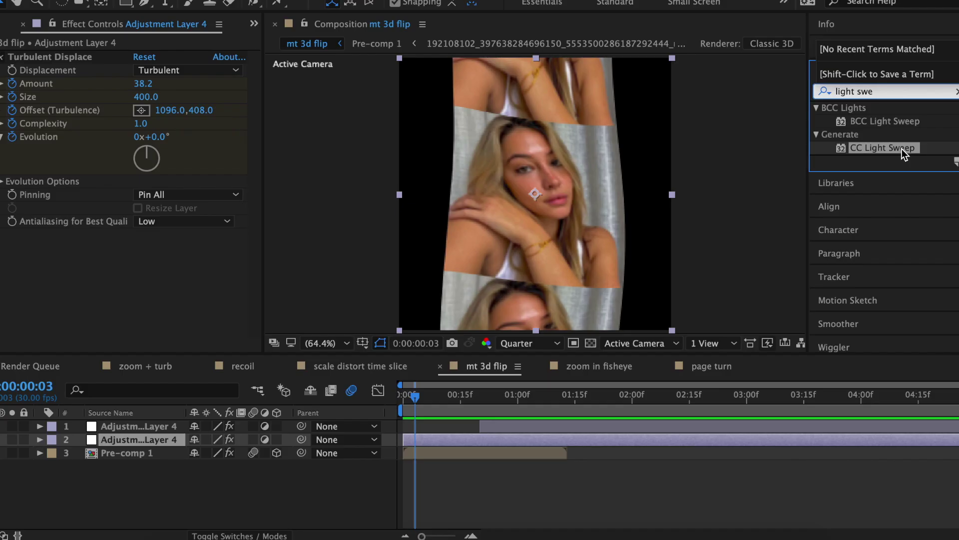
drag(755, 360, 430, 441)
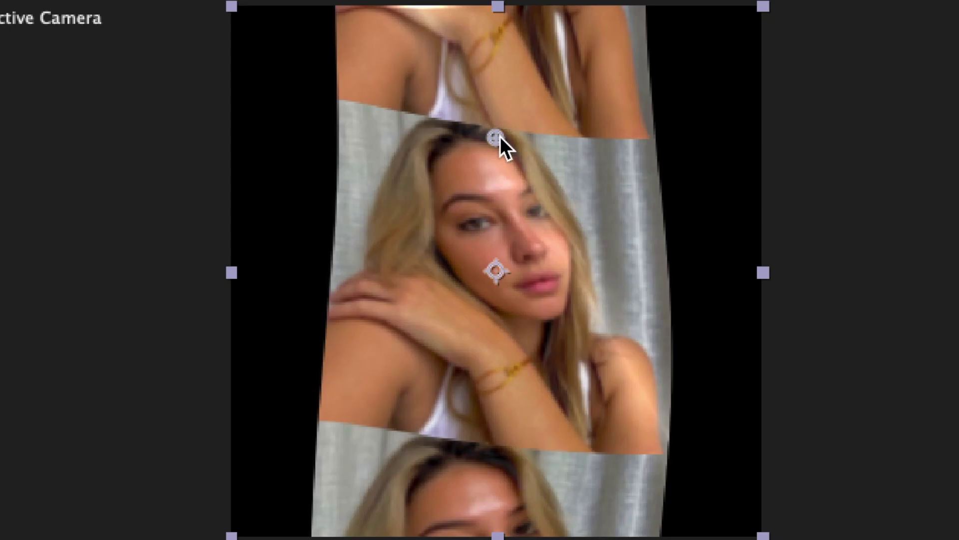
mouse_move(500, 136)
mouse_down()
mouse_move(417, 314)
mouse_move(378, 429)
mouse_up()
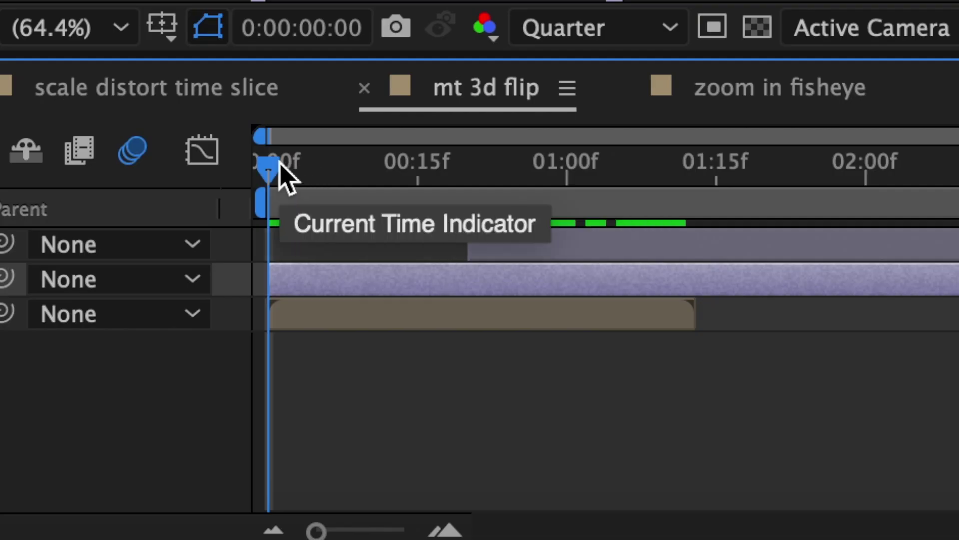
drag(279, 175, 389, 173)
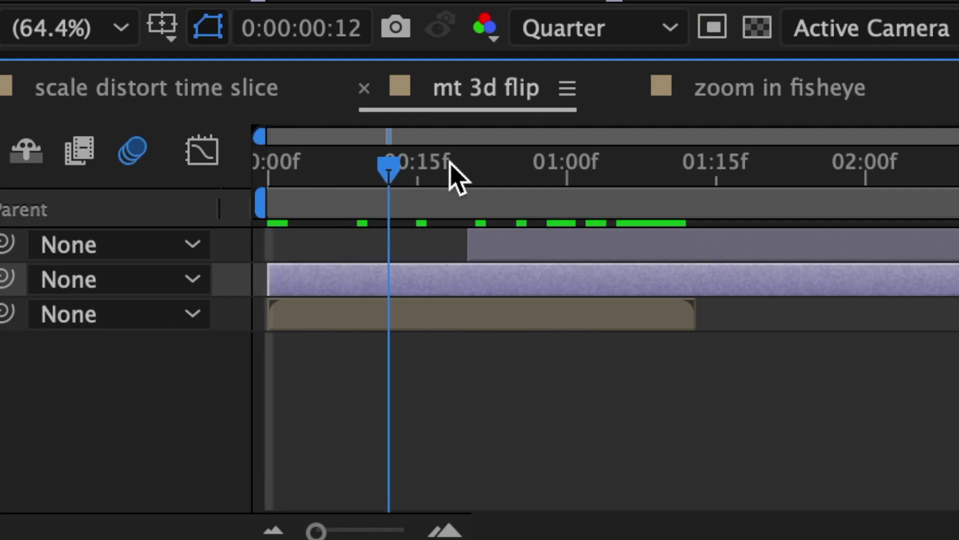
drag(450, 161, 700, 161)
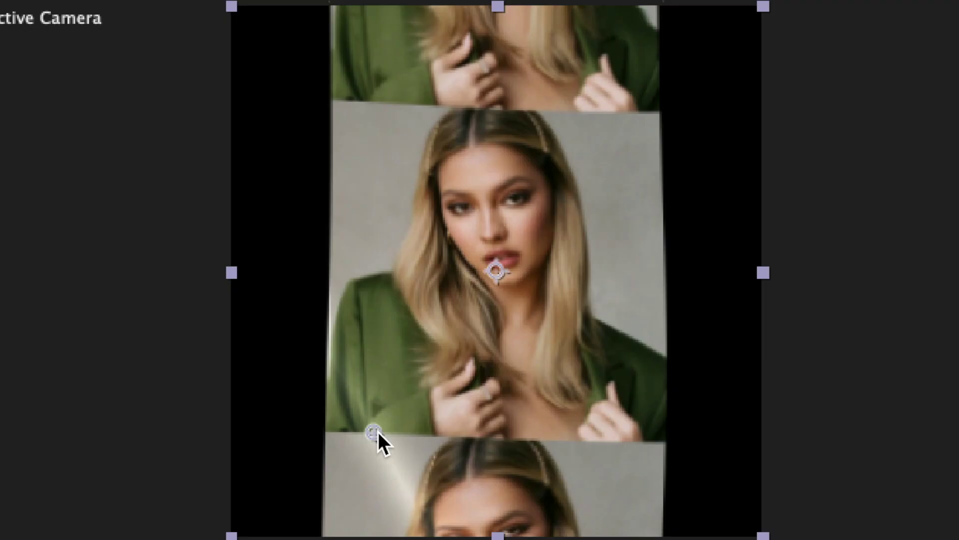
mouse_move(376, 431)
mouse_down()
mouse_move(598, 90)
mouse_move(604, 64)
mouse_up()
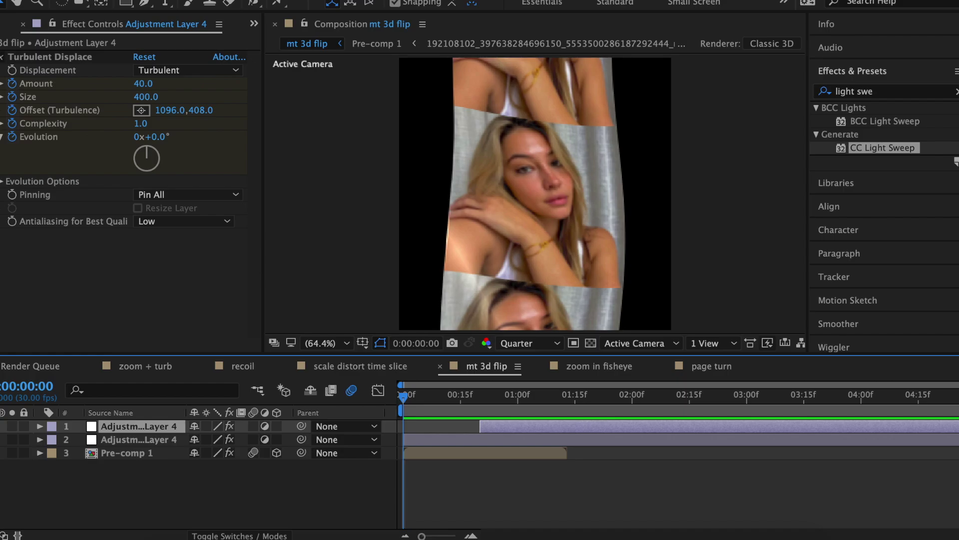
Add a new light layer with its default settings.
click(60, 17)
mouse_move(497, 71)
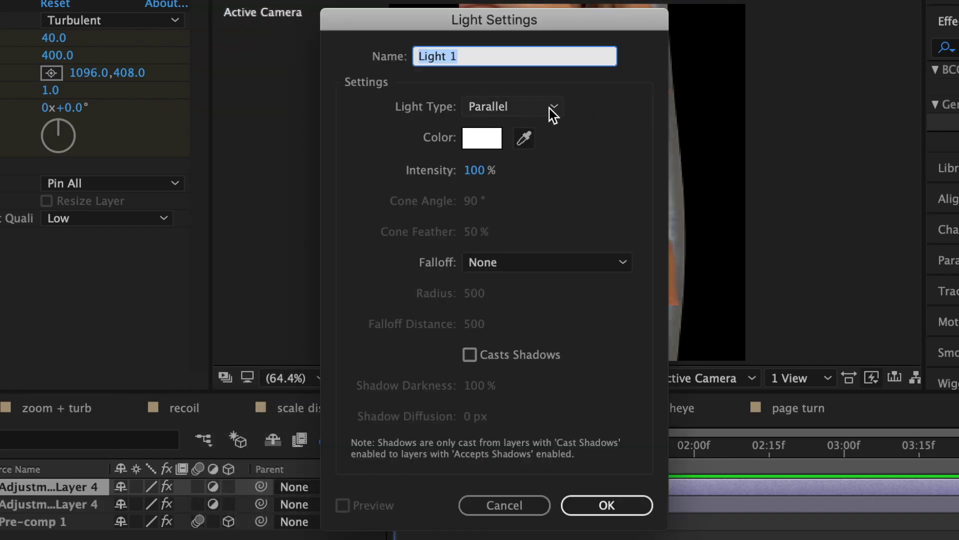
click(598, 509)
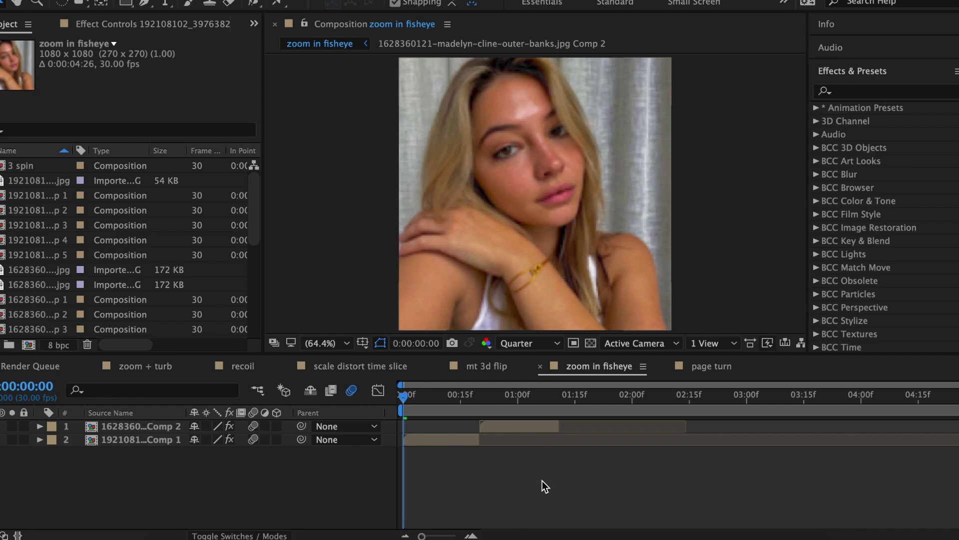
Search the effects for warp and select the second photo layer, showing its Scale.
drag(440, 403, 521, 405)
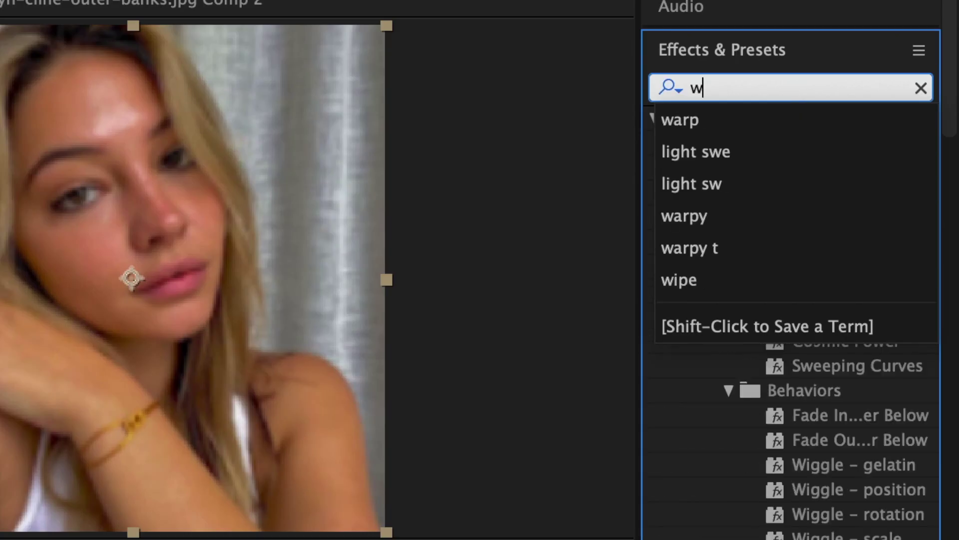
text(arp)
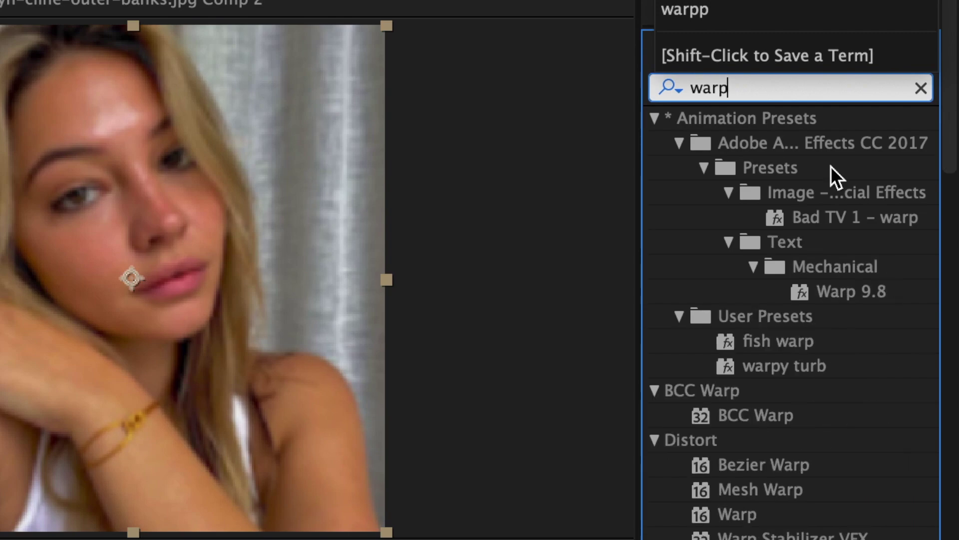
scroll(849, 363, down, 5)
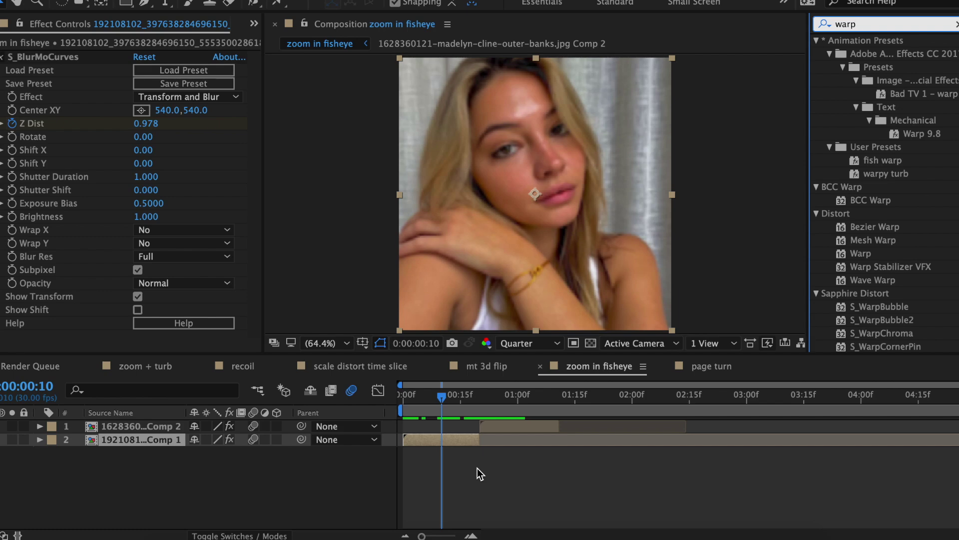
click(477, 469)
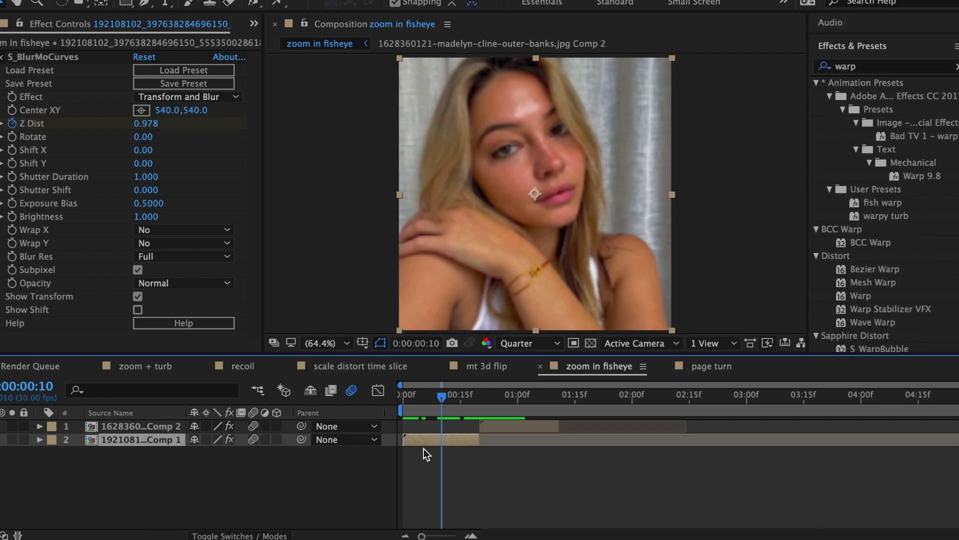
key(s)
Pre-compose the second photo layer and apply the Warp effect to it.
right_click(435, 442)
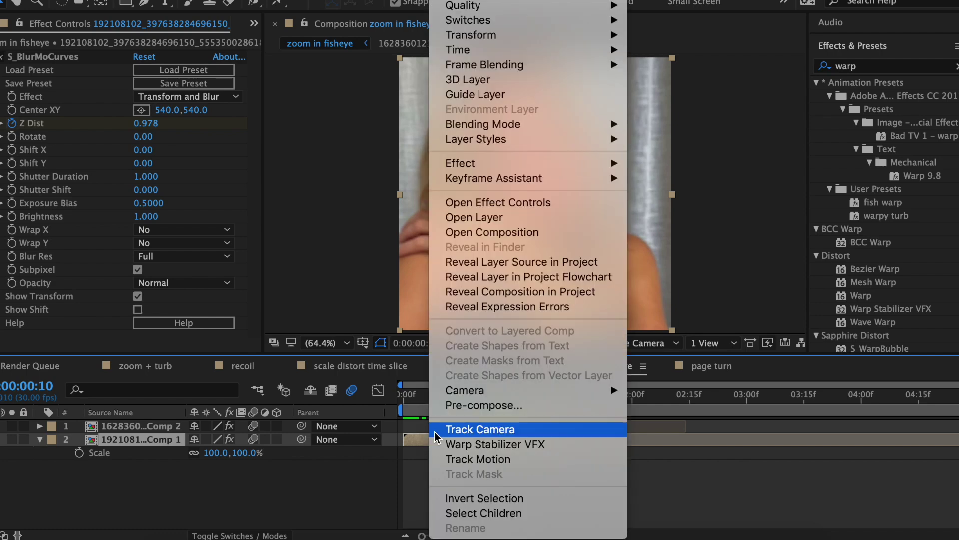
click(462, 406)
click(607, 355)
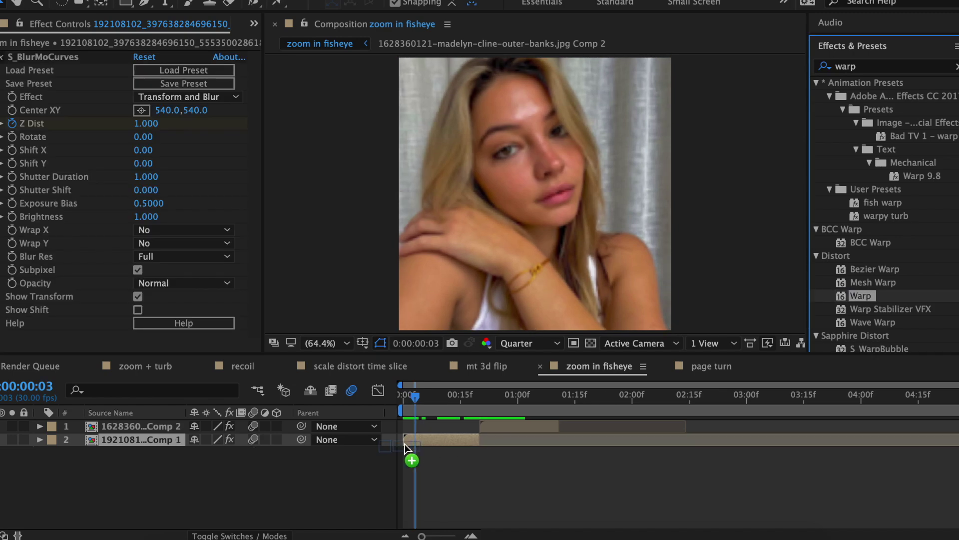
double_click(860, 295)
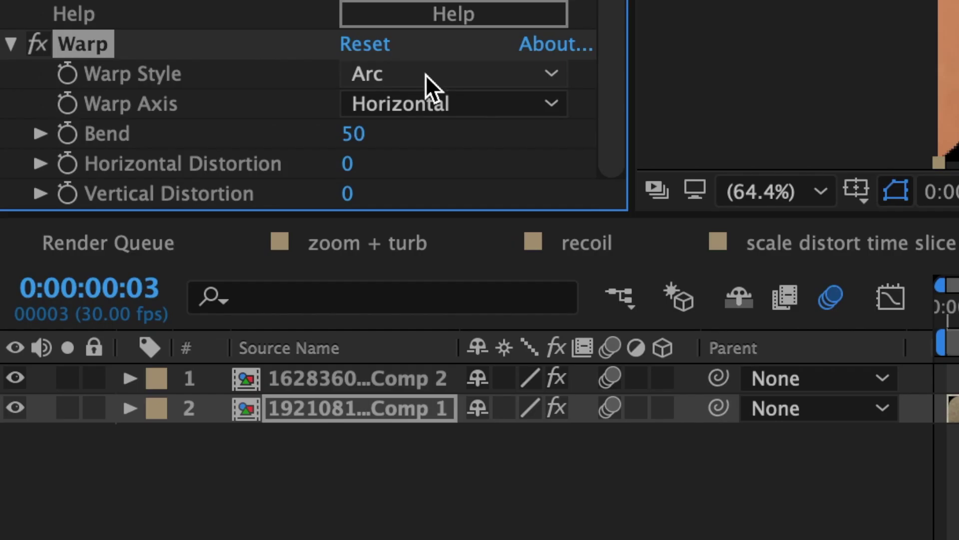
click(172, 292)
Set Warp Style to FishEye and keyframe Bend from 0 to -80 at the outgoing layer's end.
click(439, 475)
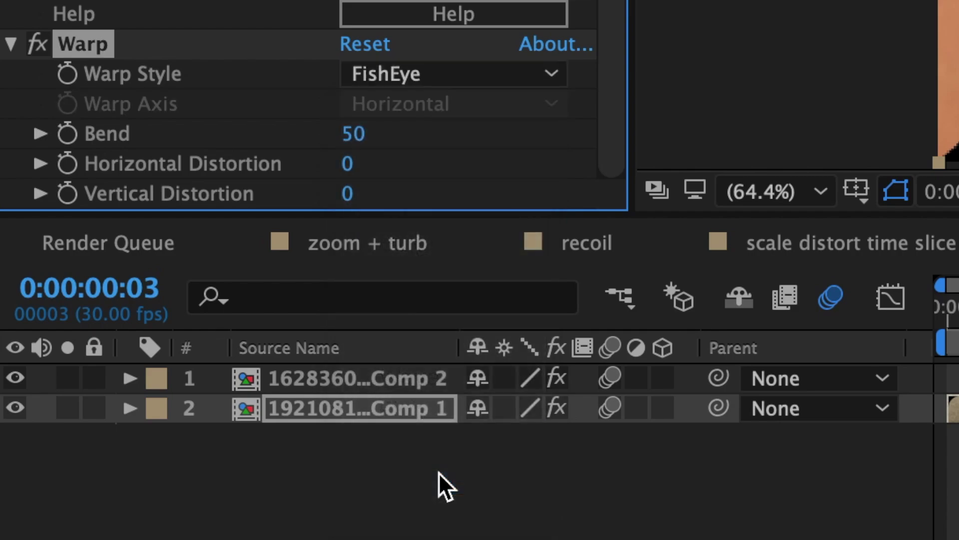
click(86, 338)
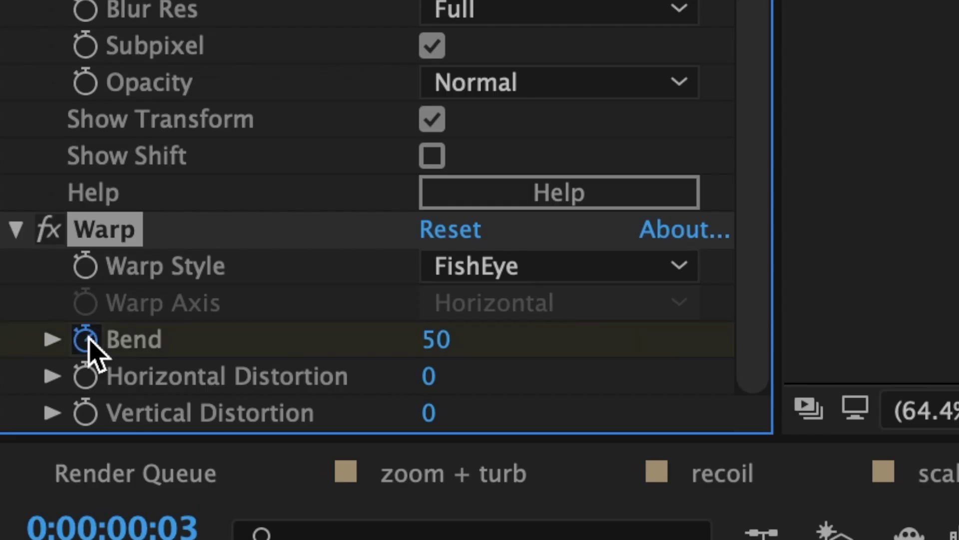
click(430, 342)
text(0)
key(Return)
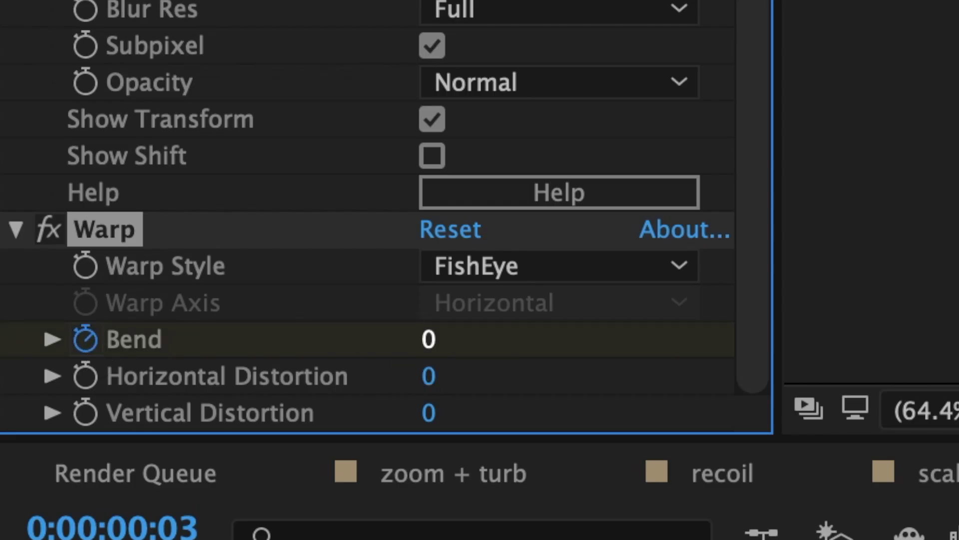
key(o)
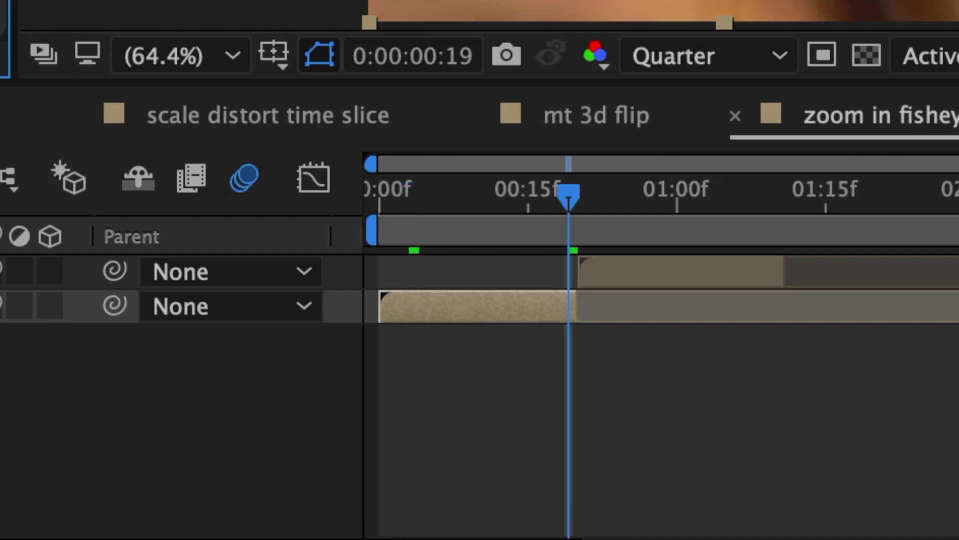
click(430, 341)
text(-80)
key(Return)
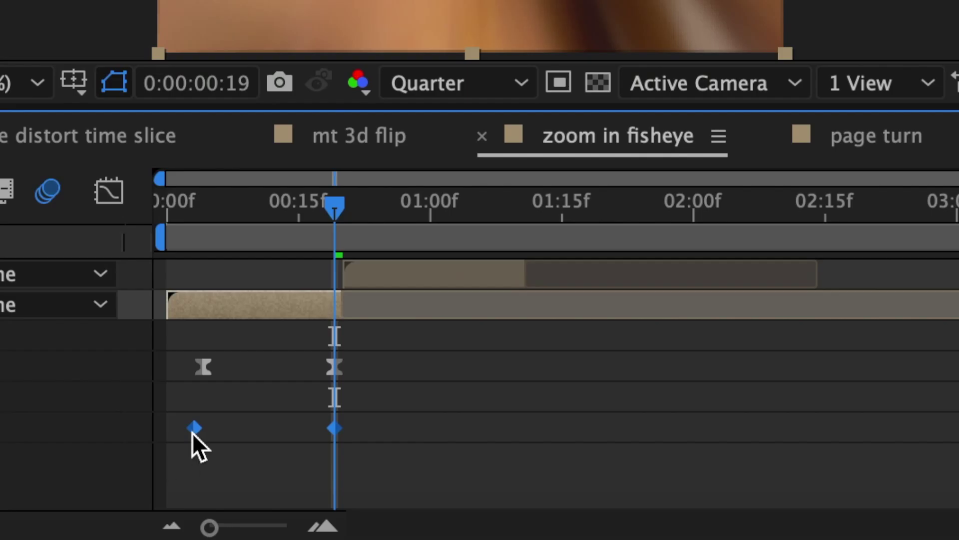
Easy Ease the Bend keyframes and stretch the first keyframe's influence to about 87%.
right_click(194, 428)
mouse_move(237, 509)
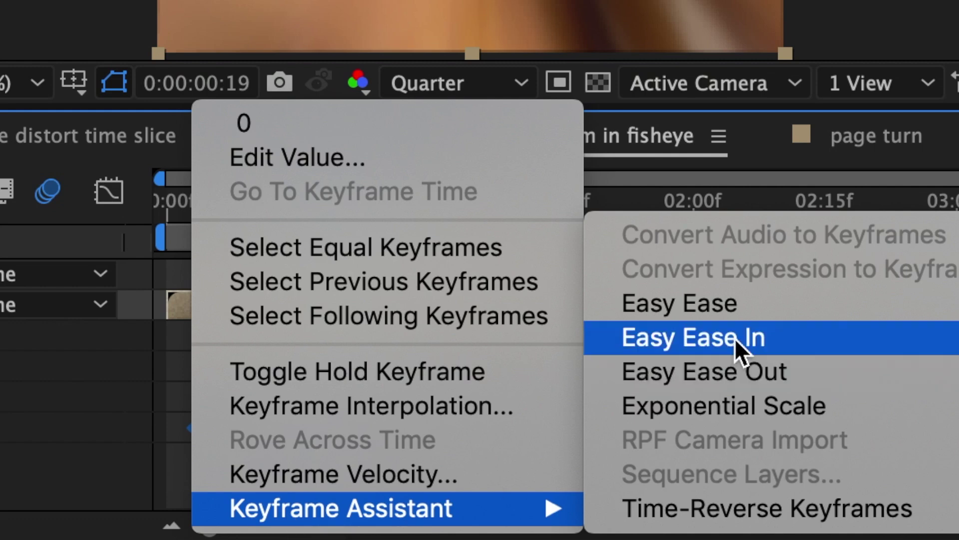
click(679, 304)
click(109, 190)
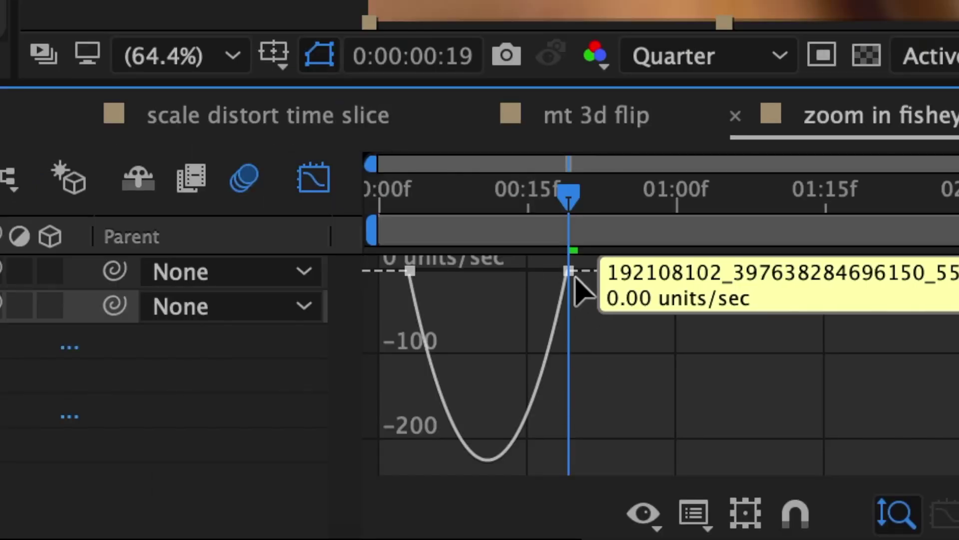
click(569, 271)
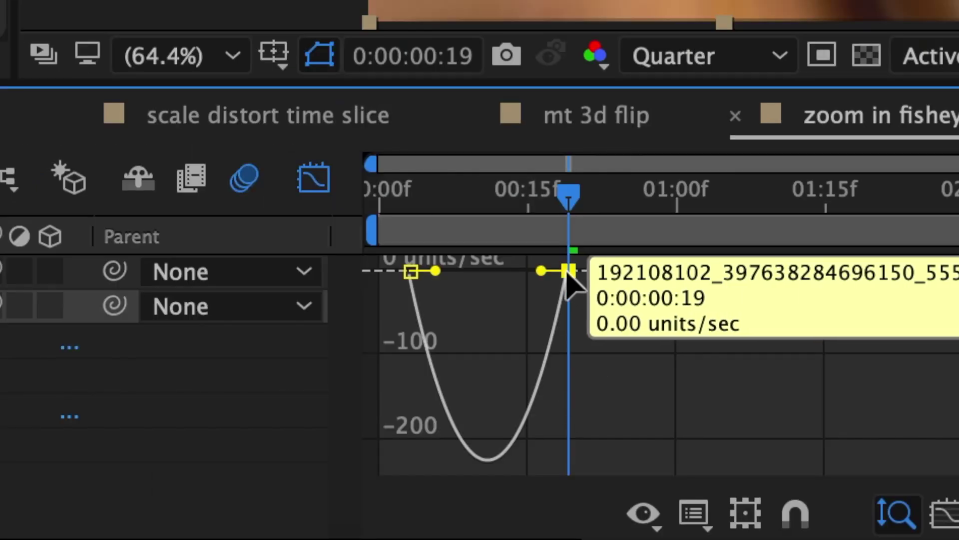
drag(548, 270, 570, 272)
drag(437, 272, 481, 272)
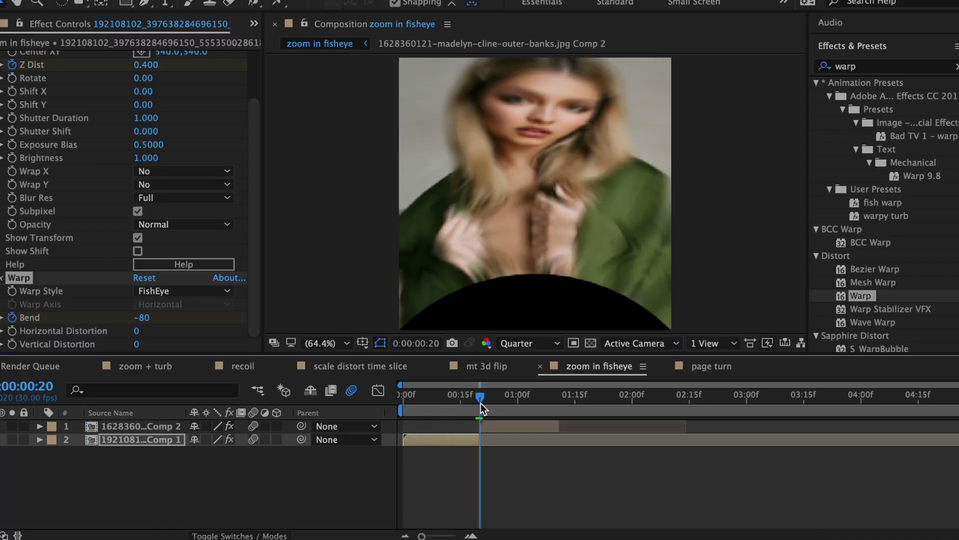
Give the incoming layer a FishEye warp with Bend keyframed from -80 to 0.
click(499, 427)
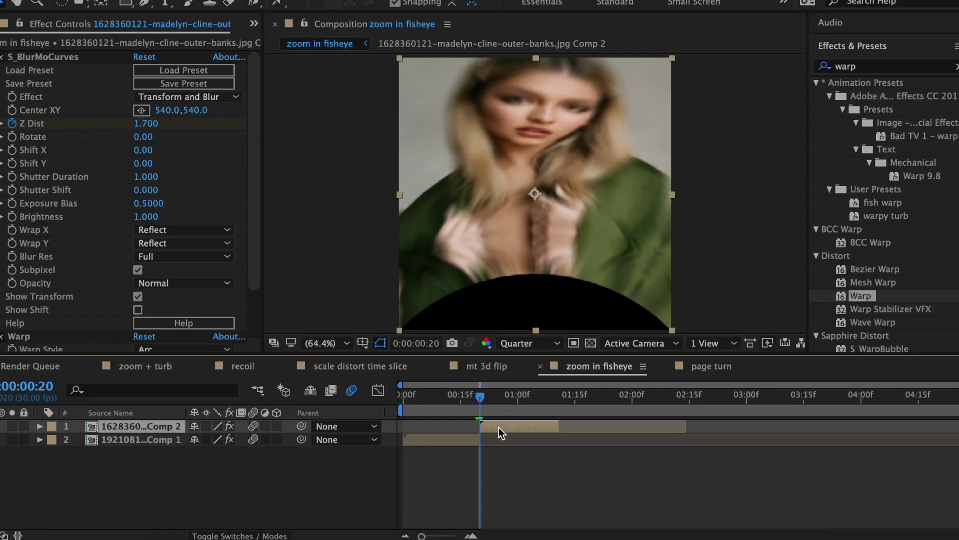
scroll(181, 294, down, 3)
click(182, 294)
click(194, 471)
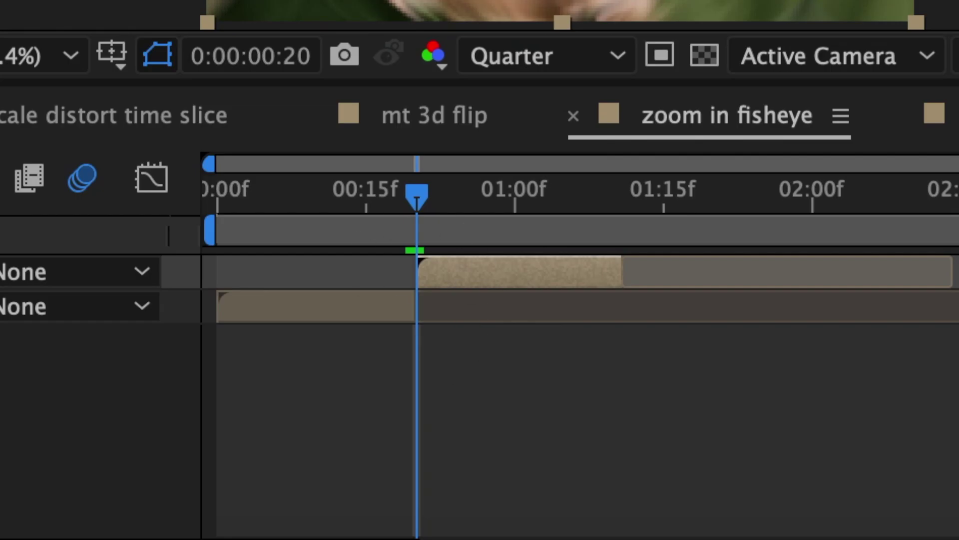
click(67, 134)
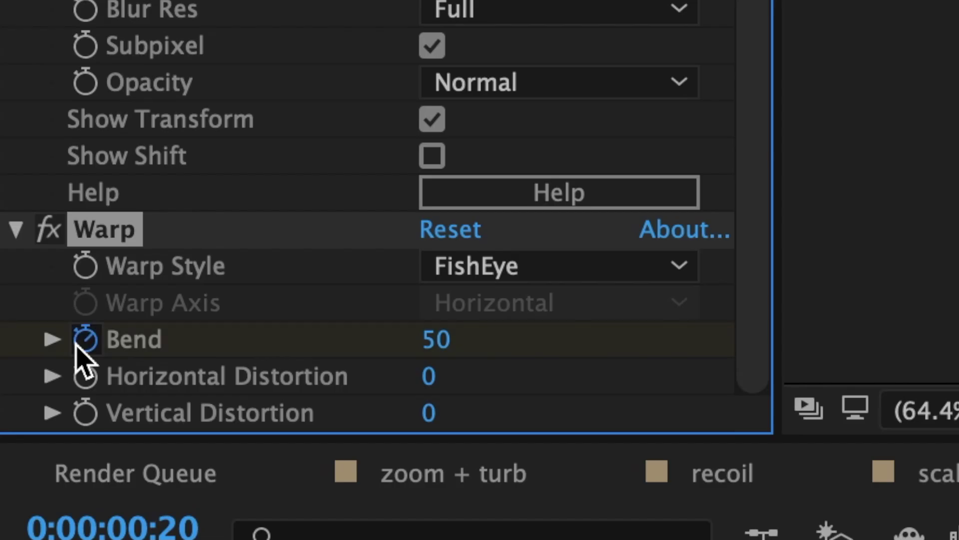
click(438, 339)
text(-80)
key(Return)
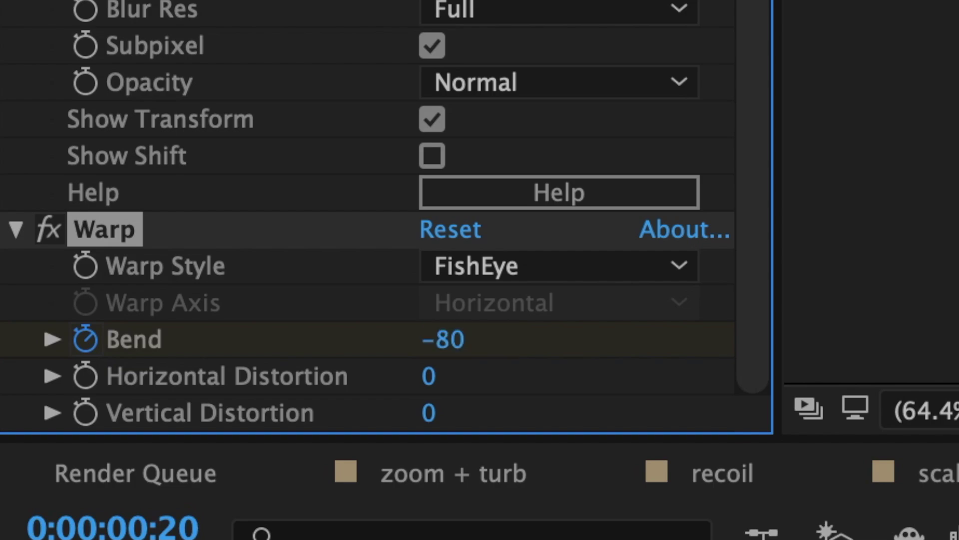
key(shift+Page_Down)
key(shift+Page_Down)
click(455, 336)
text(0)
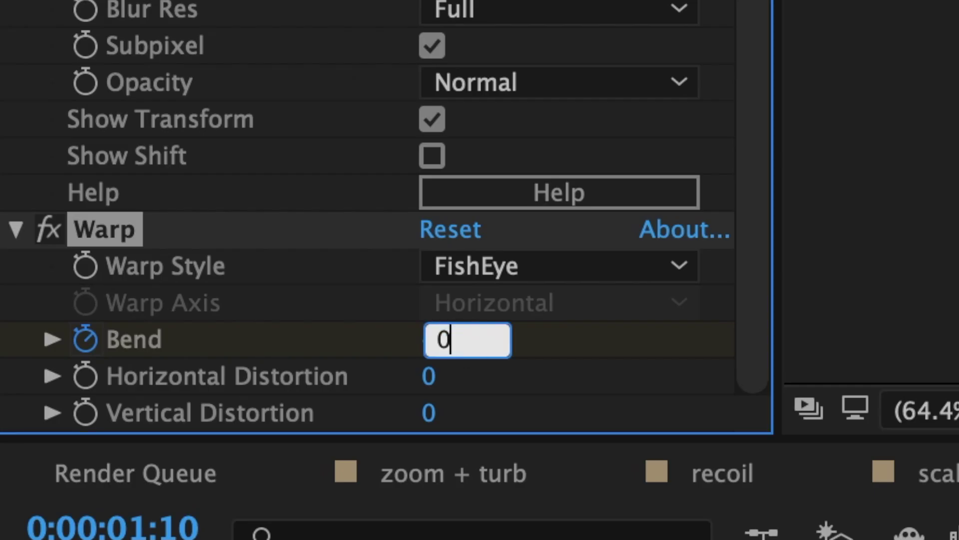
key(Return)
Ease the incoming Bend keyframes: 13% influence first, long slow settle dipping below zero.
right_click(106, 399)
mouse_move(150, 509)
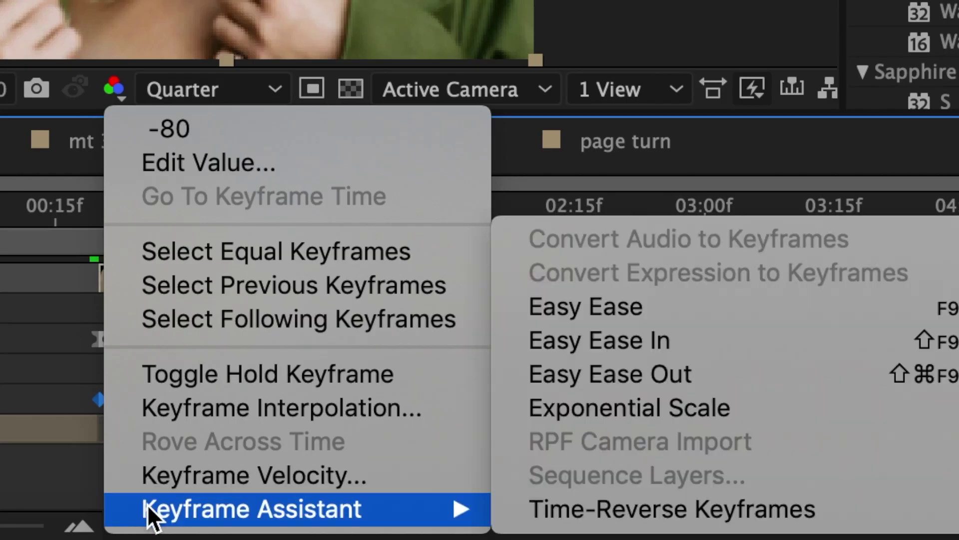
click(649, 322)
click(166, 175)
click(428, 454)
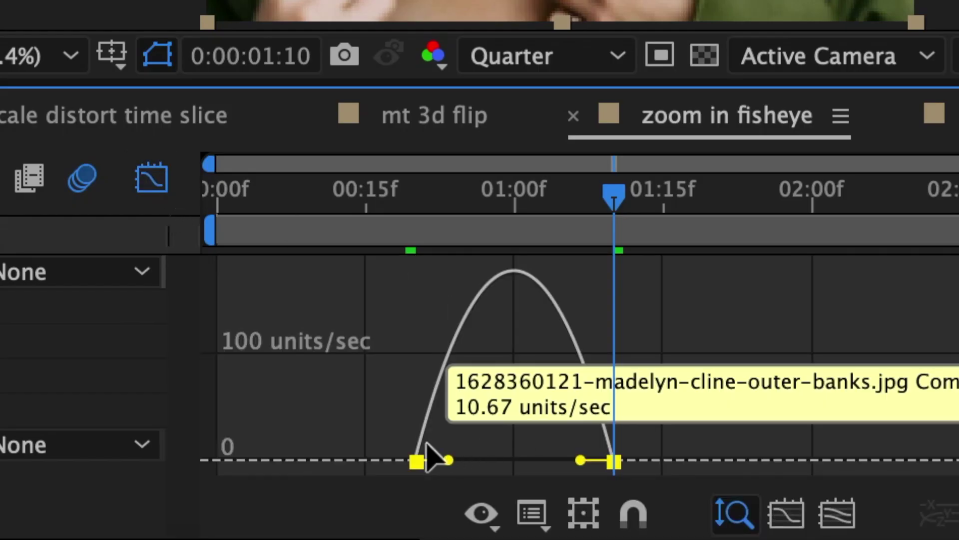
drag(450, 464, 433, 467)
drag(580, 460, 519, 459)
drag(614, 459, 616, 471)
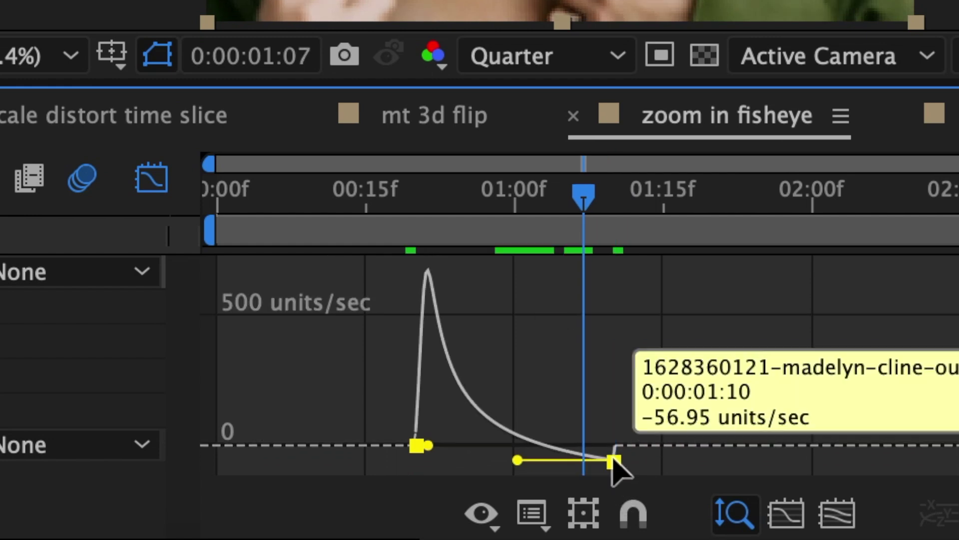
drag(614, 458, 615, 462)
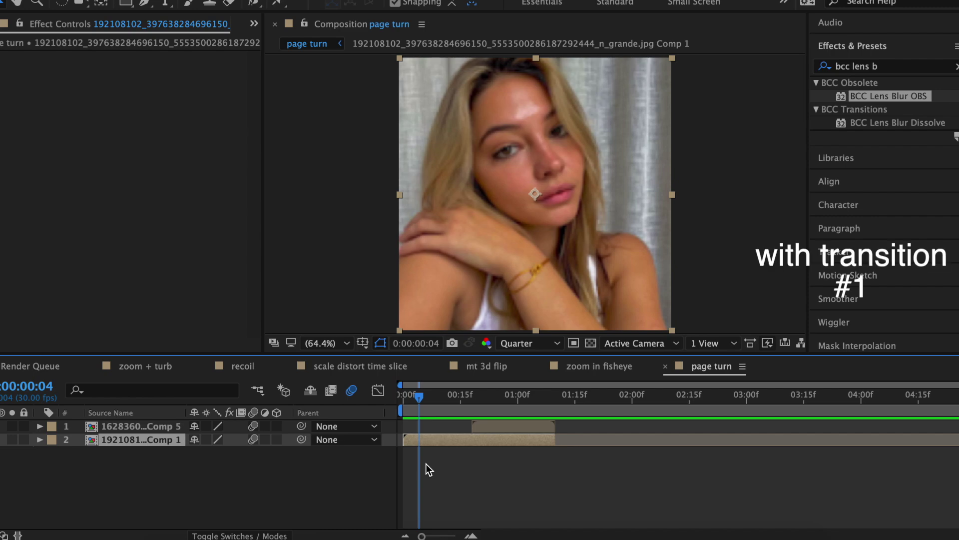
Duplicate the bottom image layer and trim the copy's out point to end earlier.
click(455, 476)
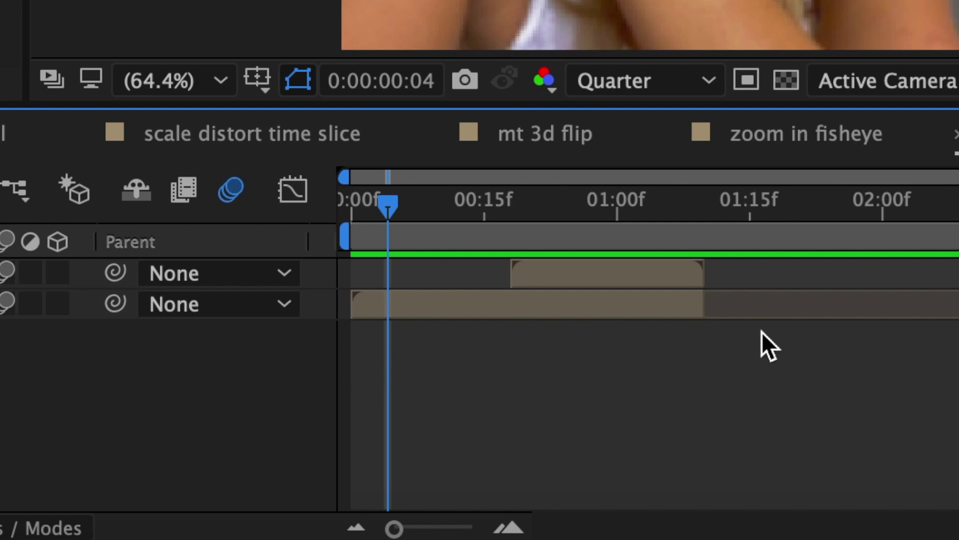
click(447, 303)
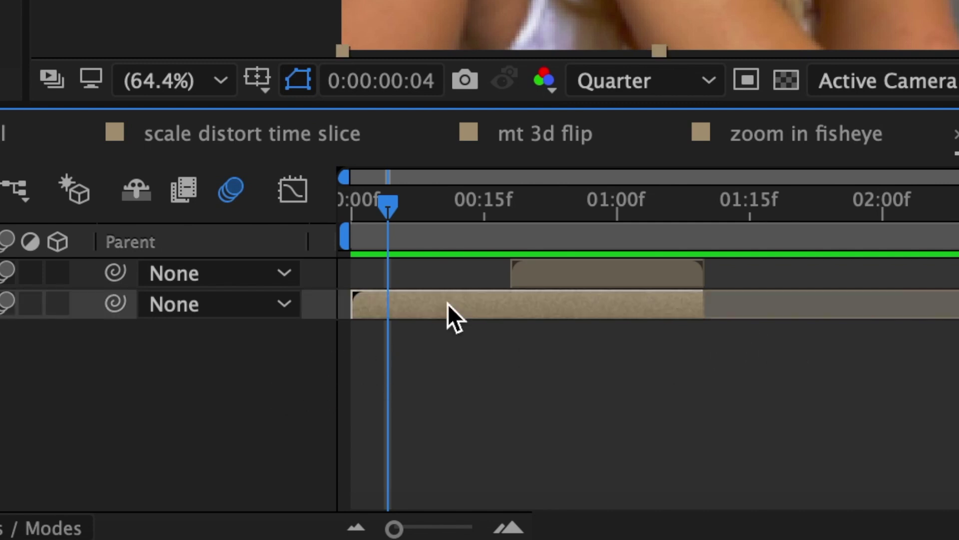
key(ctrl+d)
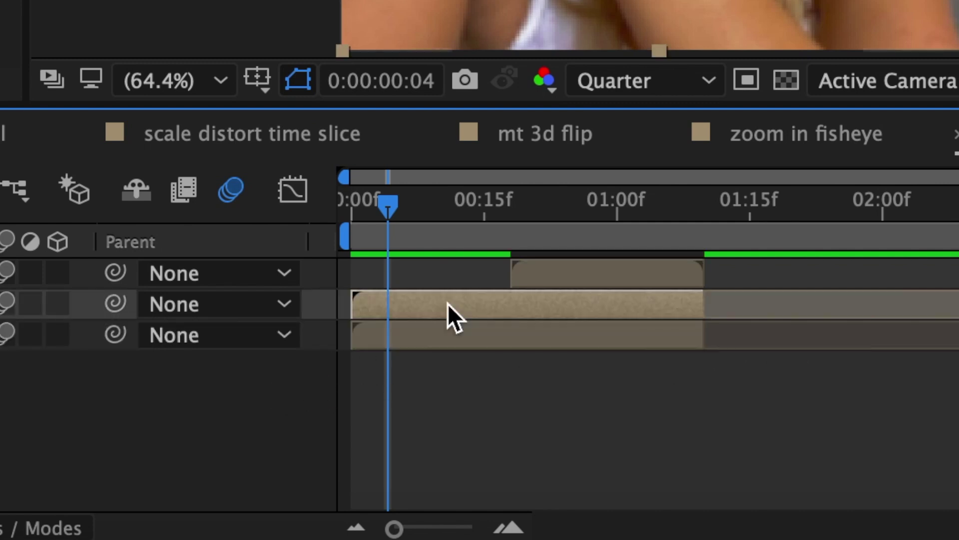
drag(706, 301, 518, 322)
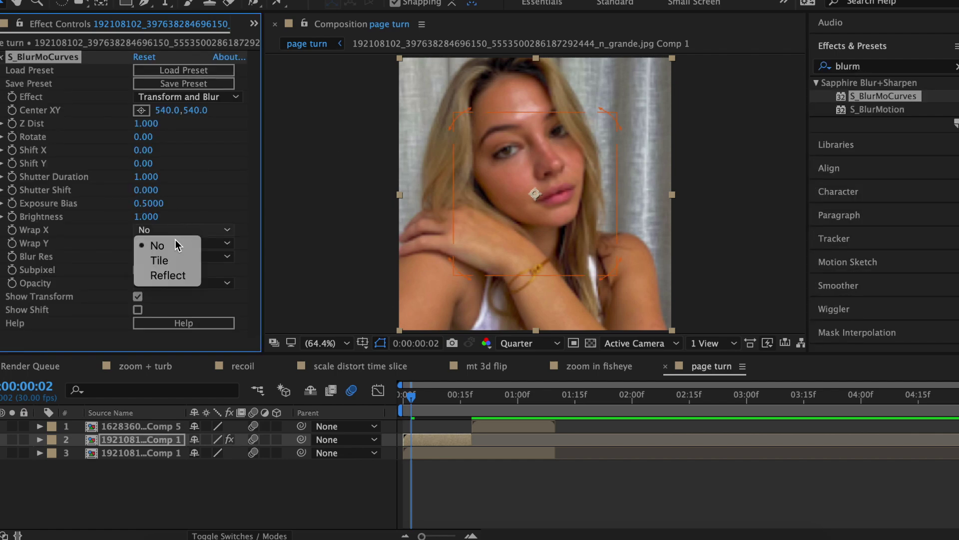
Set Wrap X and Wrap Y to Reflect and keyframe Shift Y up to 500.
click(152, 275)
click(183, 243)
click(160, 287)
click(12, 163)
click(145, 163)
text(500)
key(Return)
Easy Ease the Shift Y keyframes and shape the value graph for a slow start accelerating hard.
key(u)
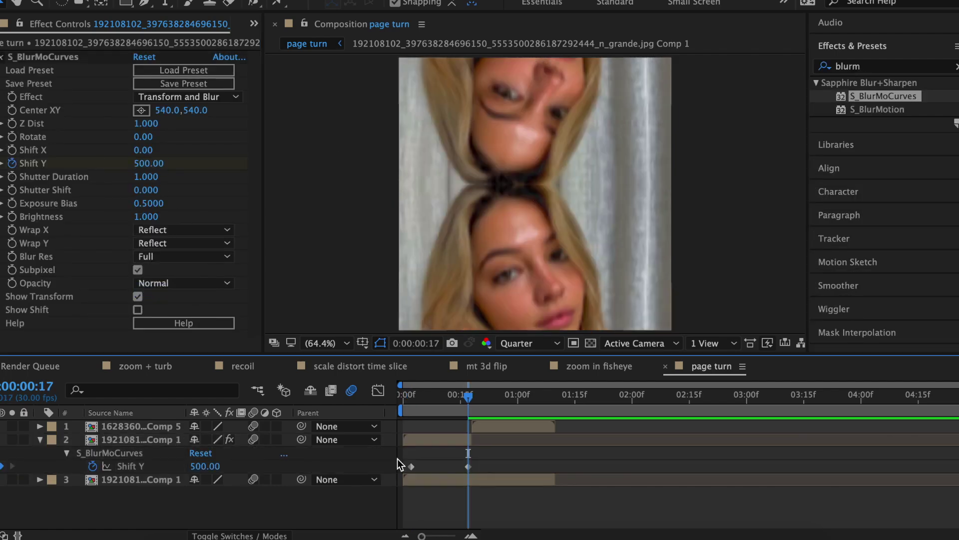
drag(397, 458, 478, 473)
right_click(410, 466)
click(629, 440)
click(379, 390)
click(523, 520)
click(573, 390)
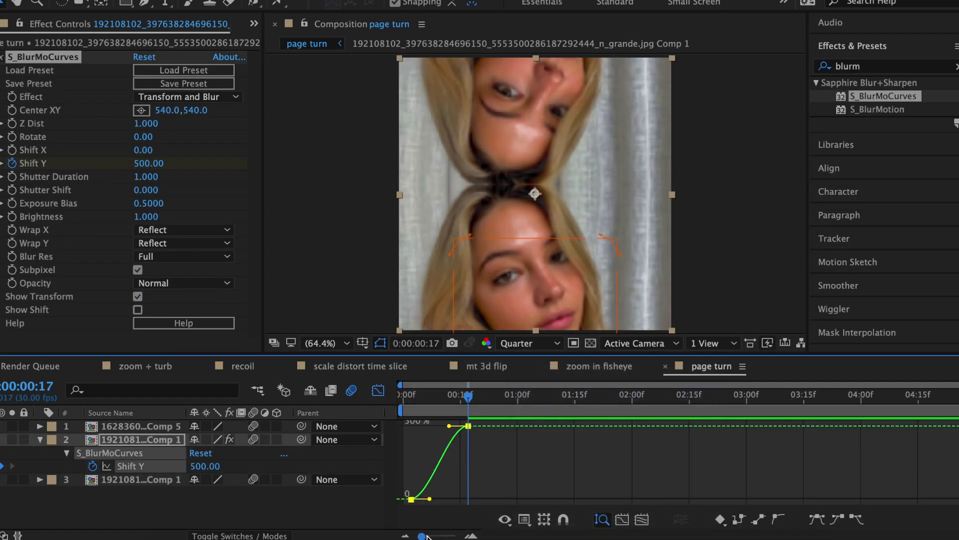
key(=)
drag(469, 426, 492, 478)
drag(440, 499, 483, 500)
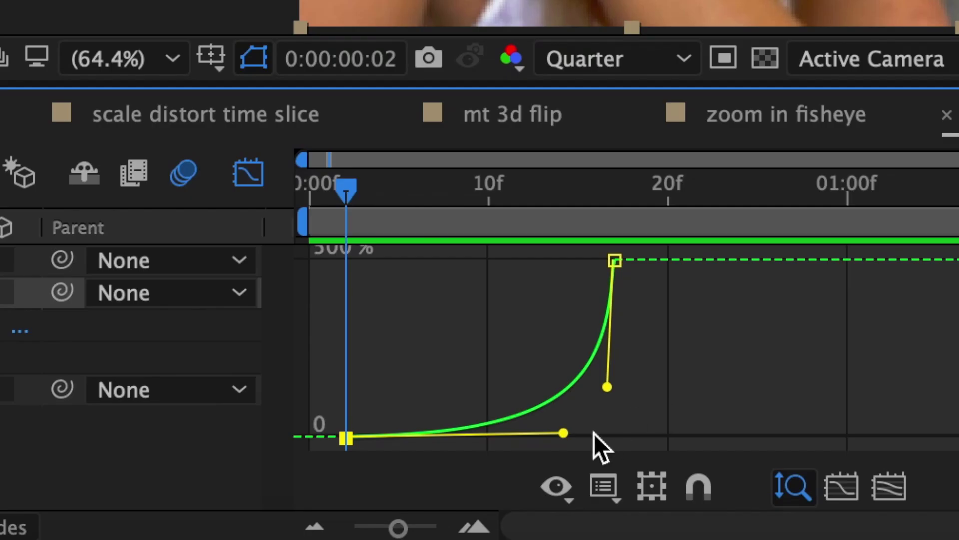
mouse_move(571, 444)
mouse_down()
mouse_move(574, 467)
mouse_move(576, 438)
mouse_up()
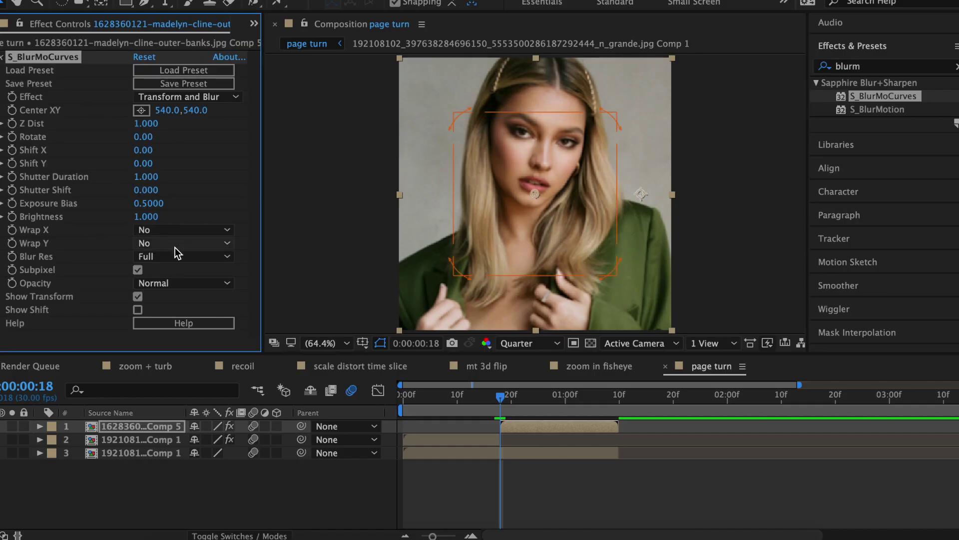
On the incoming layer set Wrap Y to Tile and keyframe Shift Y from -500 to 0.
click(175, 246)
click(167, 270)
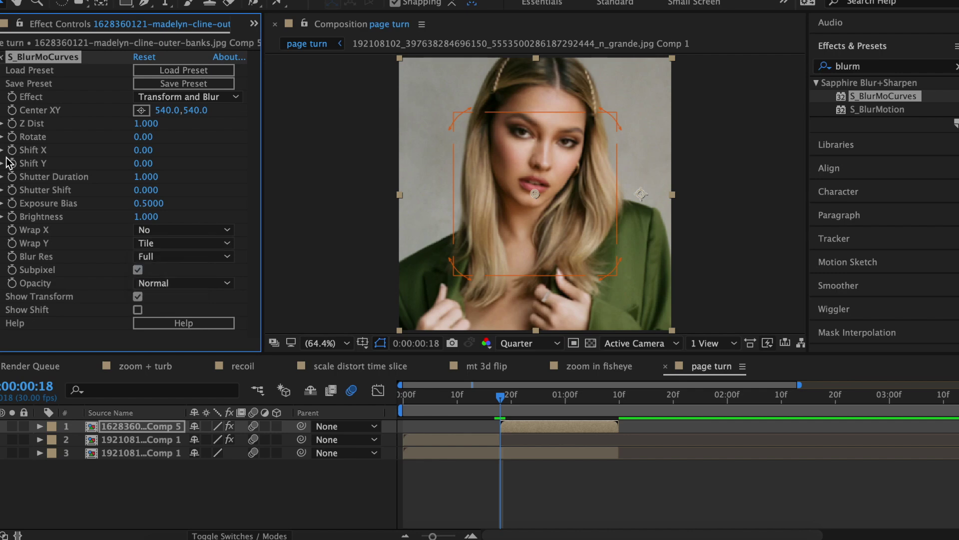
click(11, 163)
click(136, 164)
text(-500)
key(Return)
key(o)
click(156, 164)
text(0)
key(Return)
Easy Ease these Shift Y keyframes, shaping a fast start and slow landing.
key(u)
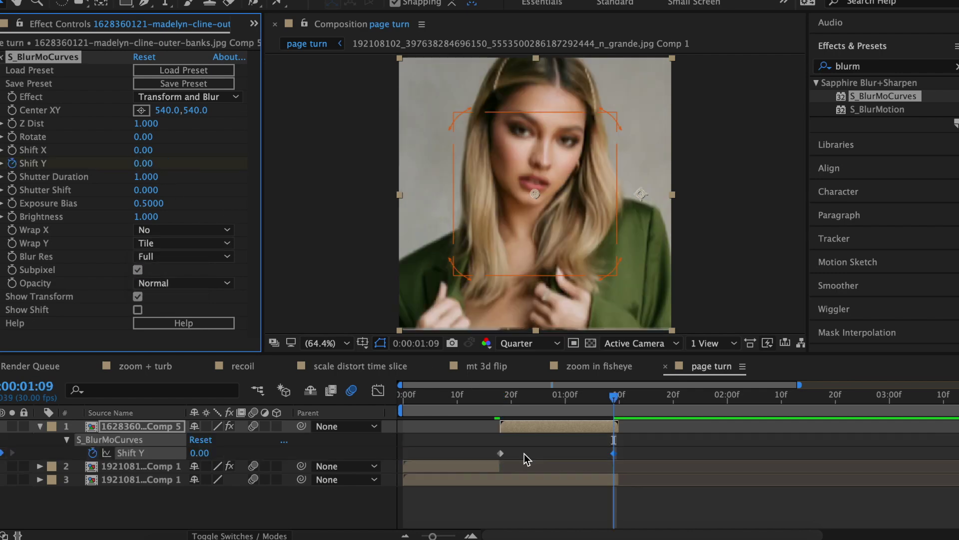
drag(634, 450, 494, 456)
right_click(500, 453)
mouse_move(566, 528)
click(708, 439)
click(379, 391)
drag(538, 499, 478, 447)
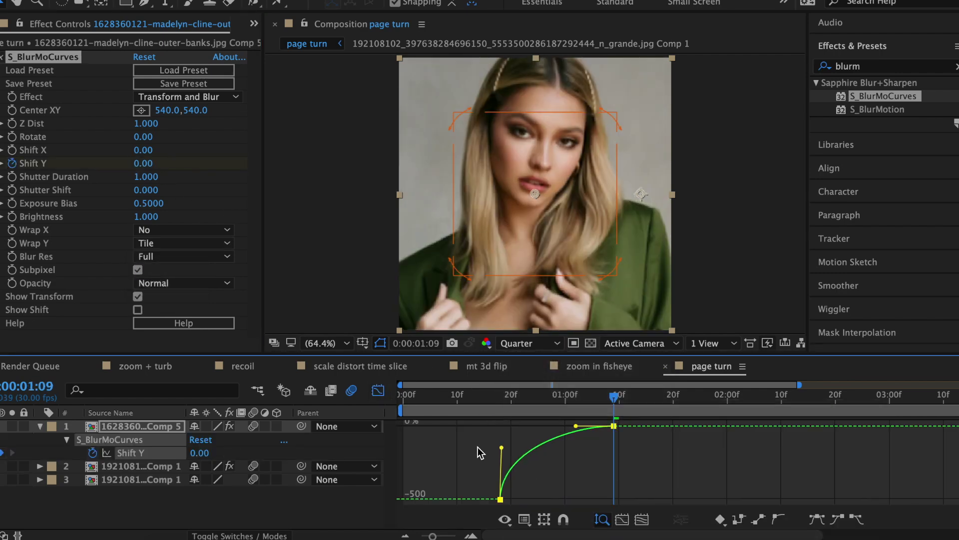
drag(576, 428, 523, 425)
Find S_WipeRectangle by searching 'wiper' and apply it to layer 2.
click(678, 194)
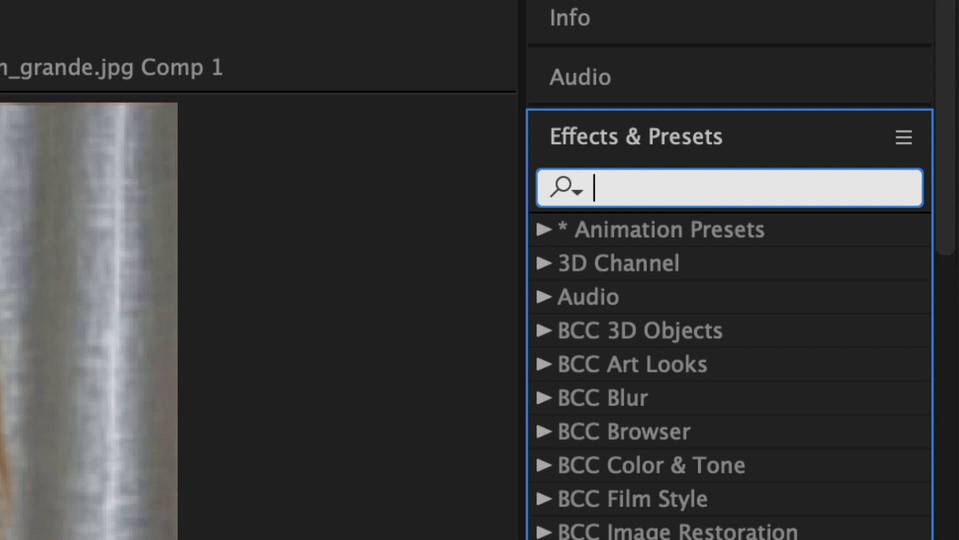
text(wipere)
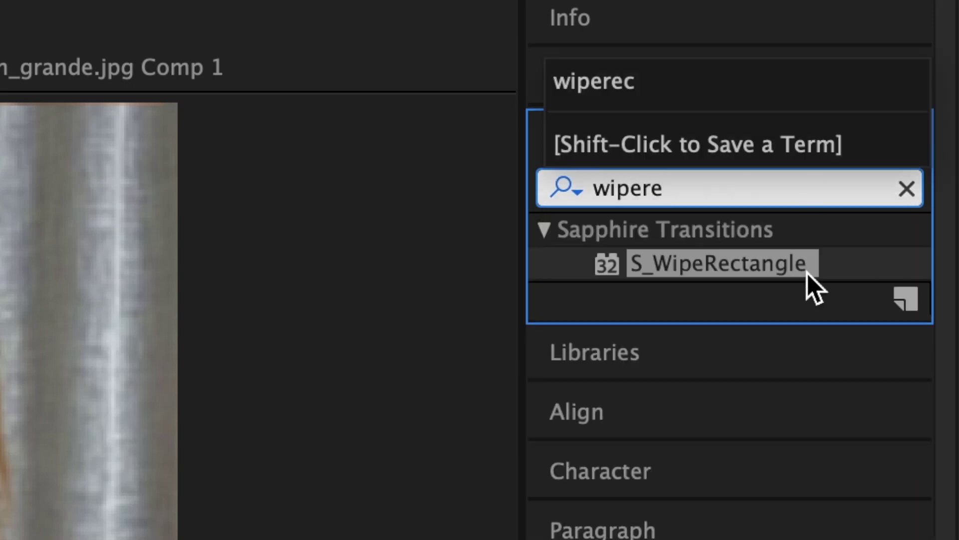
double_click(735, 273)
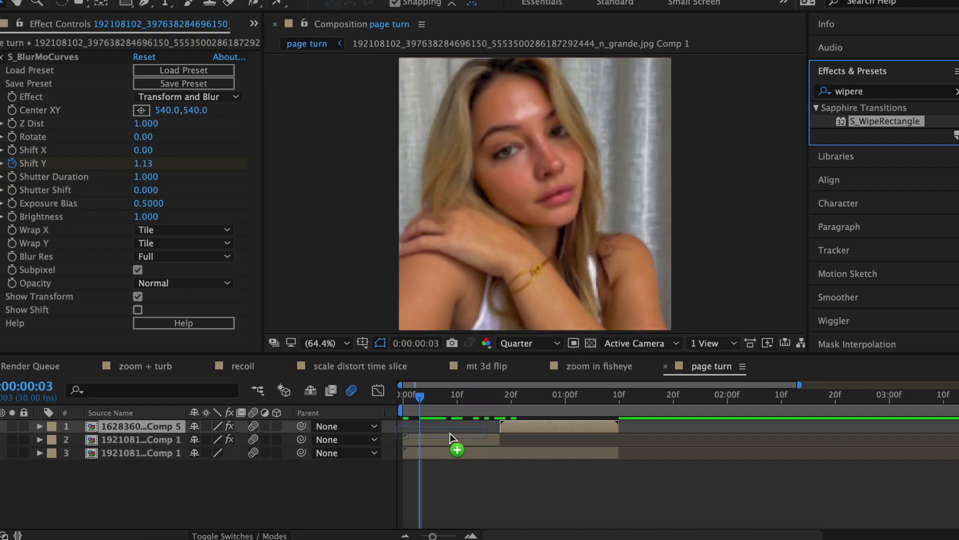
drag(450, 434, 449, 438)
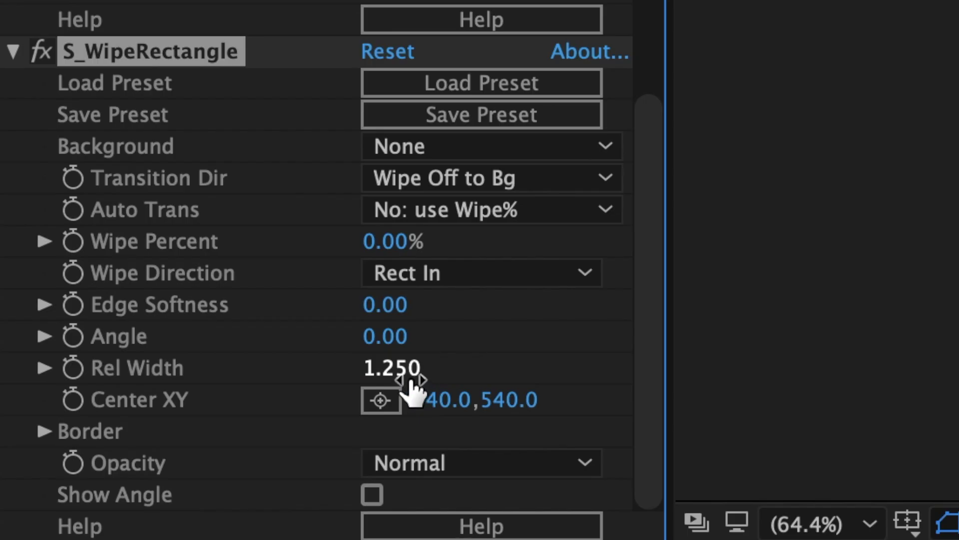
Set the wipe's Rel Width to 1 and Wipe Percent to 50%.
click(150, 274)
text(1)
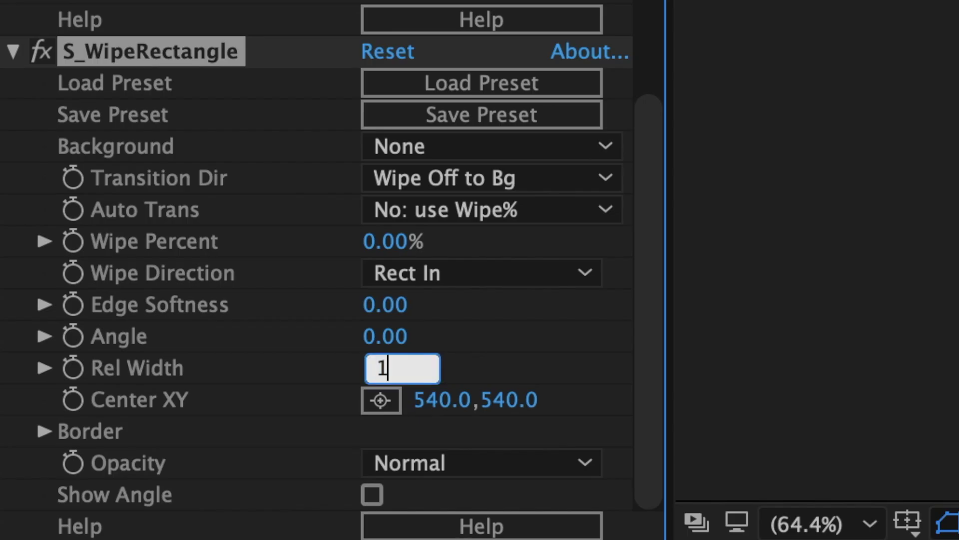
key(Return)
click(394, 245)
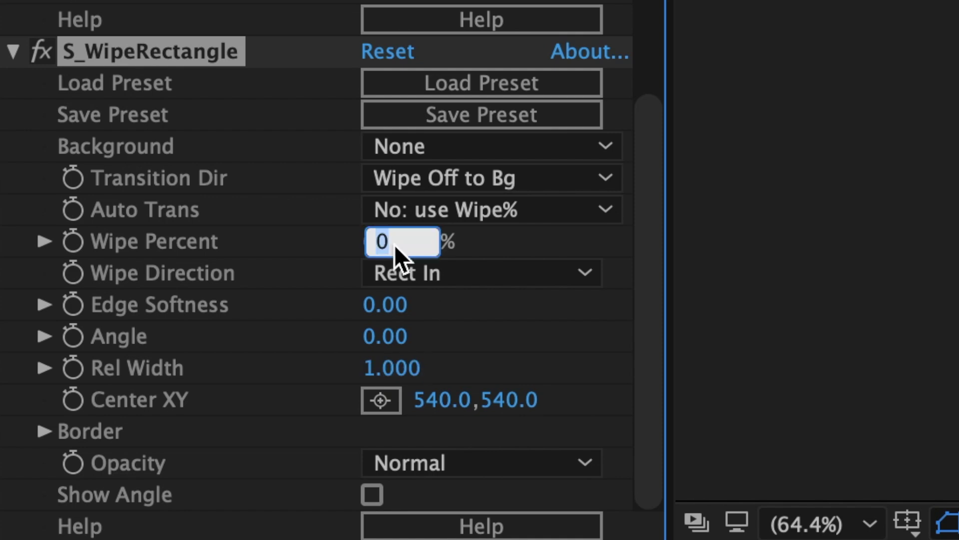
text(50)
key(Return)
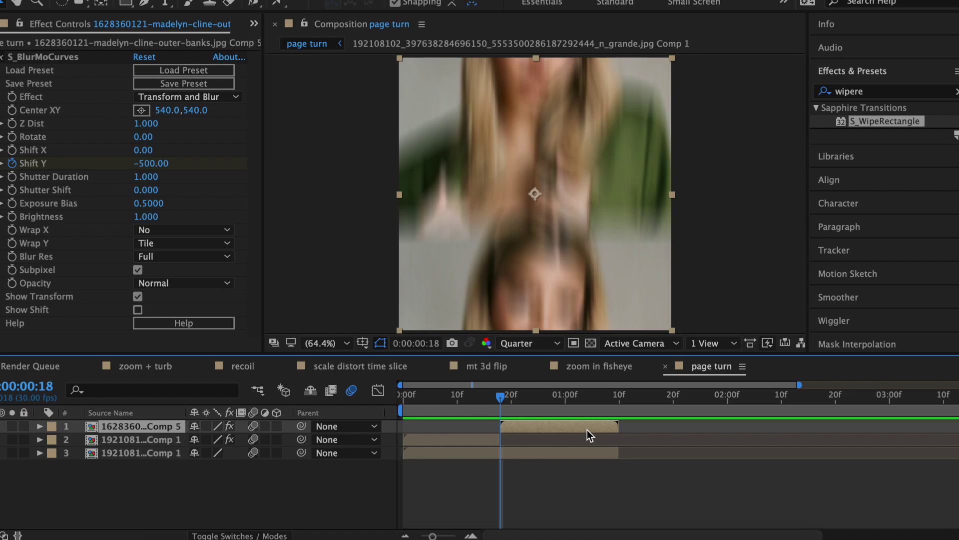
Create a new pure white solid layer.
click(71, 18)
mouse_move(61, 49)
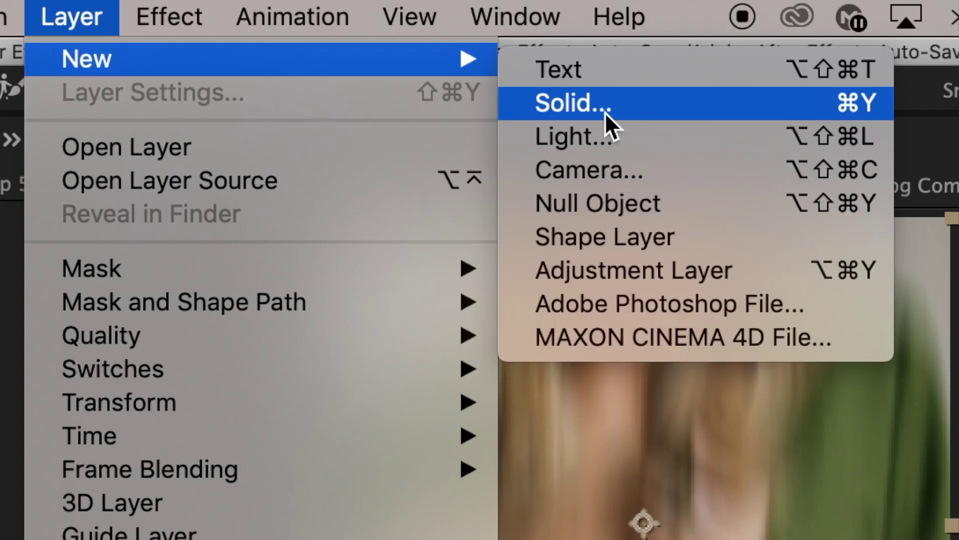
click(605, 112)
click(475, 439)
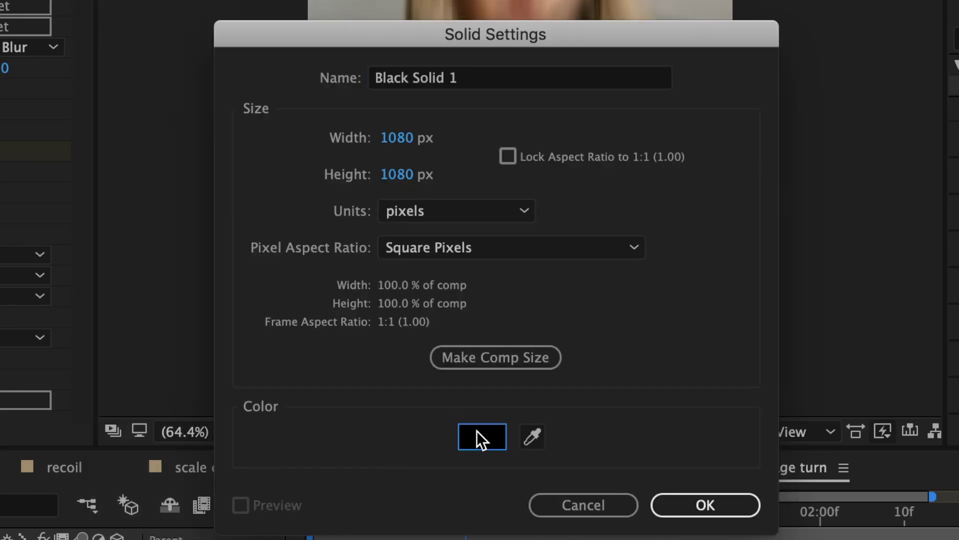
click(268, 156)
click(803, 159)
click(706, 505)
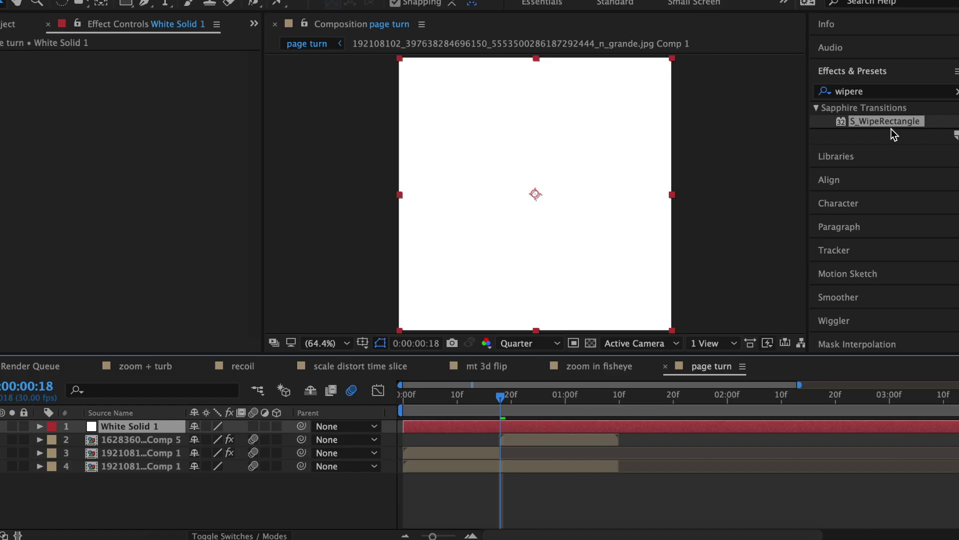
Apply S_WipeRectangle to the solid with Rel Width 1, Rect Out, 97%, starting at frame 18.
double_click(889, 122)
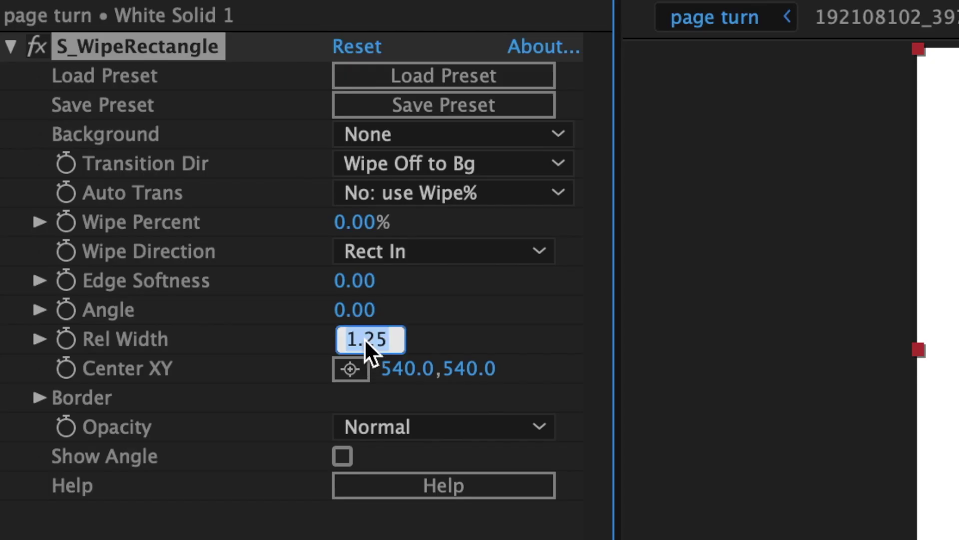
text(1)
key(Return)
click(508, 225)
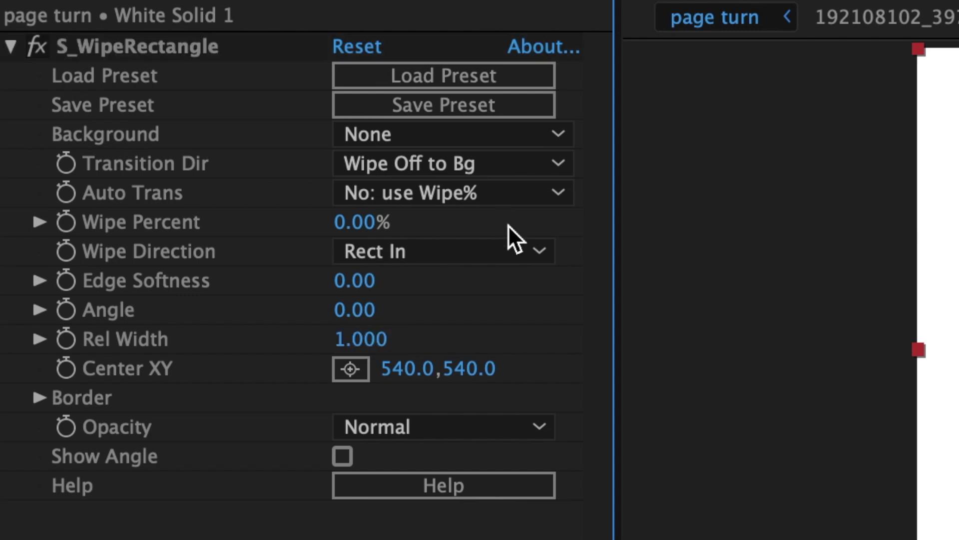
click(497, 251)
click(464, 319)
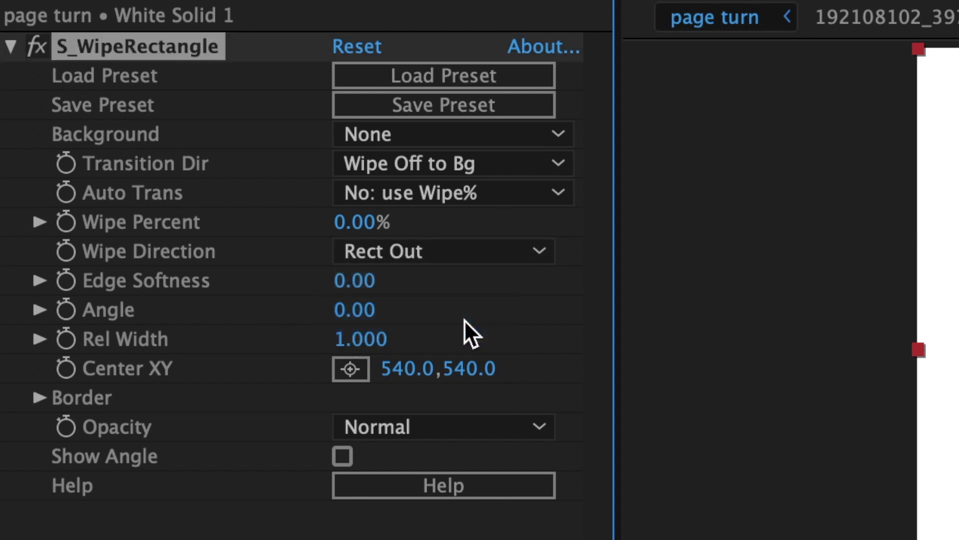
click(364, 223)
text(9)
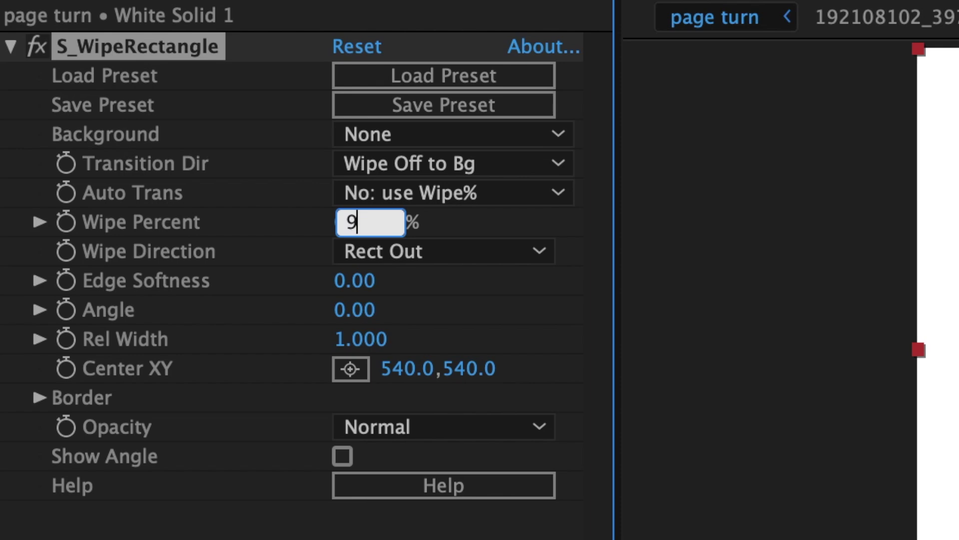
text(7)
key(Return)
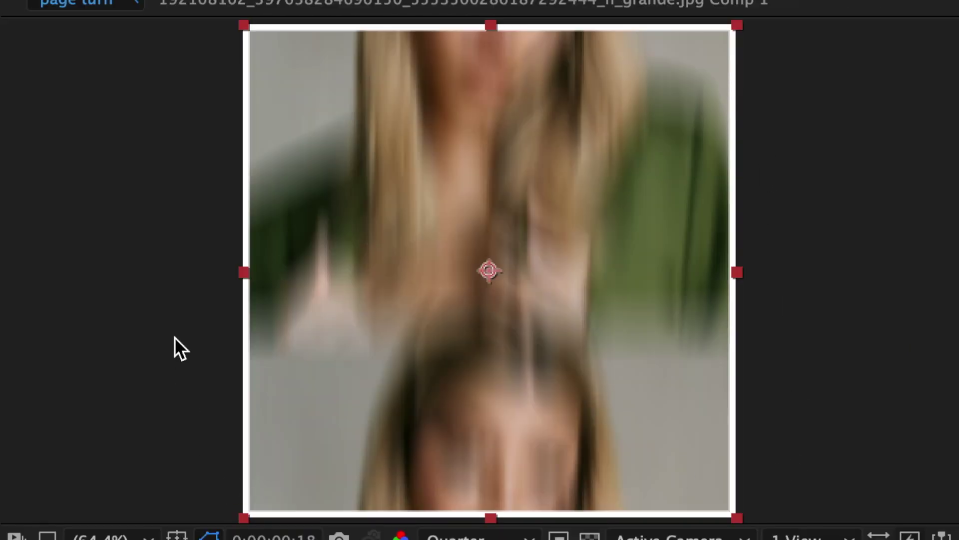
drag(113, 254, 353, 253)
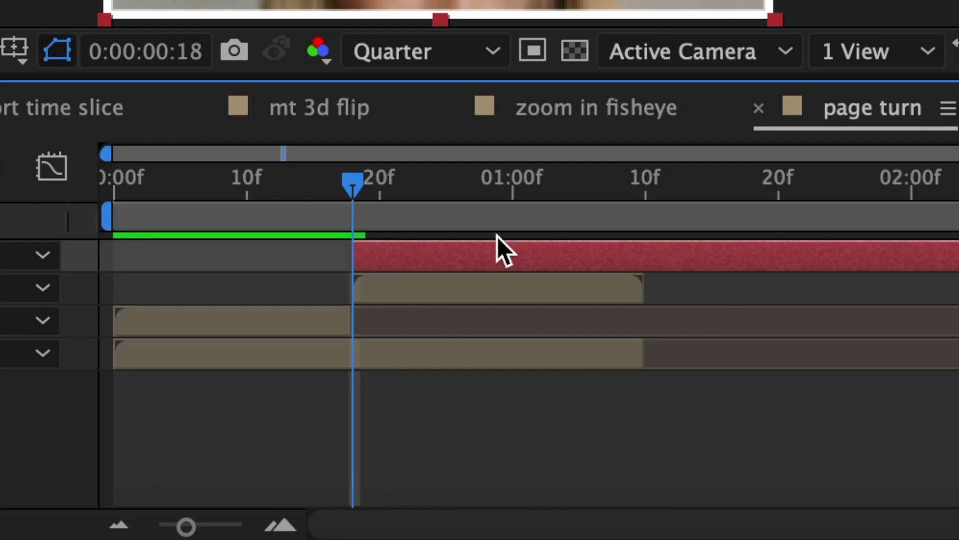
click(644, 200)
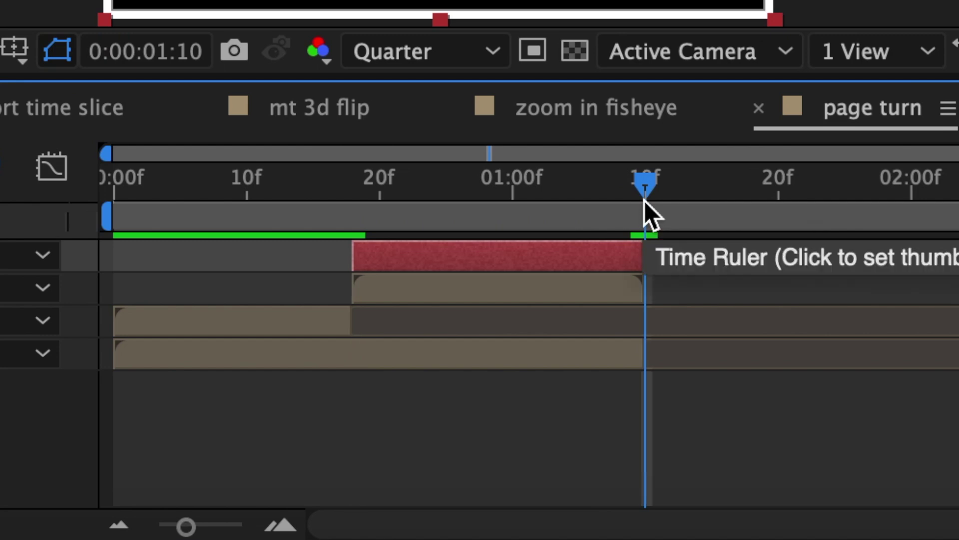
End the white border at 1:10, pre-compose it as Pre-comp 4, and enable motion blur.
key(alt+bracketright)
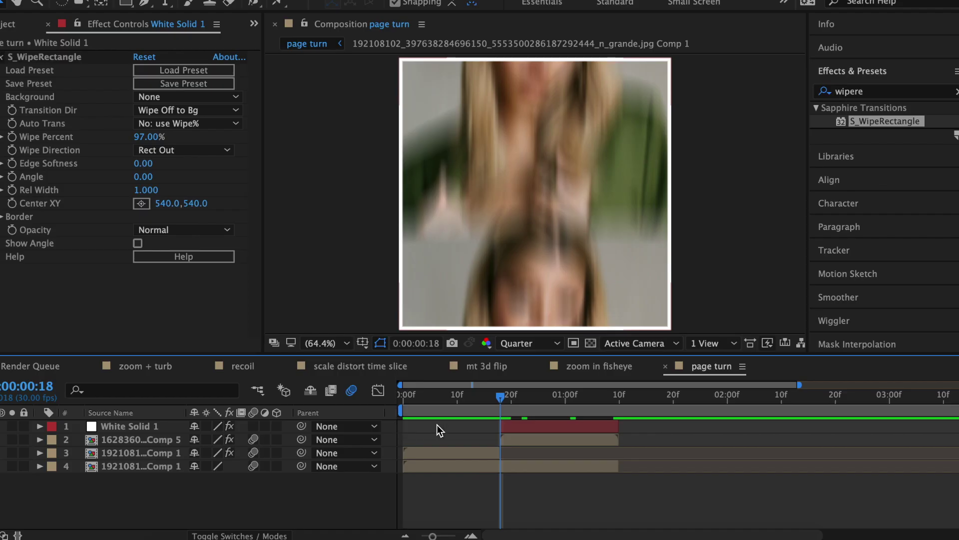
click(436, 425)
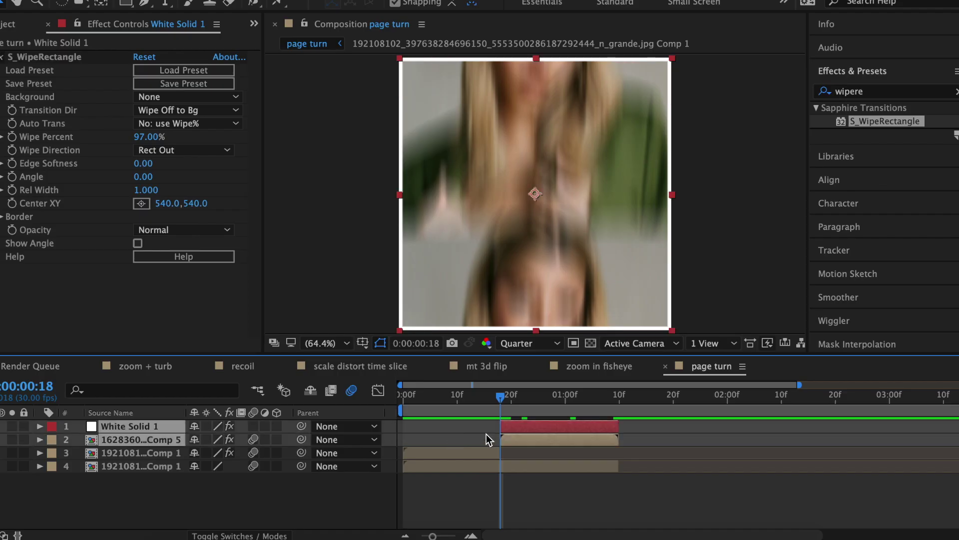
right_click(554, 428)
click(606, 405)
click(614, 415)
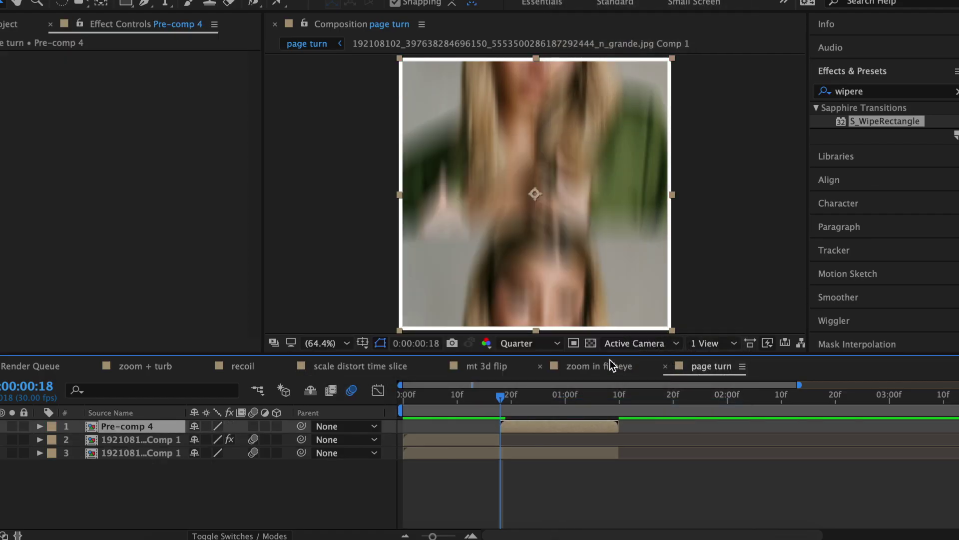
click(254, 426)
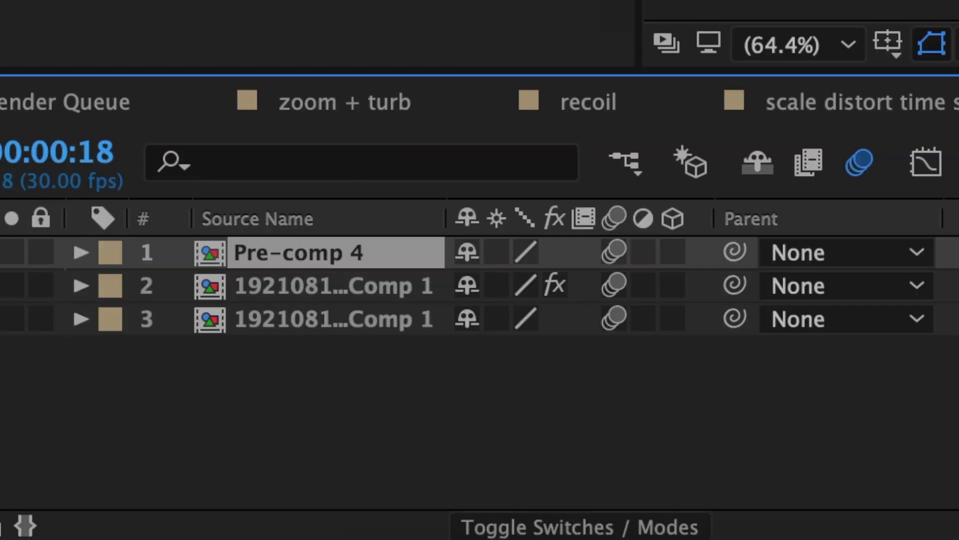
Keyframe Pre-comp 4's Scale at 50% at 18f and 65% around 1:00.
key(s)
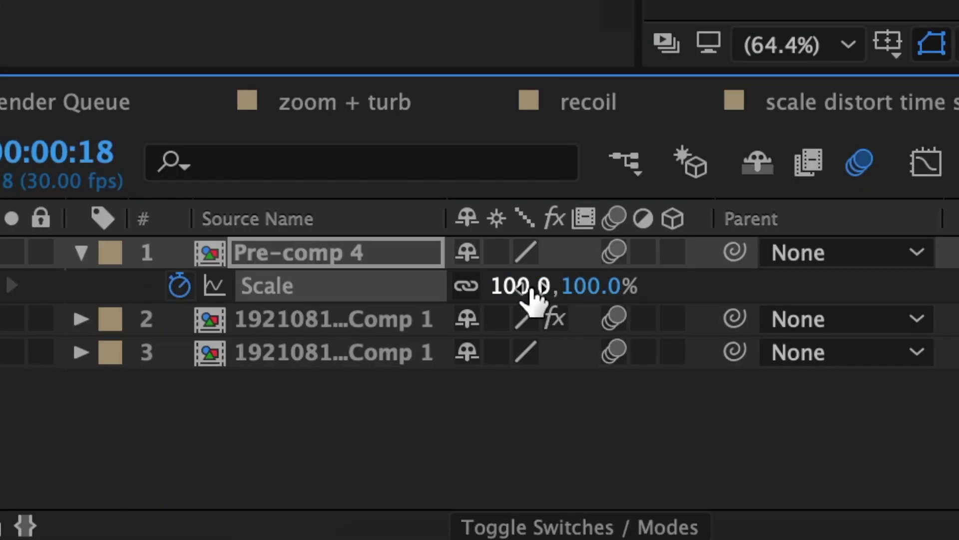
click(530, 295)
text(50)
key(Return)
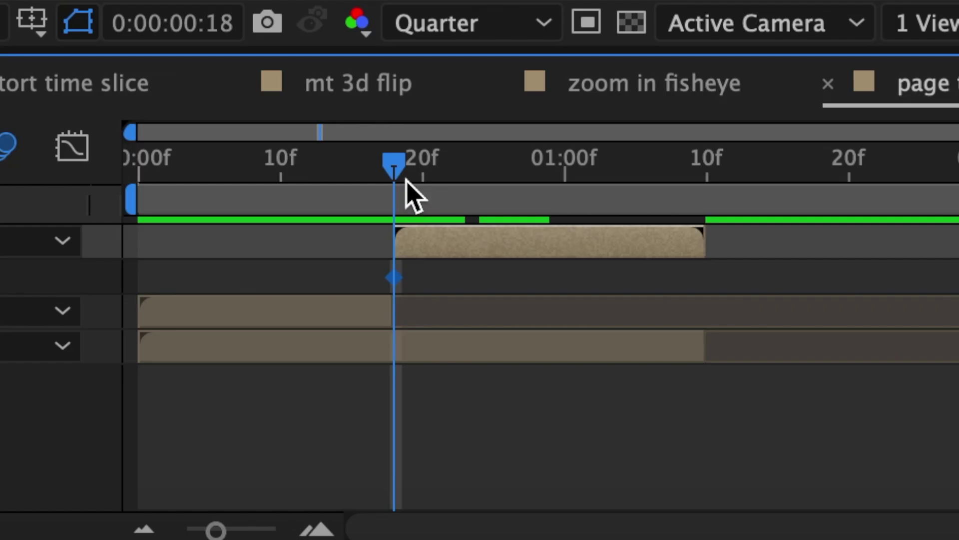
drag(400, 176, 572, 186)
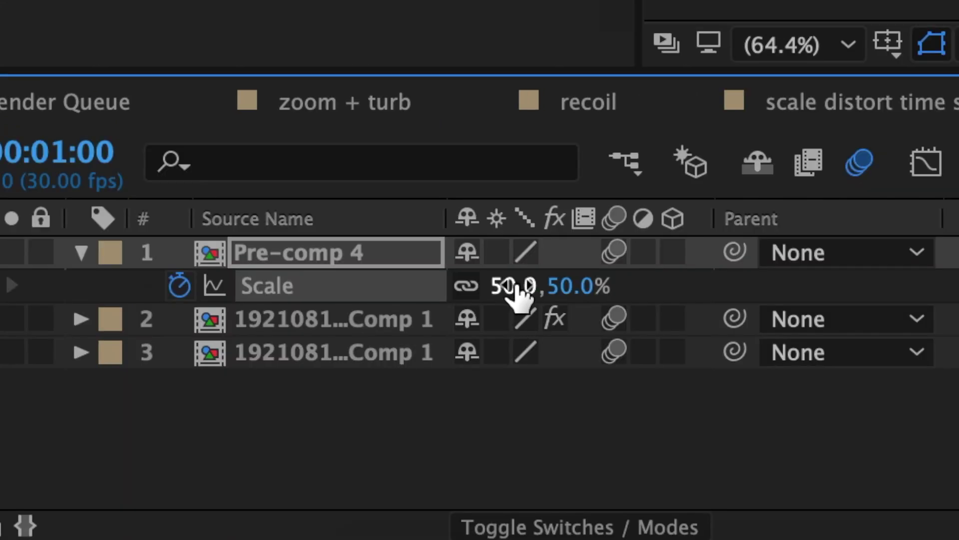
click(515, 285)
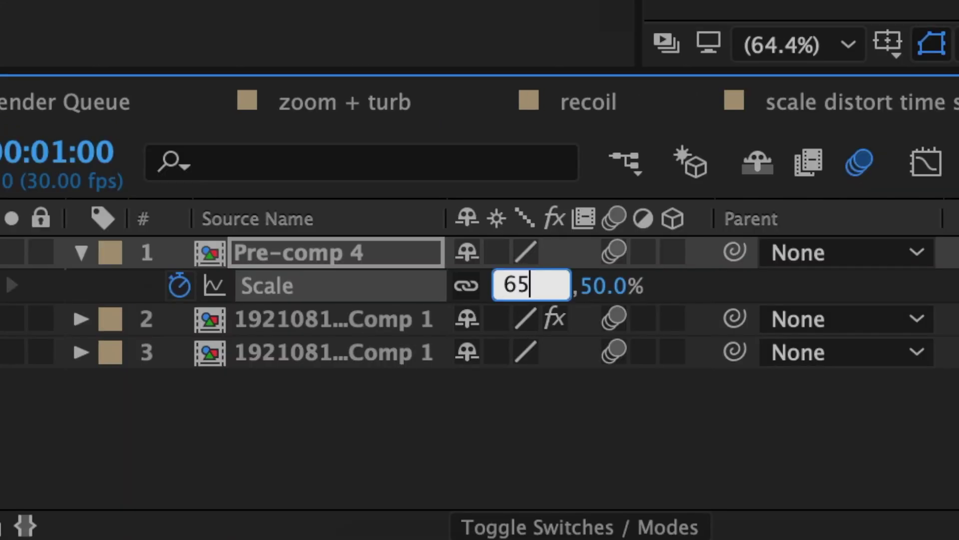
key(Return)
Keyframe Pre-comp 4's Rotation between 18f and about frame 26, ending at -6°.
drag(565, 175, 393, 185)
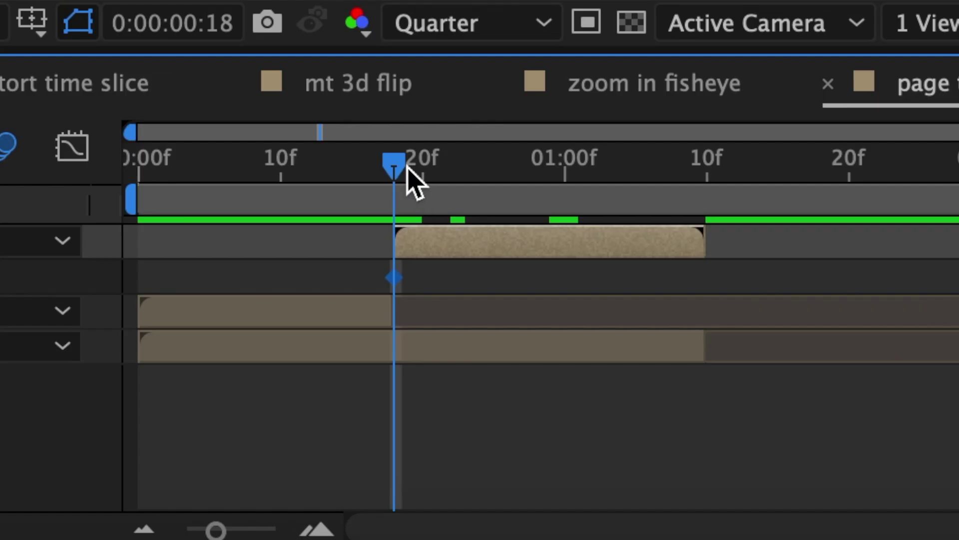
drag(404, 163, 561, 185)
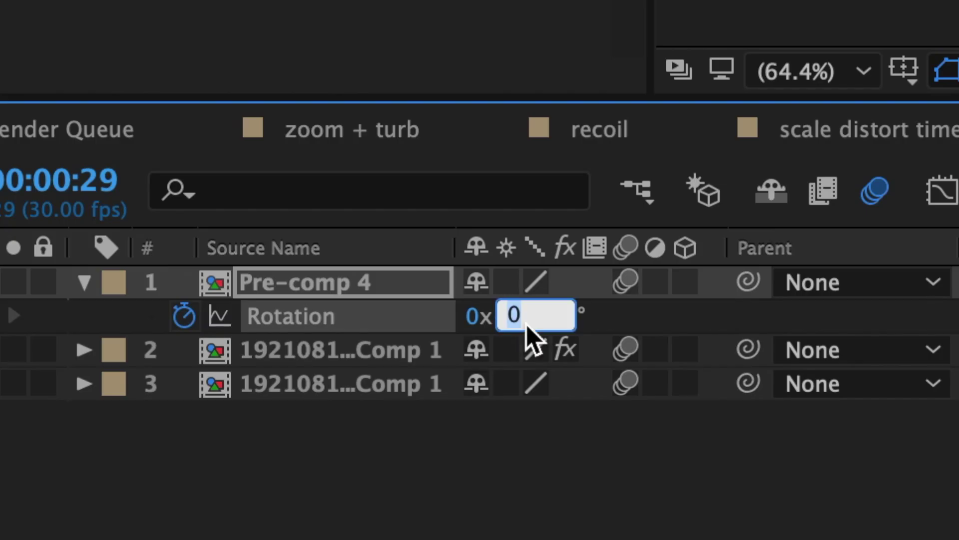
key(Return)
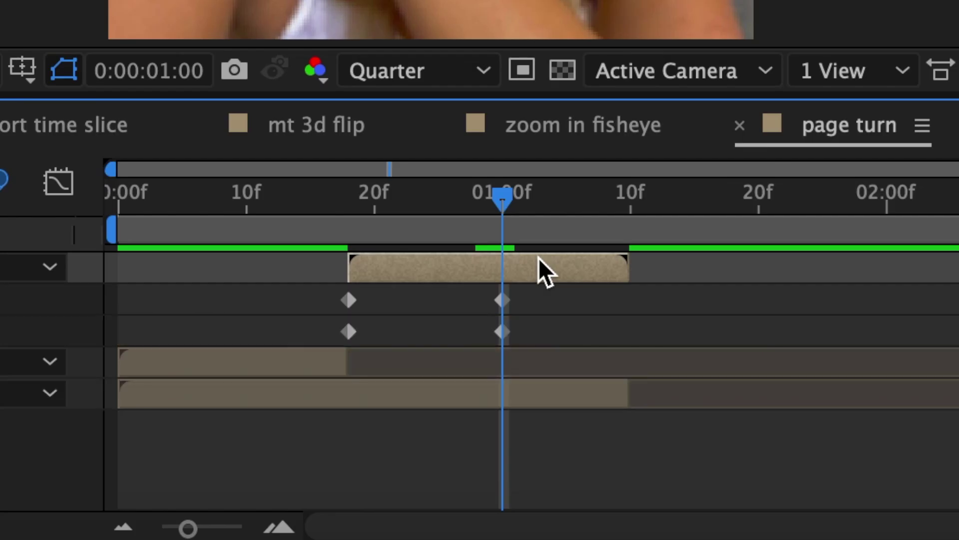
Apply Easy Ease to both the Scale and Rotation keyframe pairs.
drag(520, 294, 308, 337)
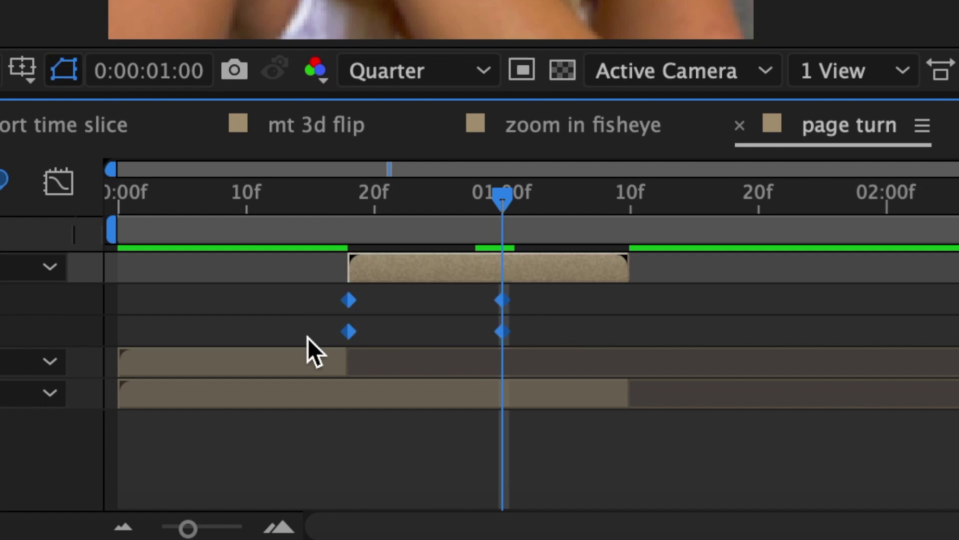
right_click(351, 336)
mouse_move(467, 507)
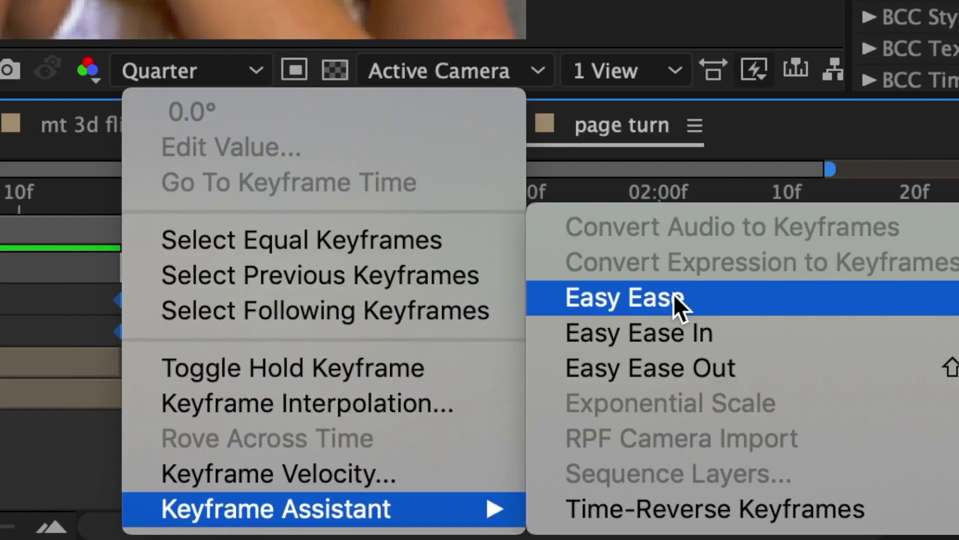
click(674, 298)
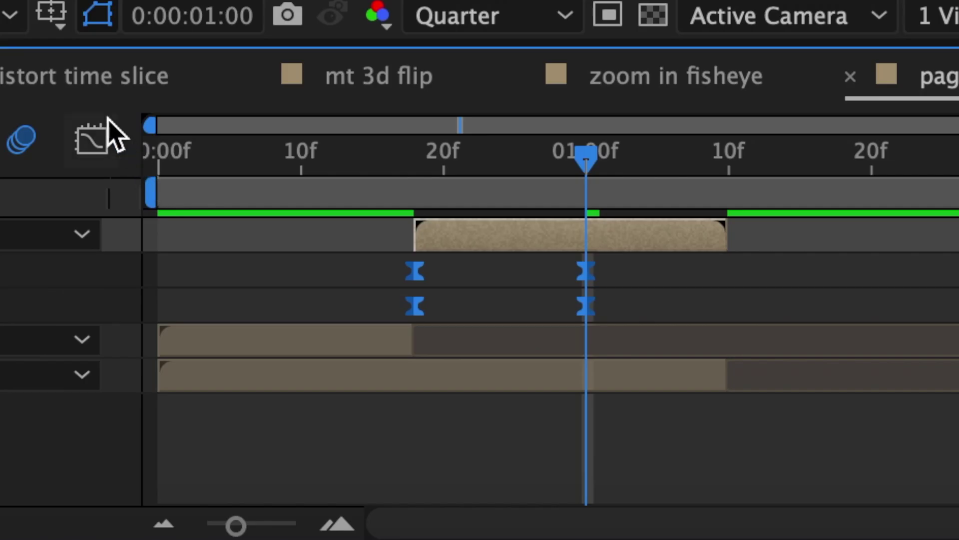
Adjust the Scale and Rotation speed curves to start abruptly and settle slowly at the end.
click(92, 141)
drag(236, 525, 254, 525)
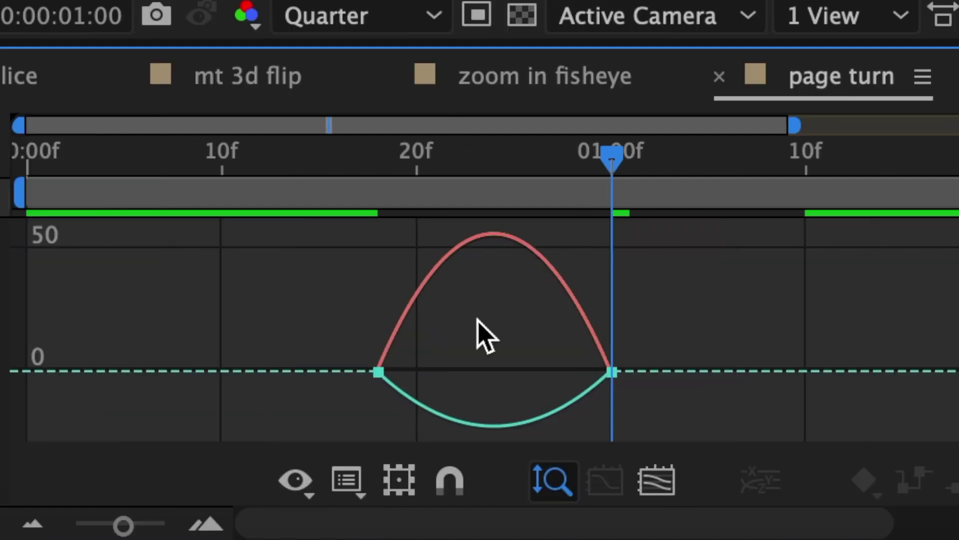
click(485, 235)
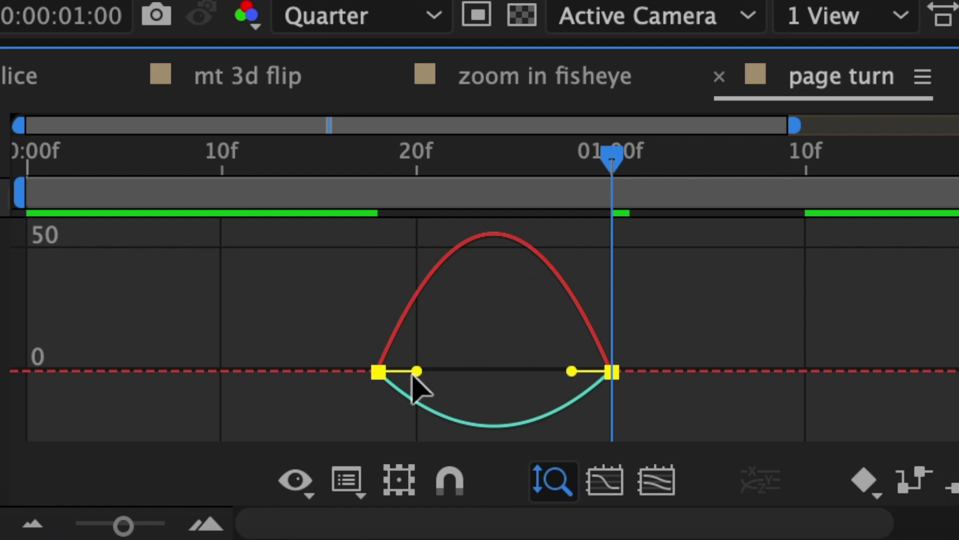
drag(415, 373, 380, 379)
drag(571, 371, 511, 377)
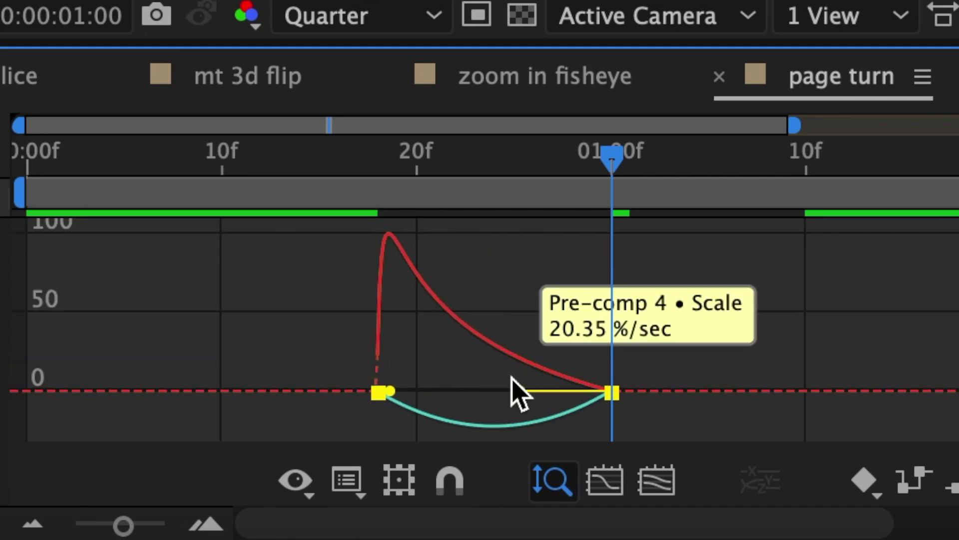
click(405, 407)
drag(417, 392, 381, 393)
drag(573, 394, 507, 407)
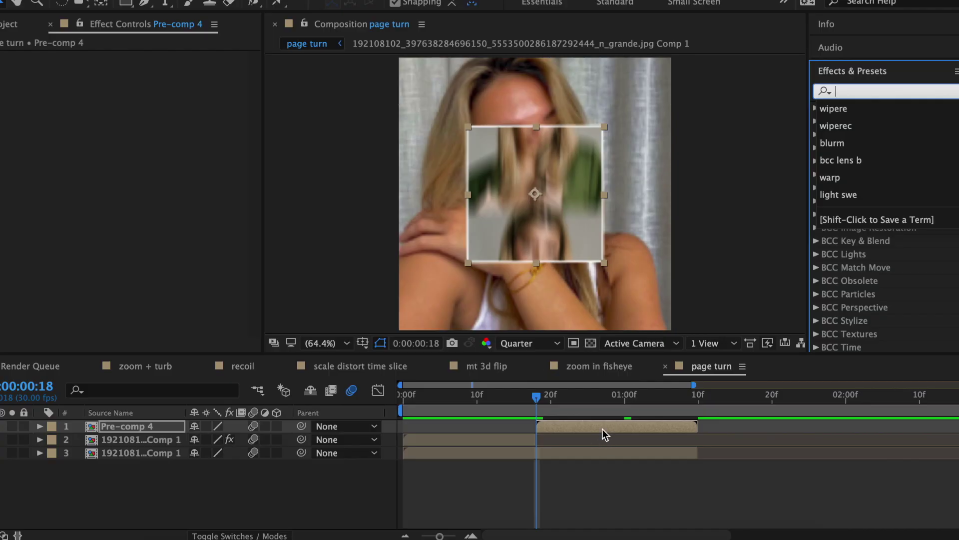
Apply CC Page Turn to Pre-comp 4 and curl the corner toward the upper left at 18f.
text(cc page)
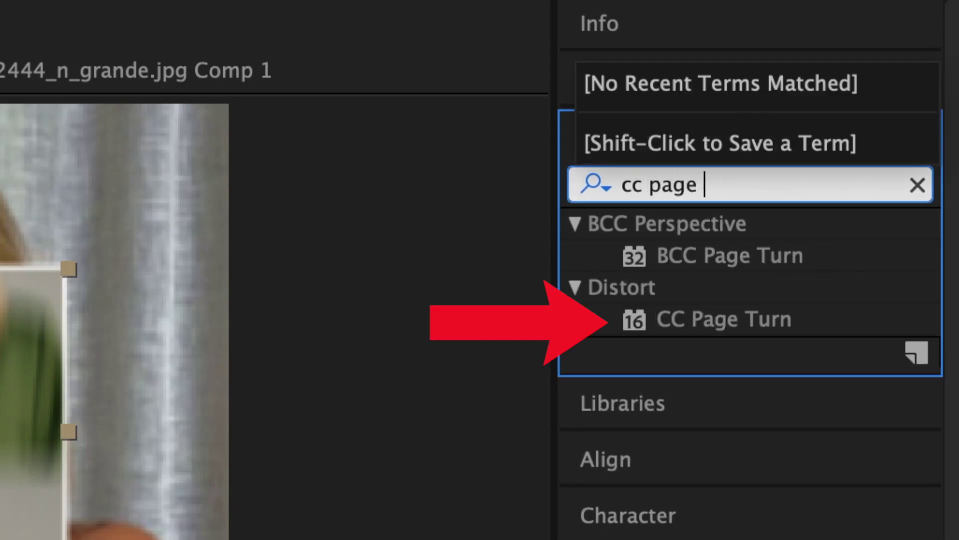
drag(724, 320, 557, 427)
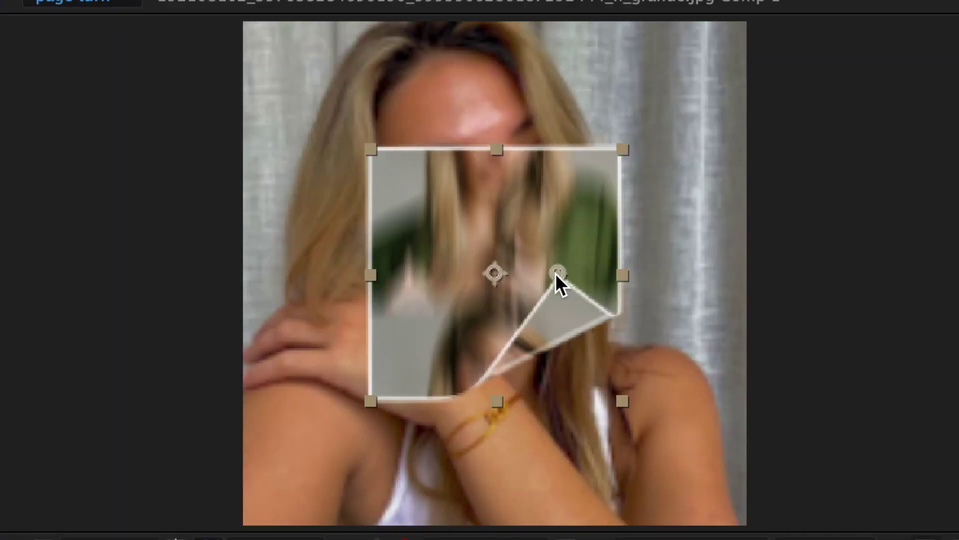
drag(556, 273, 442, 218)
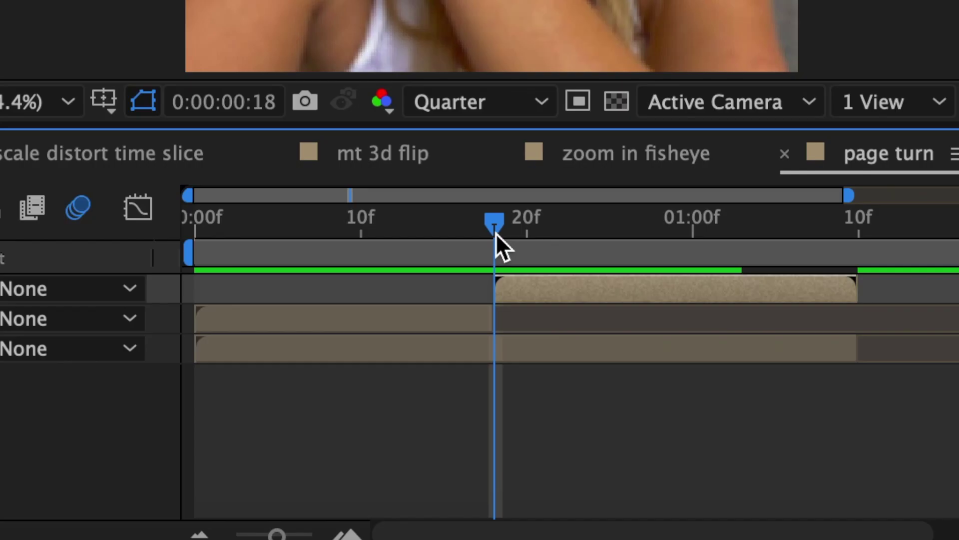
At 1:01, pull the fold back down-right to flatten the page, then select both fold keyframes.
drag(496, 233, 718, 235)
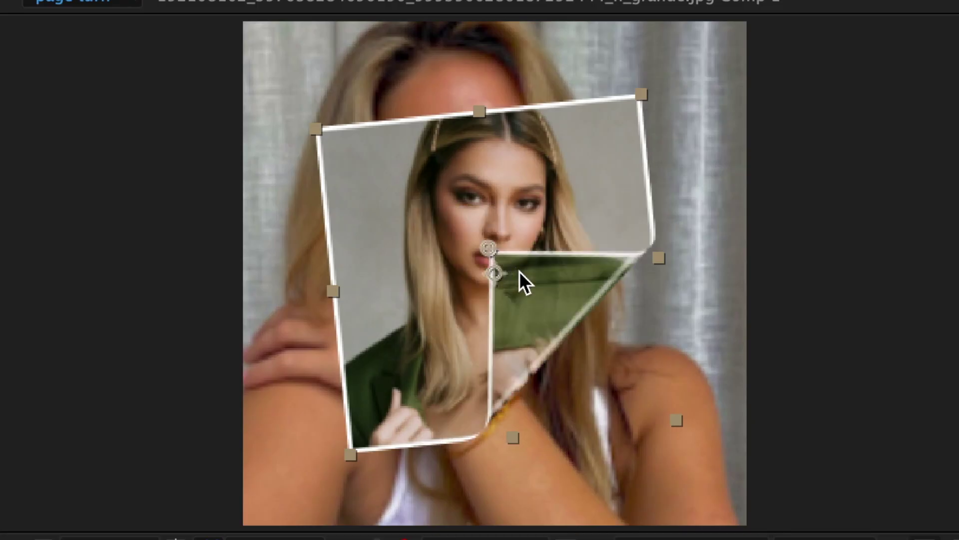
drag(520, 271, 571, 328)
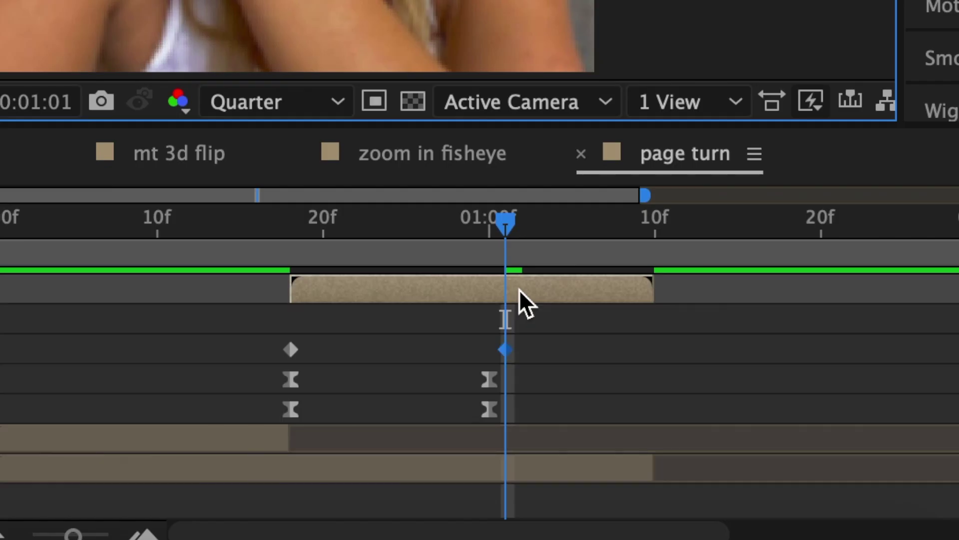
drag(560, 336, 215, 344)
Easy Ease the Fold Position keyframes and reshape the speed graph for a fast start and long settle.
right_click(288, 352)
mouse_move(500, 517)
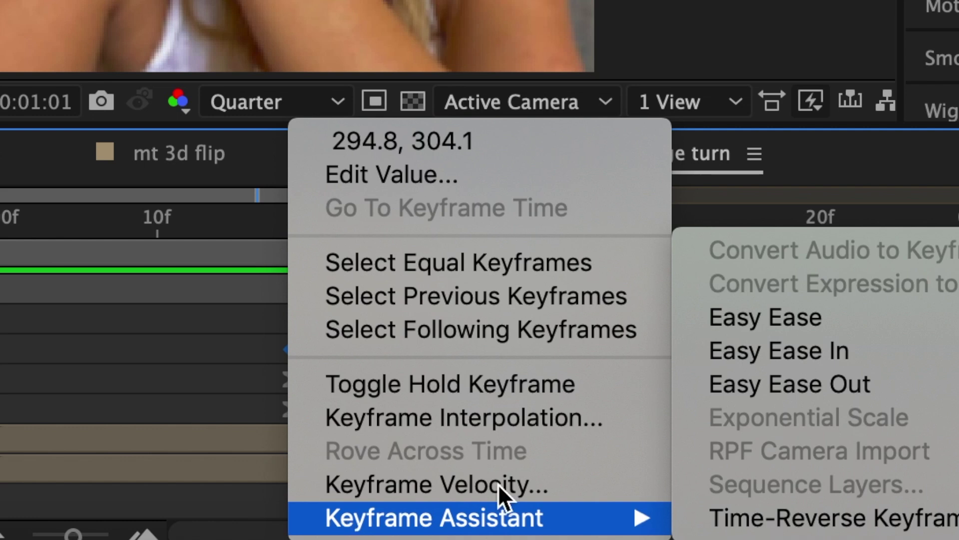
click(831, 316)
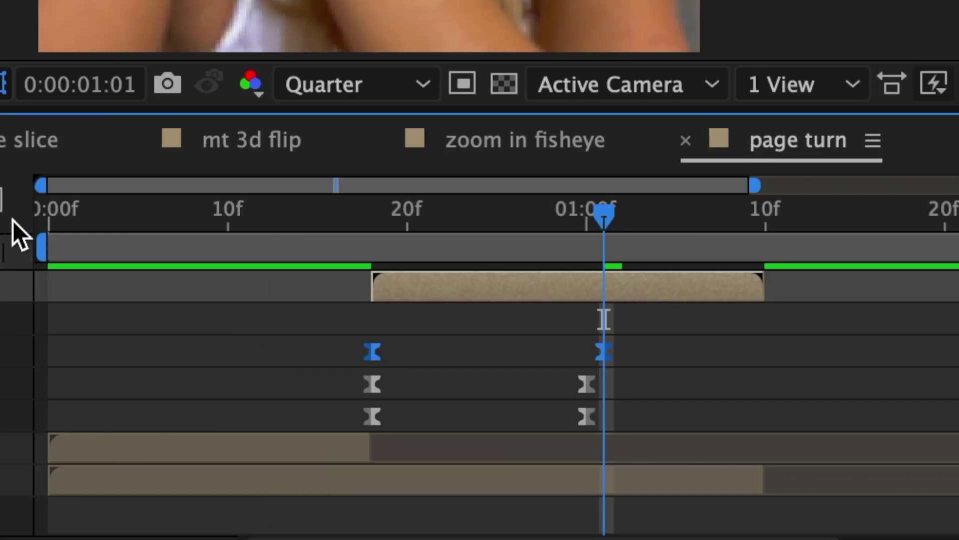
click(5, 200)
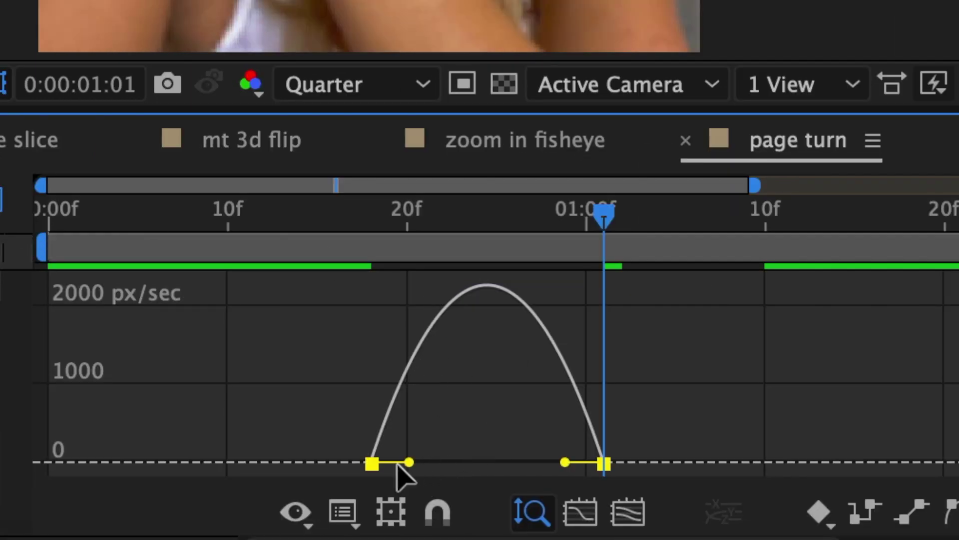
drag(407, 463, 378, 464)
drag(565, 462, 506, 464)
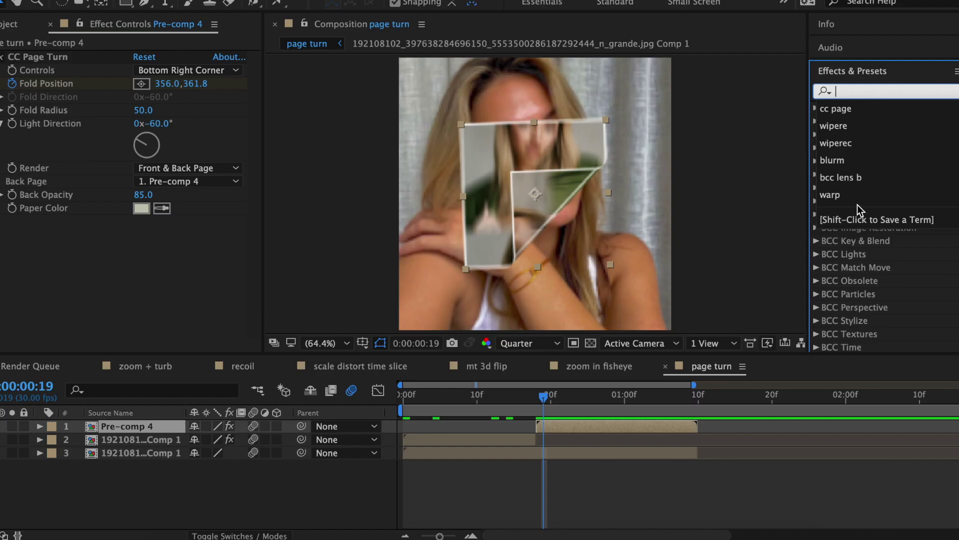
Apply CC Force Motion Blur to Pre-comp 4 and play back the page turn.
text(force)
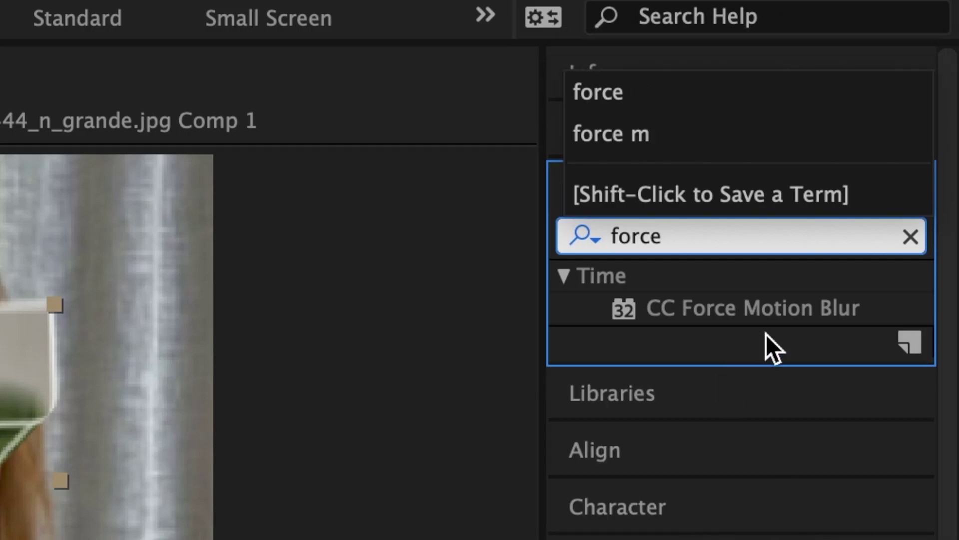
drag(750, 308, 605, 430)
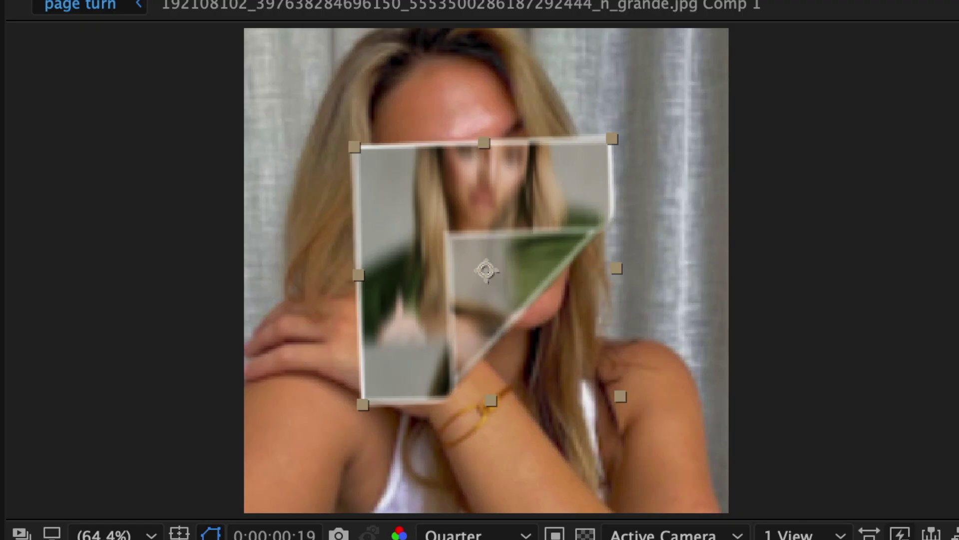
key(space)
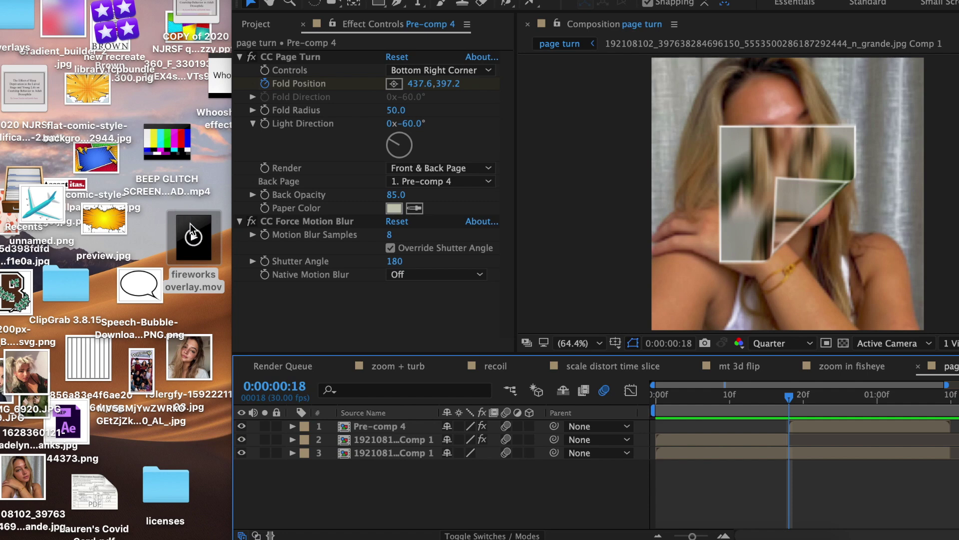
Add fireworks overlay.mov at 18f below Pre-comp 4 with Screen blending mode.
drag(190, 223, 745, 448)
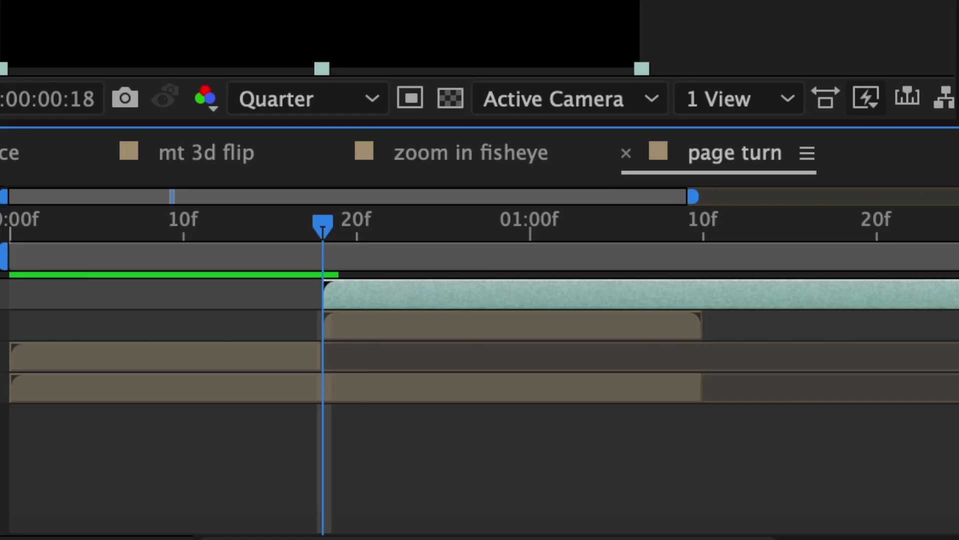
drag(394, 426, 394, 446)
key(ctrl+bracketleft)
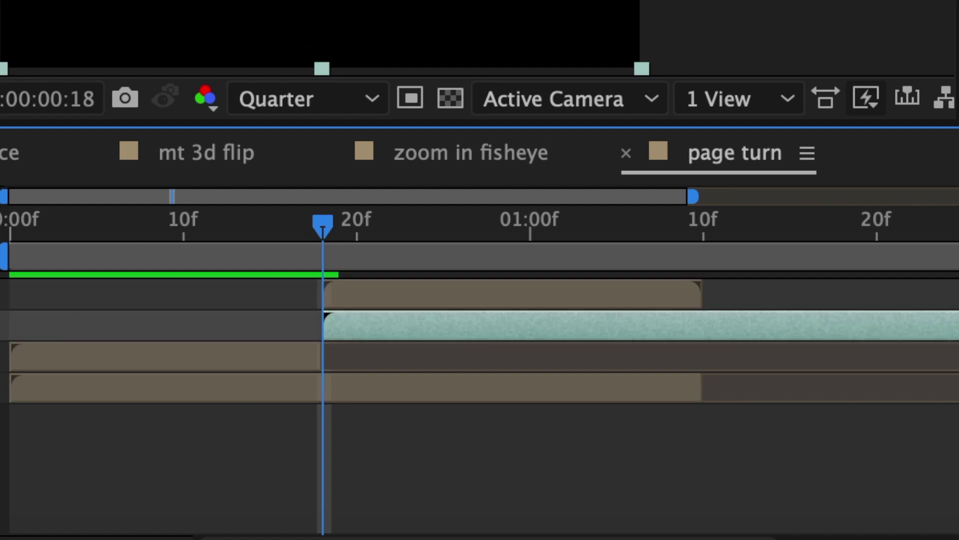
right_click(352, 326)
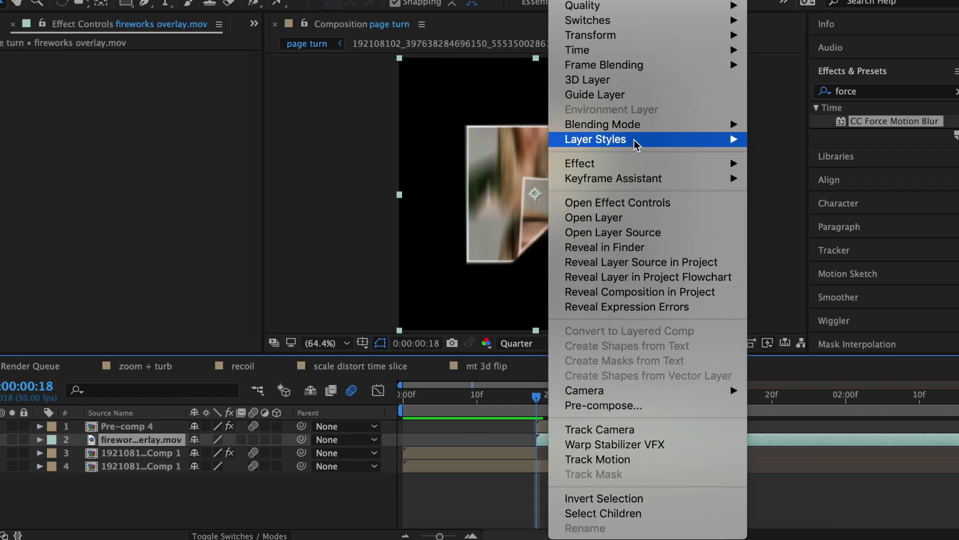
mouse_move(653, 129)
click(770, 158)
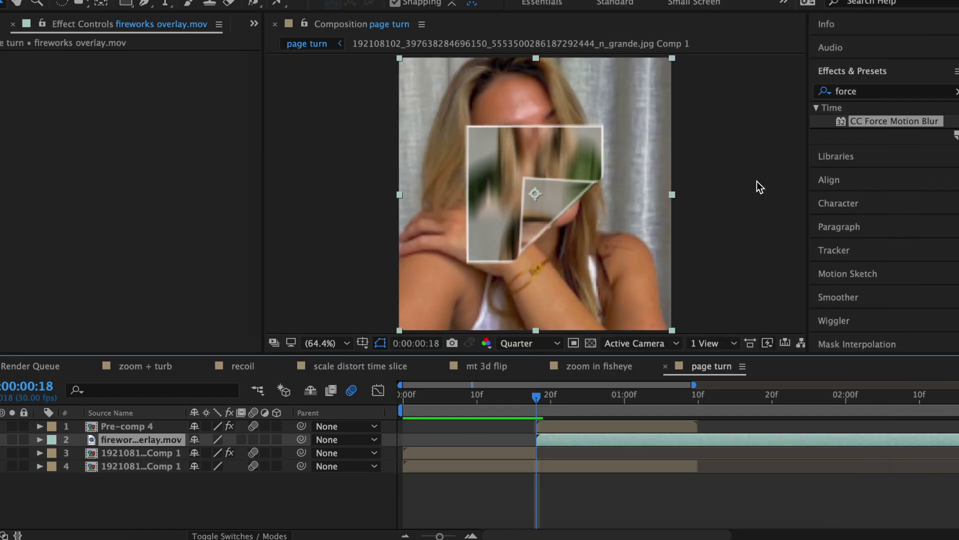